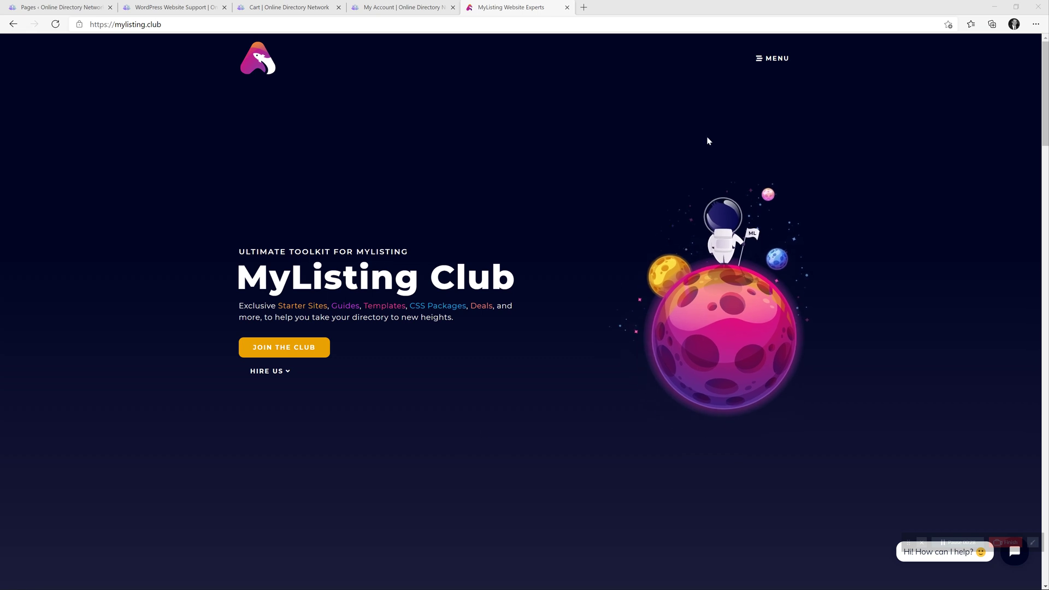
- Open the MyListing Video Tutorials page from the site menu and scroll through its video grid
click(770, 59)
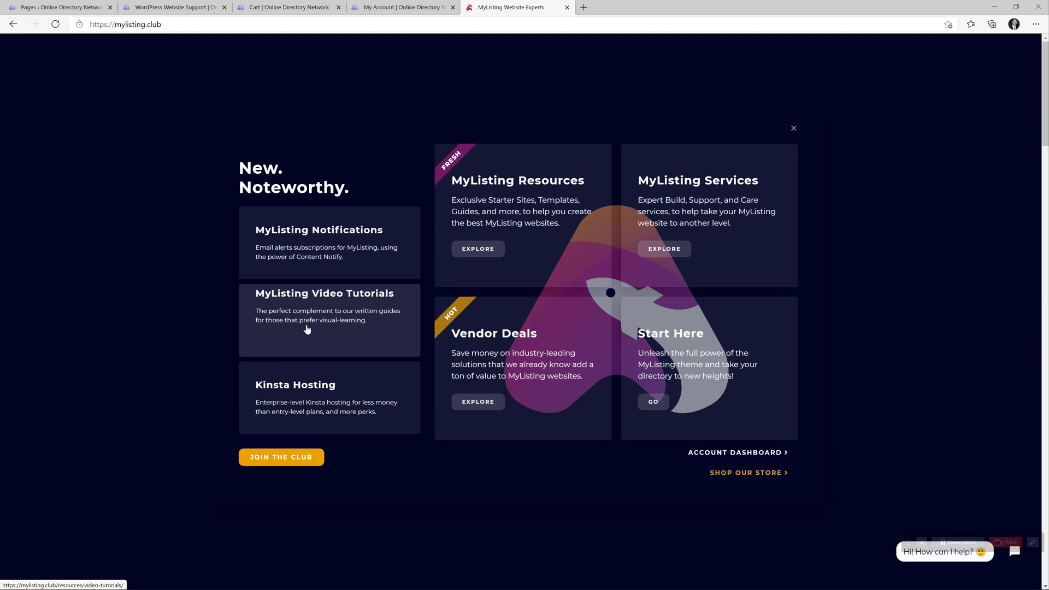
click(335, 310)
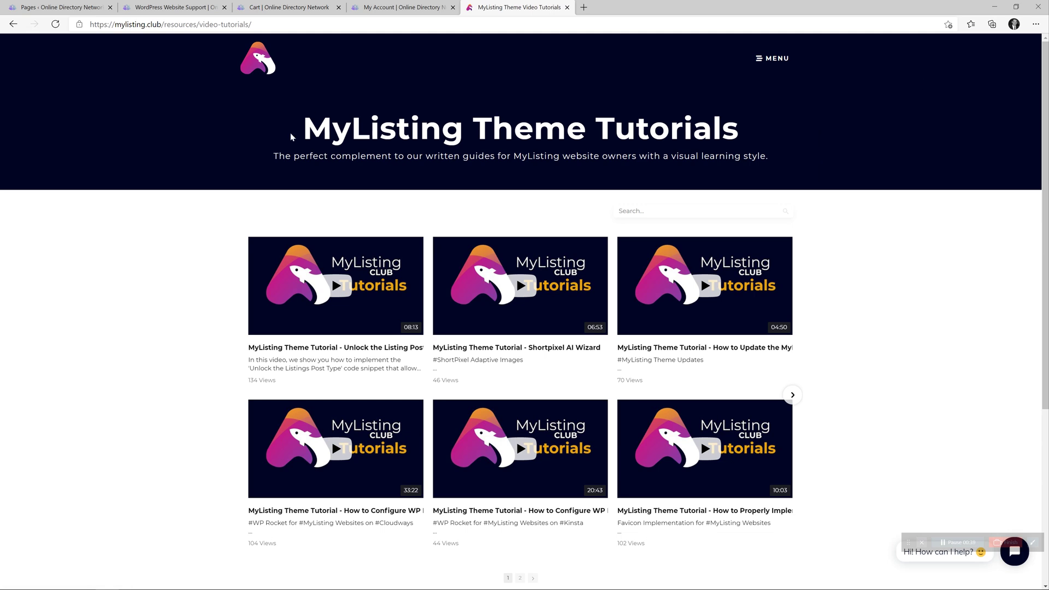
scroll(304, 298, down, 3)
scroll(304, 299, up, 3)
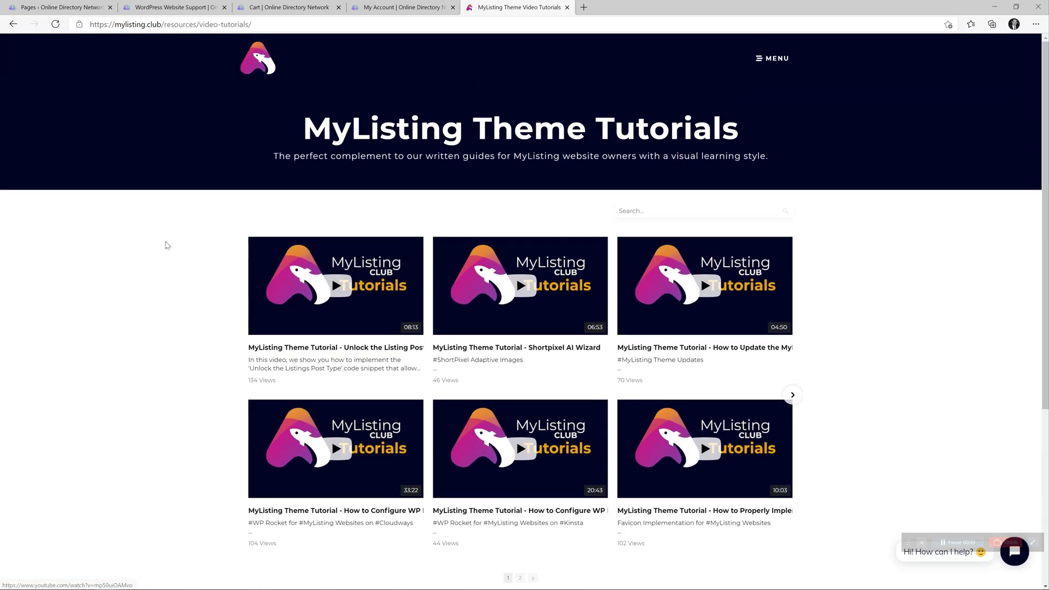
scroll(427, 402, down, 3)
scroll(427, 401, up, 3)
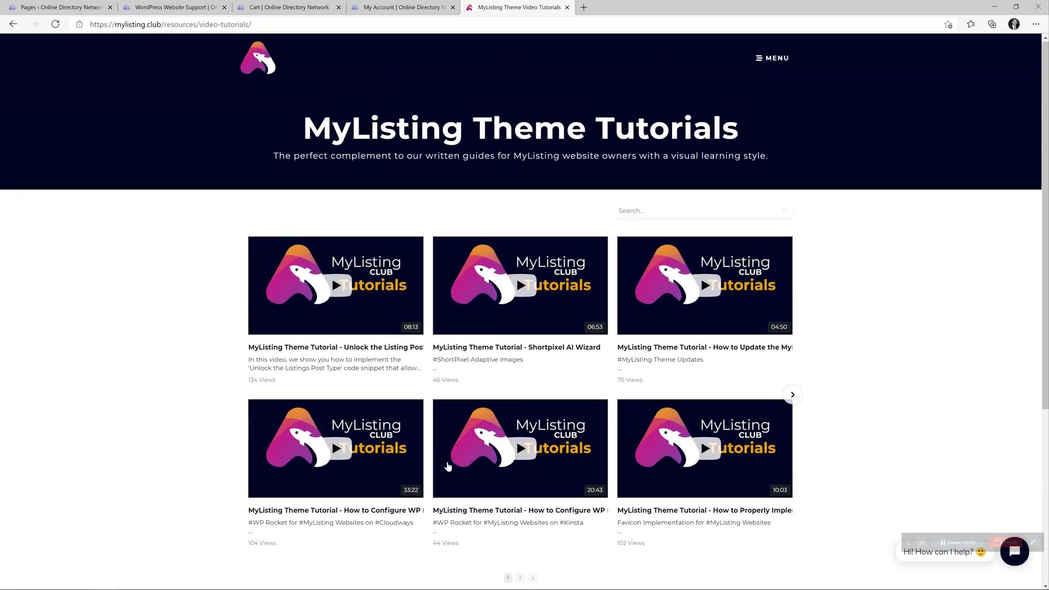
scroll(470, 437, down, 5)
scroll(477, 447, up, 5)
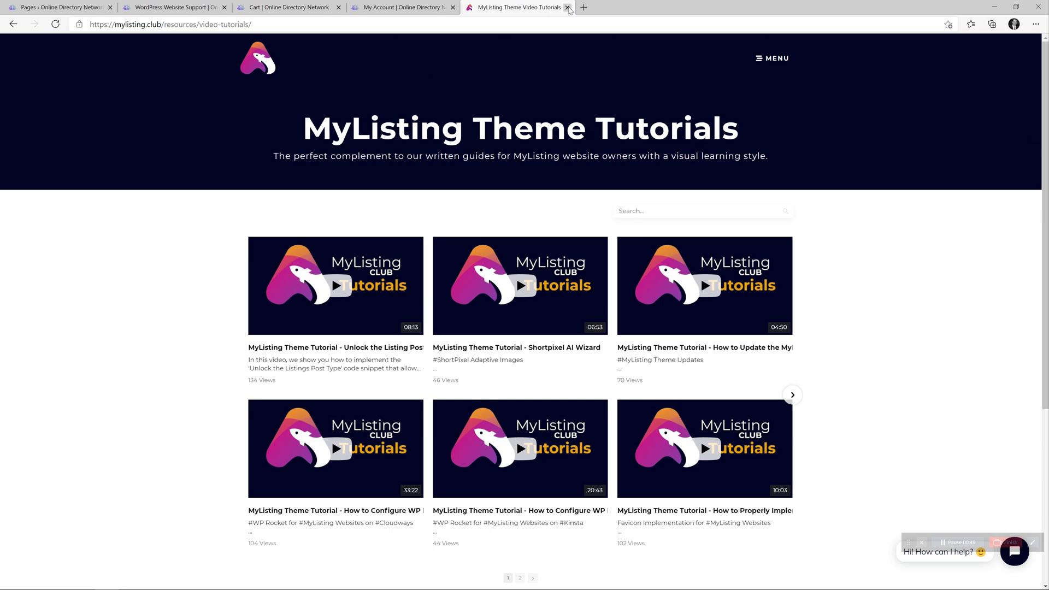
- Close the Video Tutorials tab and switch to the site's empty Cart page
click(567, 7)
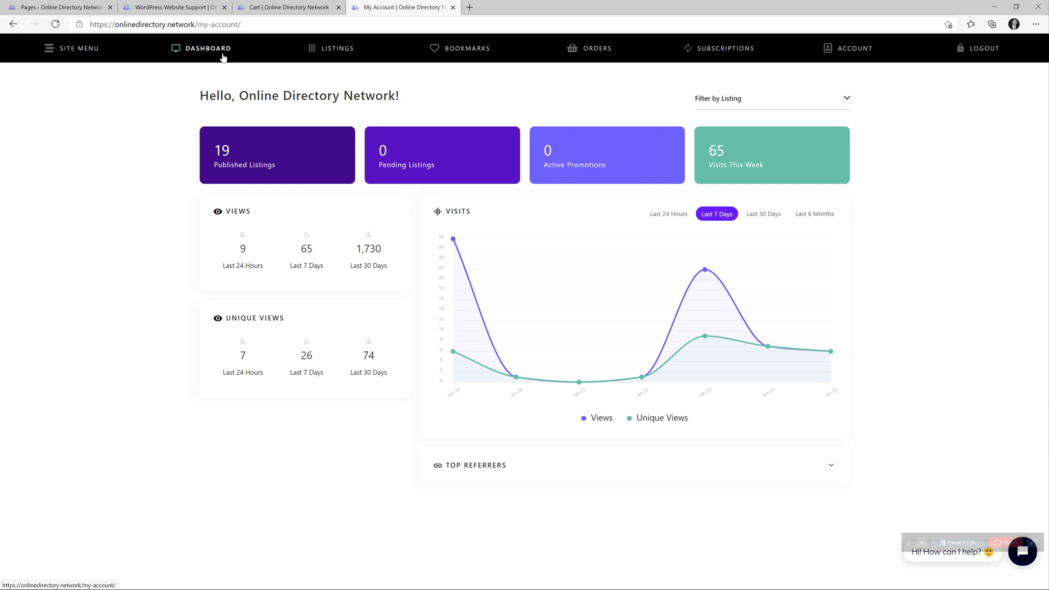
click(267, 5)
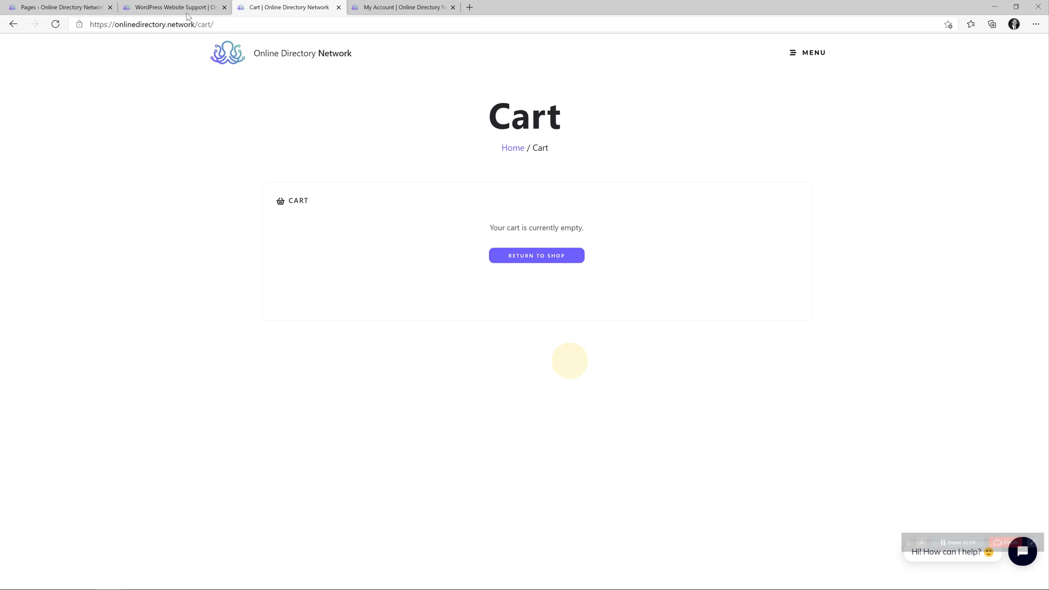
- Load /checkout to see the empty-cart notice, then switch to the WordPress Website Support product
drag(195, 24, 214, 25)
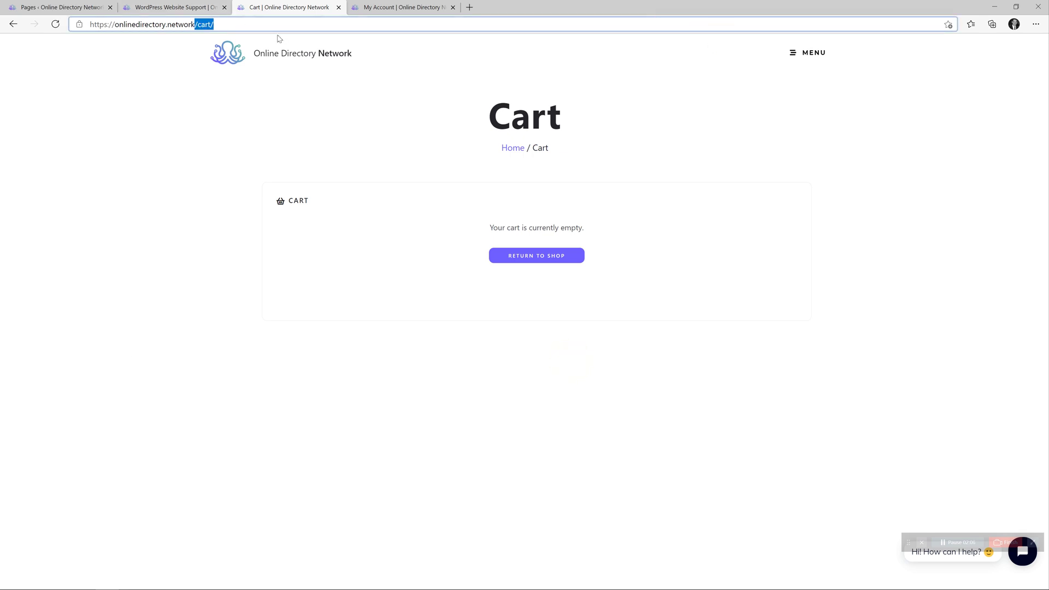
text(/checkout)
key(Return)
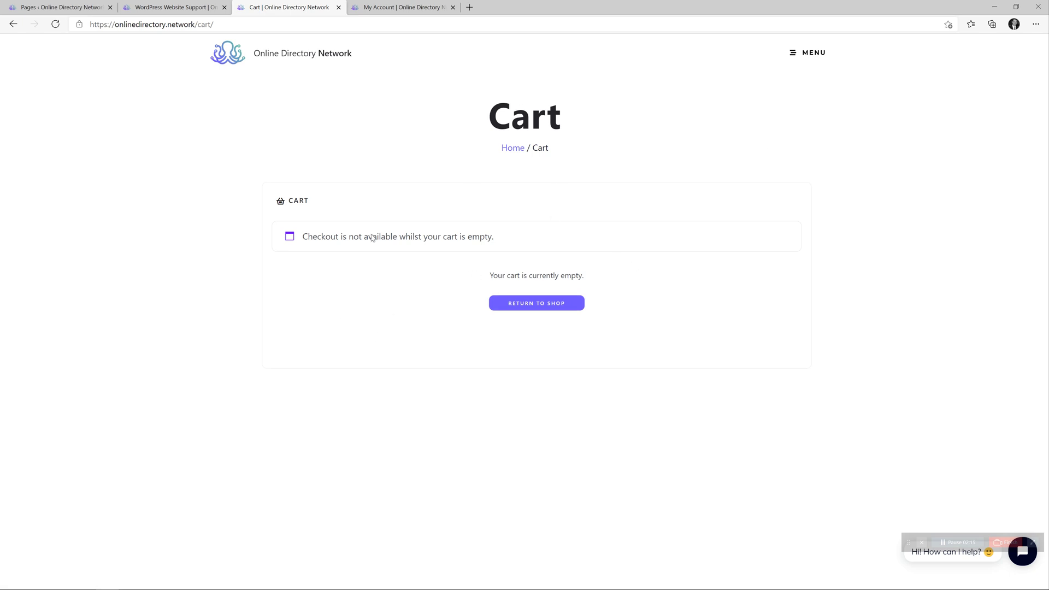
click(190, 5)
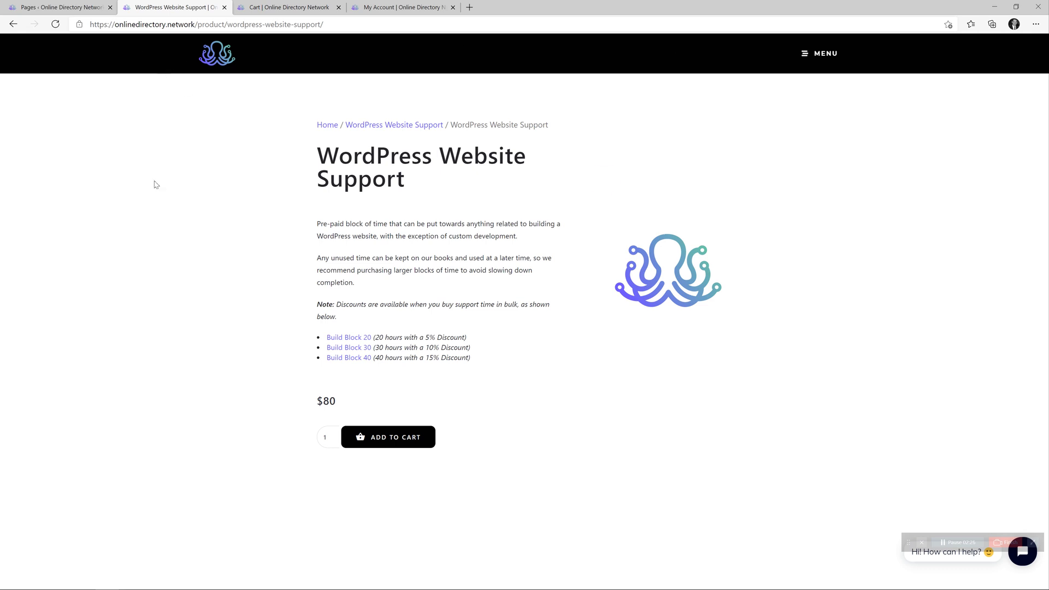
- Open the site homepage from the logo in a new tab and look through the open tabs
right_click(227, 53)
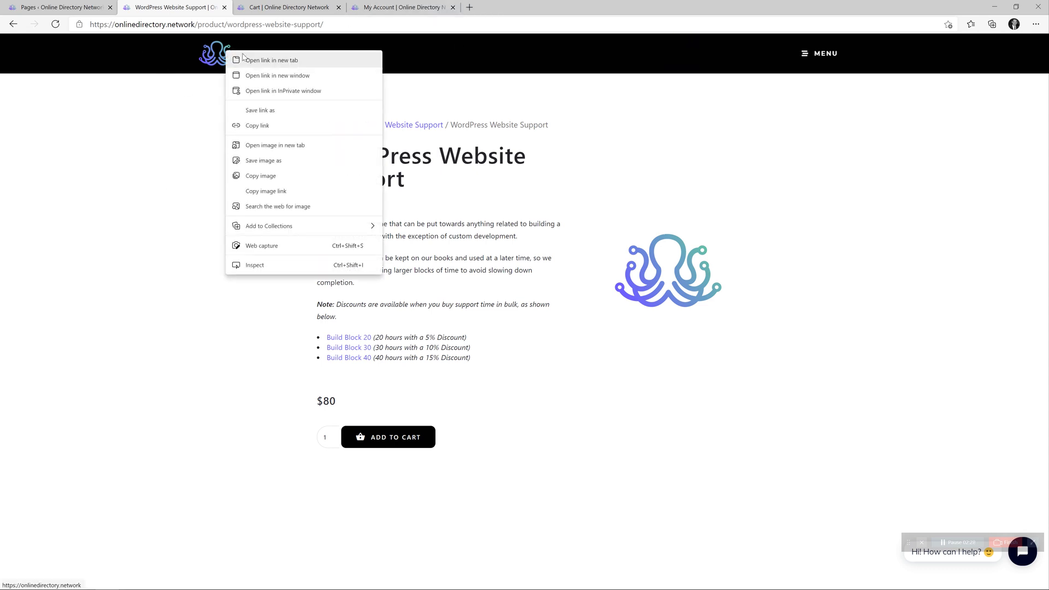
click(249, 59)
click(324, 4)
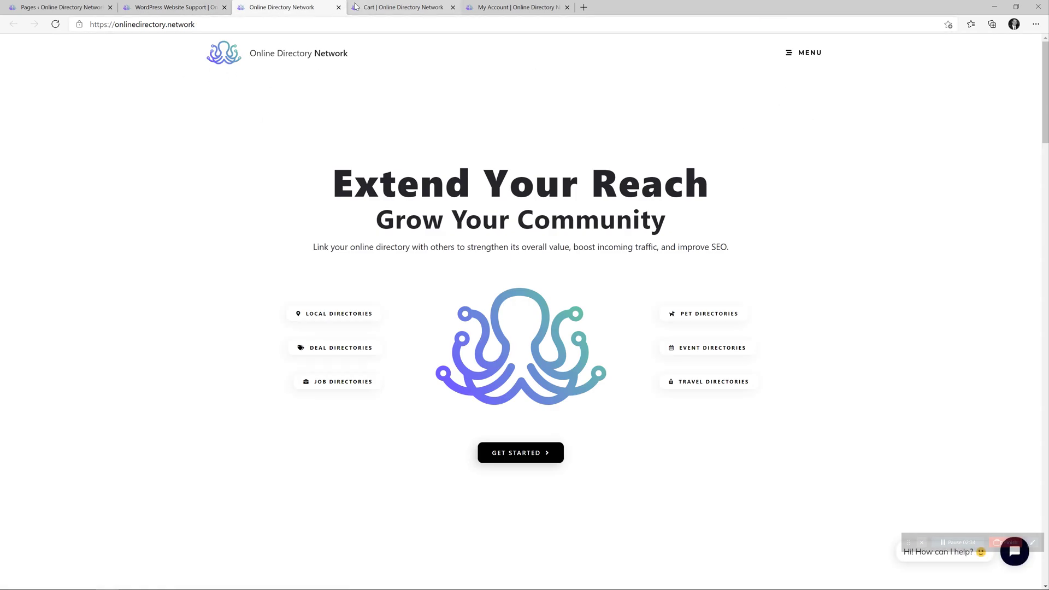
click(375, 7)
click(292, 8)
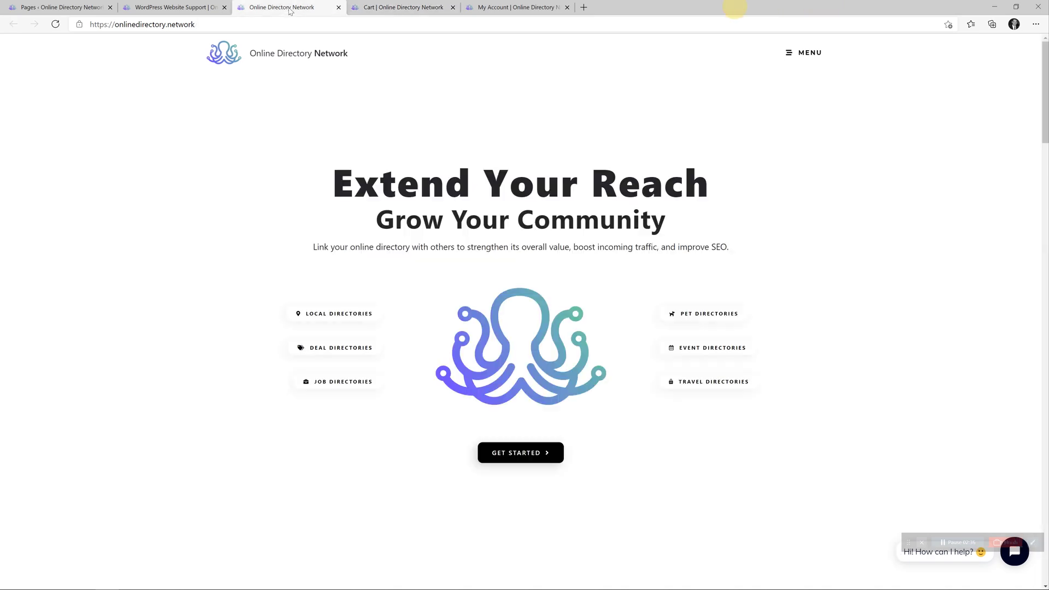
click(502, 5)
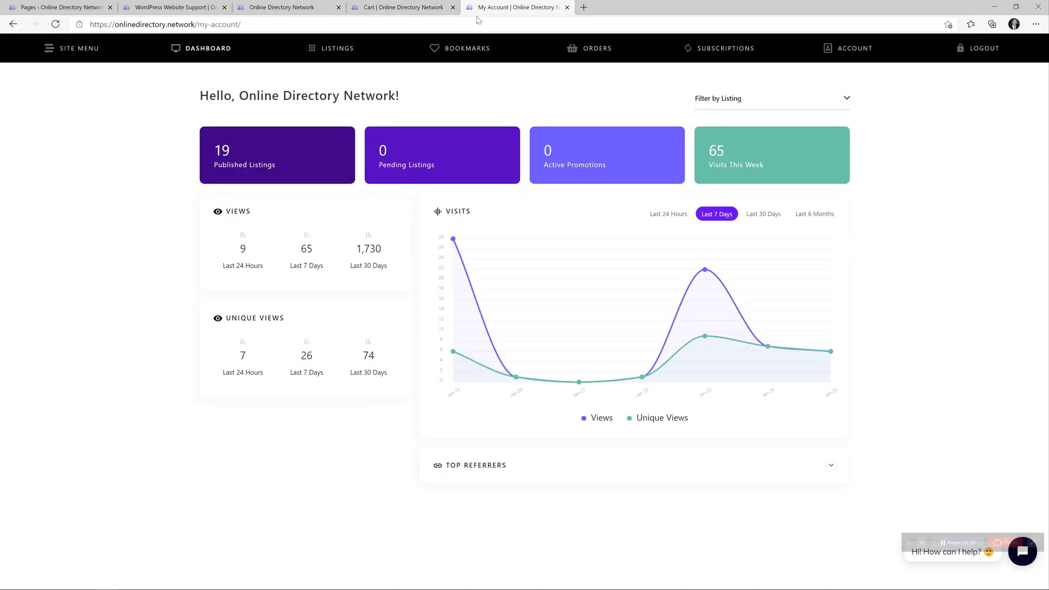
click(176, 6)
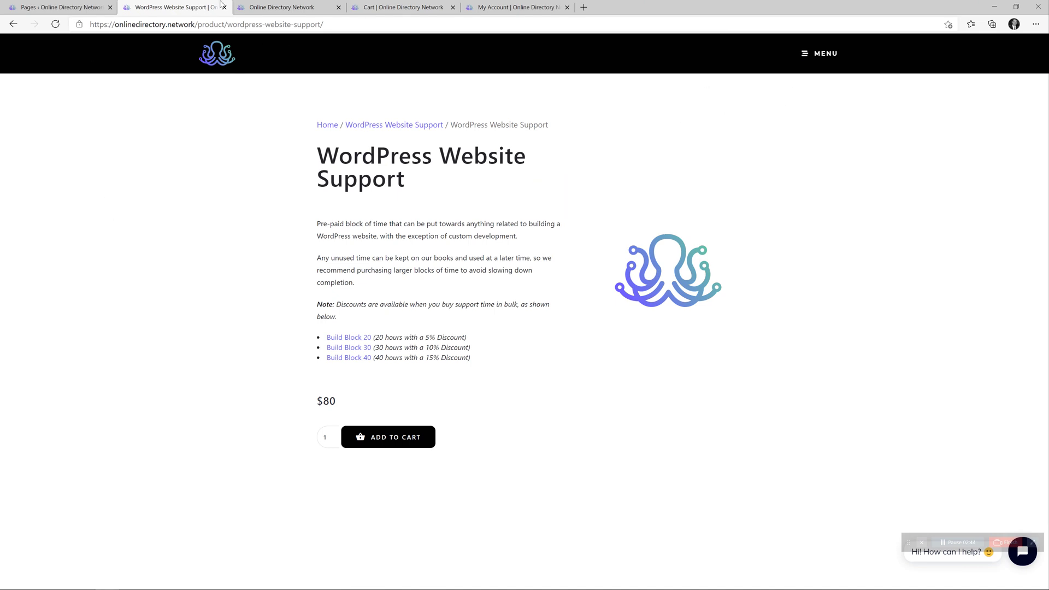
click(250, 4)
- Close the extra homepage and Cart tabs, returning to the remaining admin tab
key(ctrl+Tab)
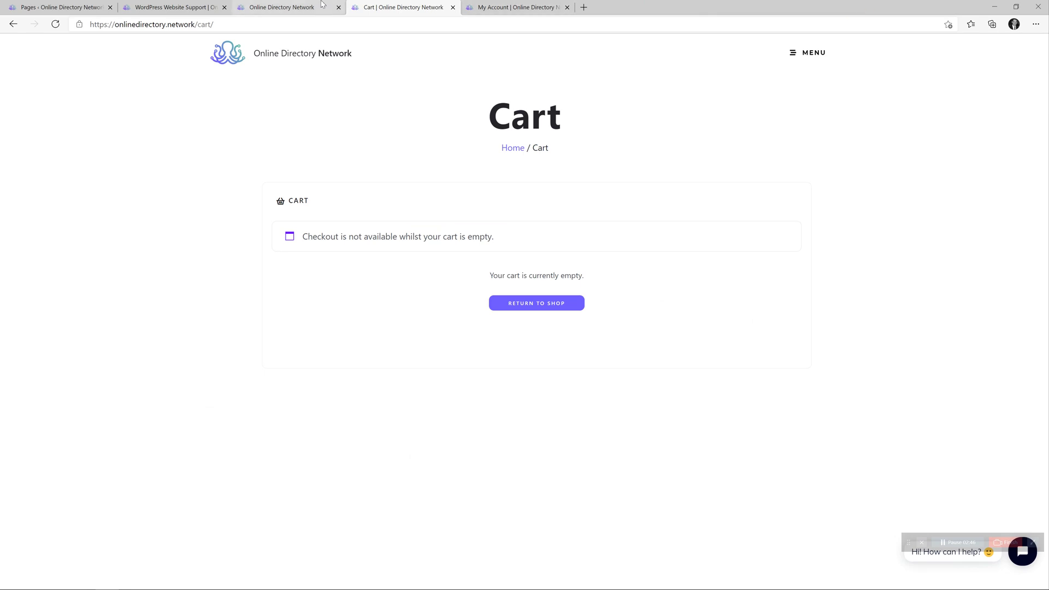
click(323, 5)
click(338, 8)
click(338, 7)
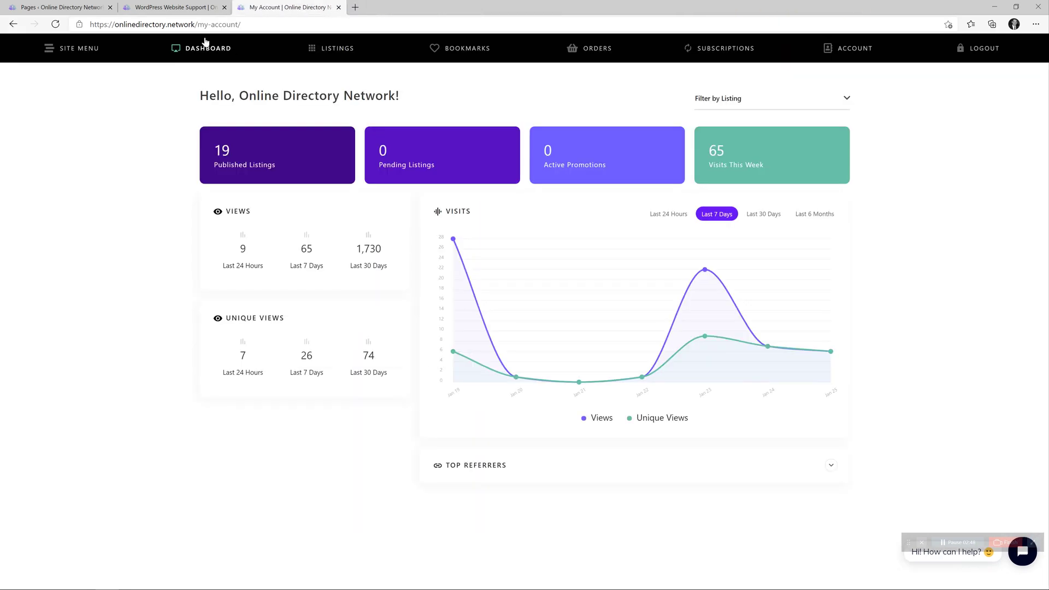
click(201, 7)
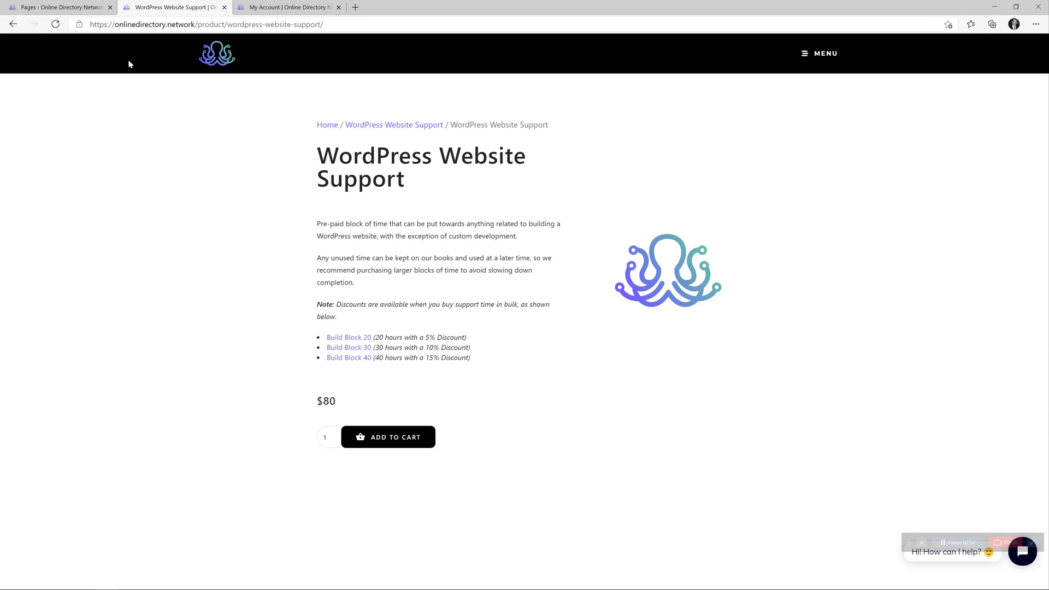
click(284, 7)
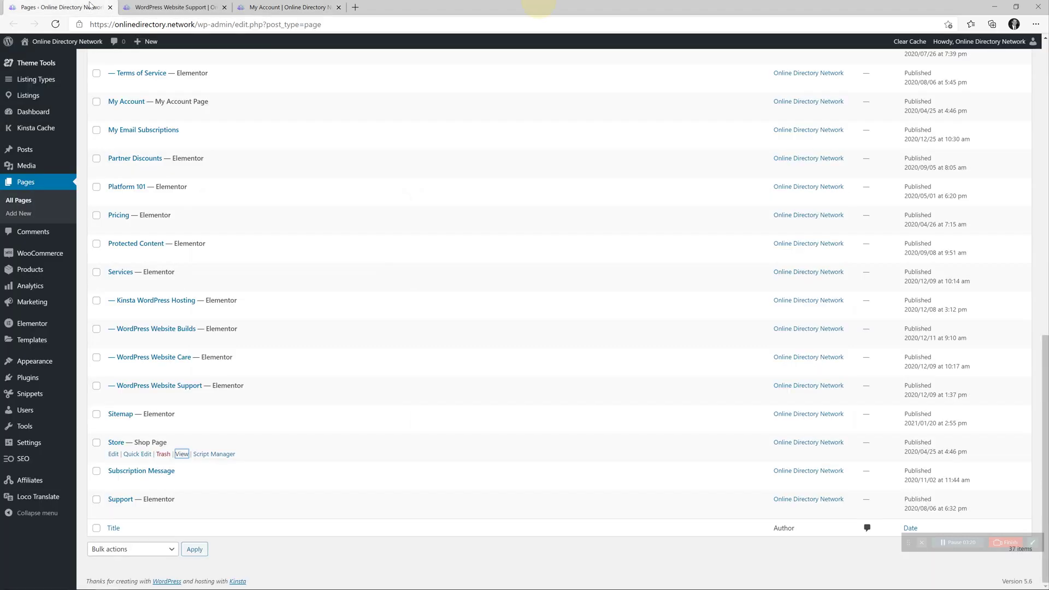
- Go to Elementor Saved Templates and search them for 'header'
click(38, 342)
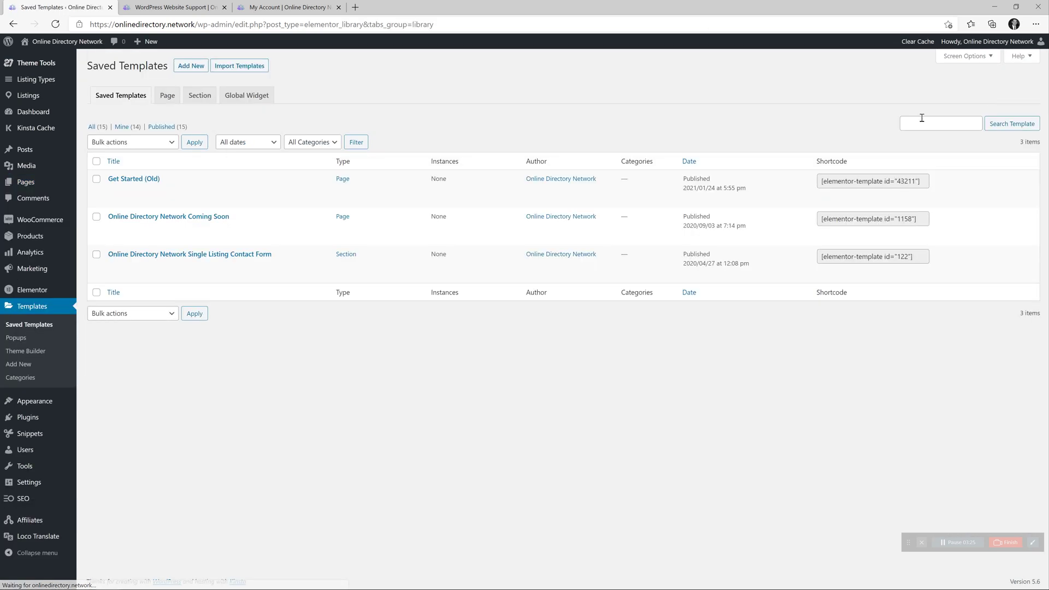
click(938, 121)
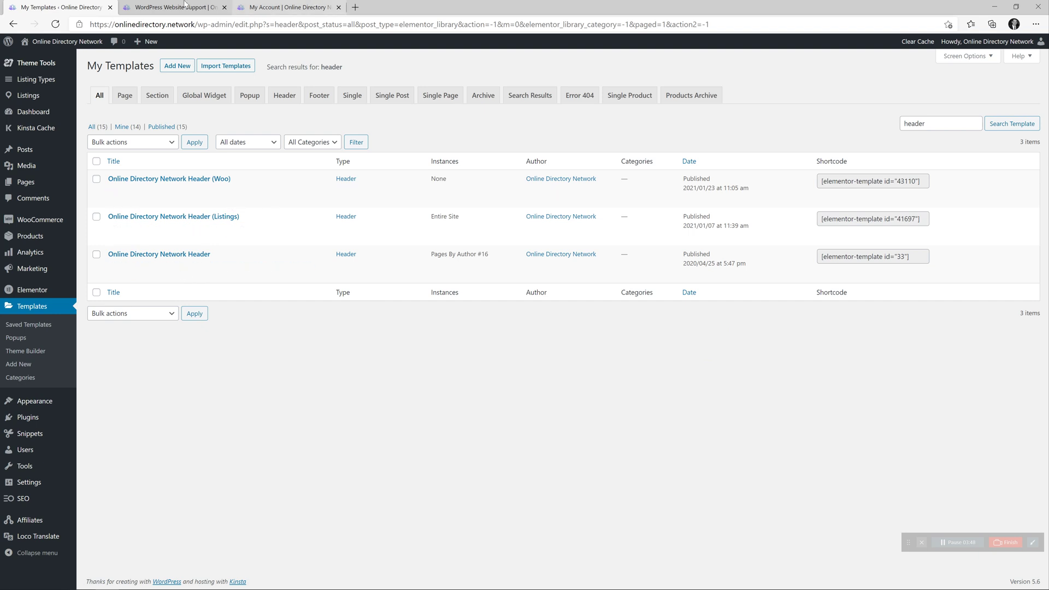
click(282, 6)
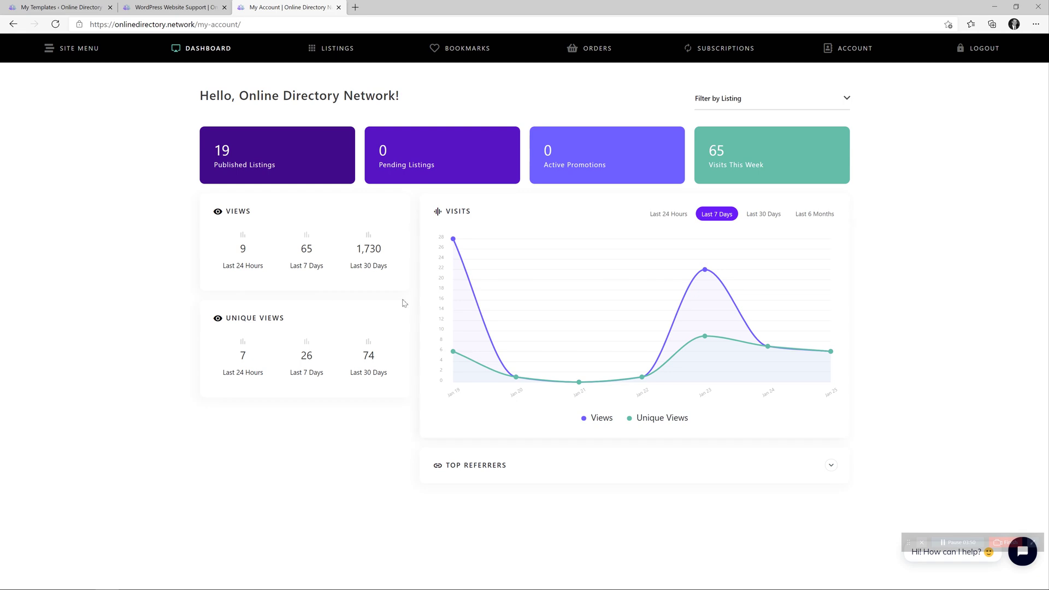
click(180, 4)
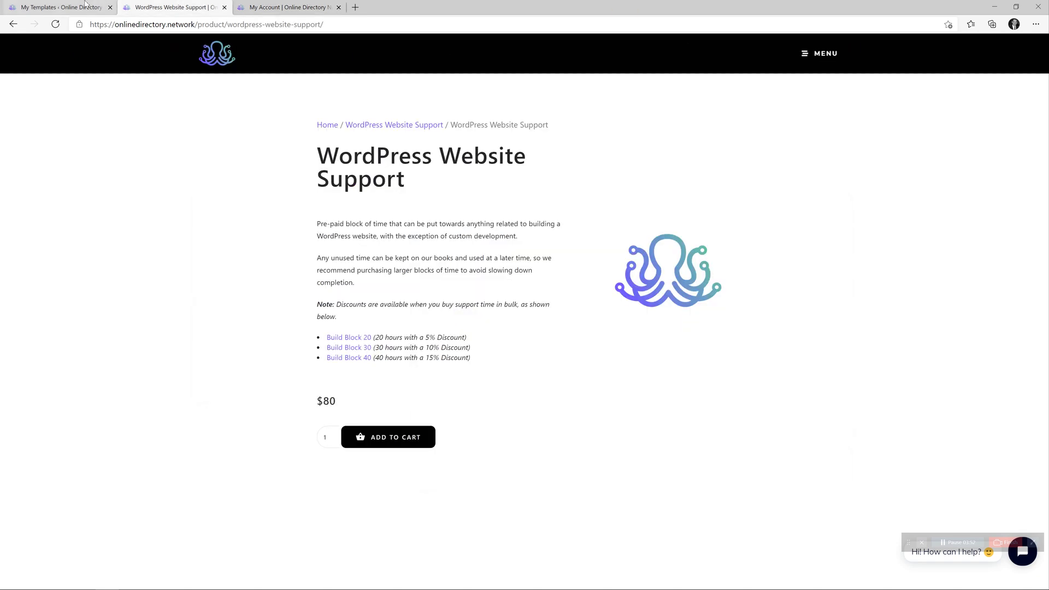
- From the templates list, open the WordPress Pages list in a new tab
click(82, 4)
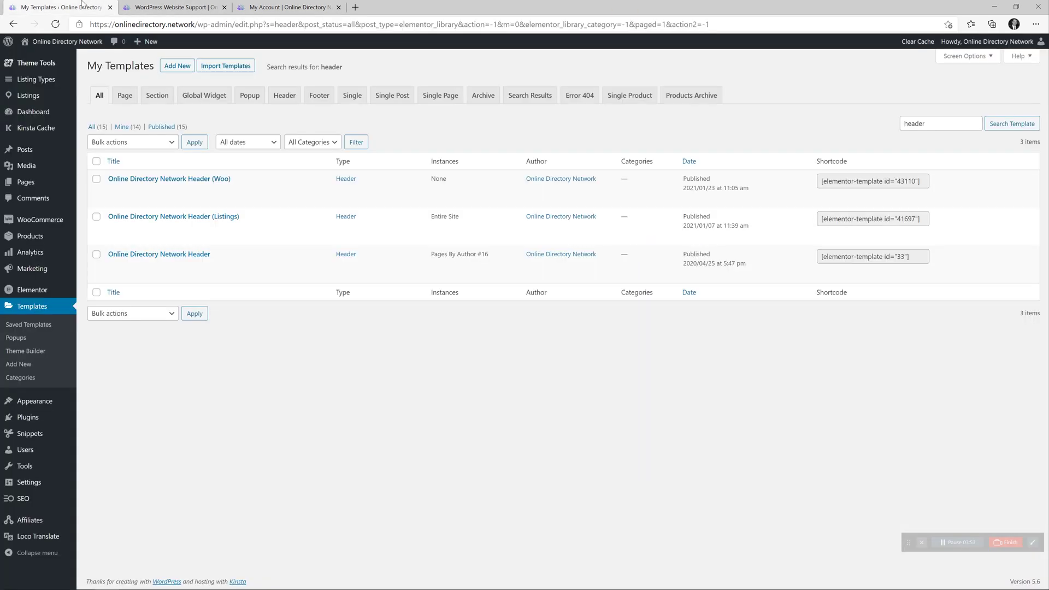
right_click(31, 183)
click(68, 193)
- Try the My Account page templates, switching to Elementor Canvas and settling on Default
click(140, 6)
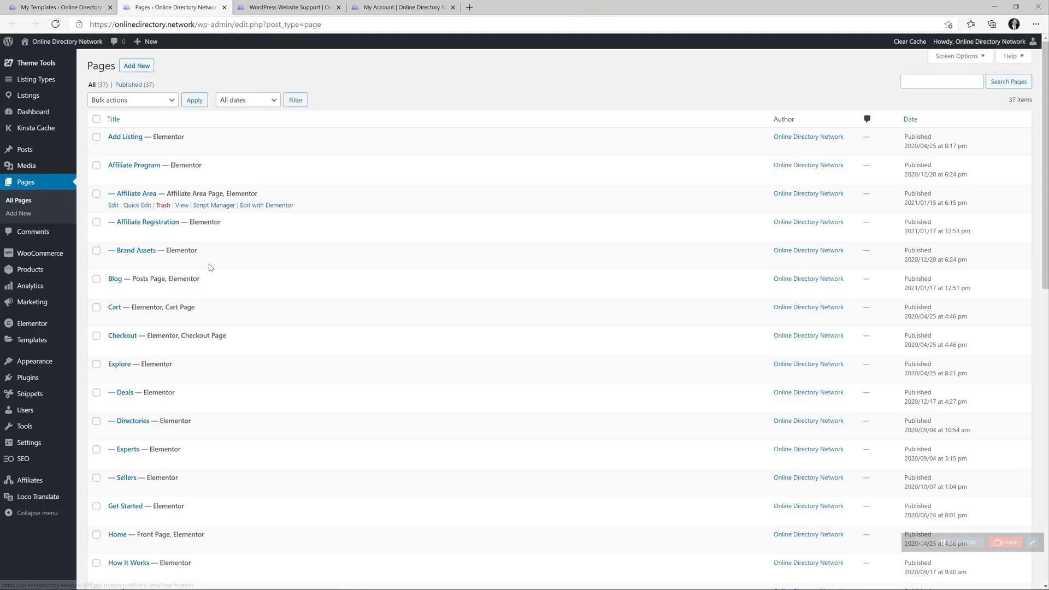
scroll(238, 337, down, 10)
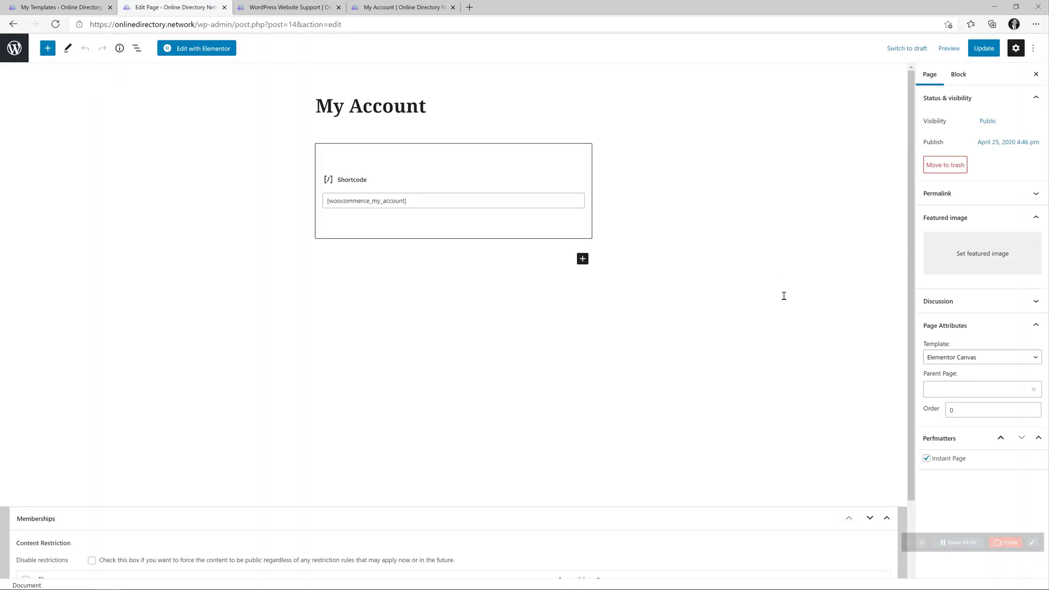
click(965, 358)
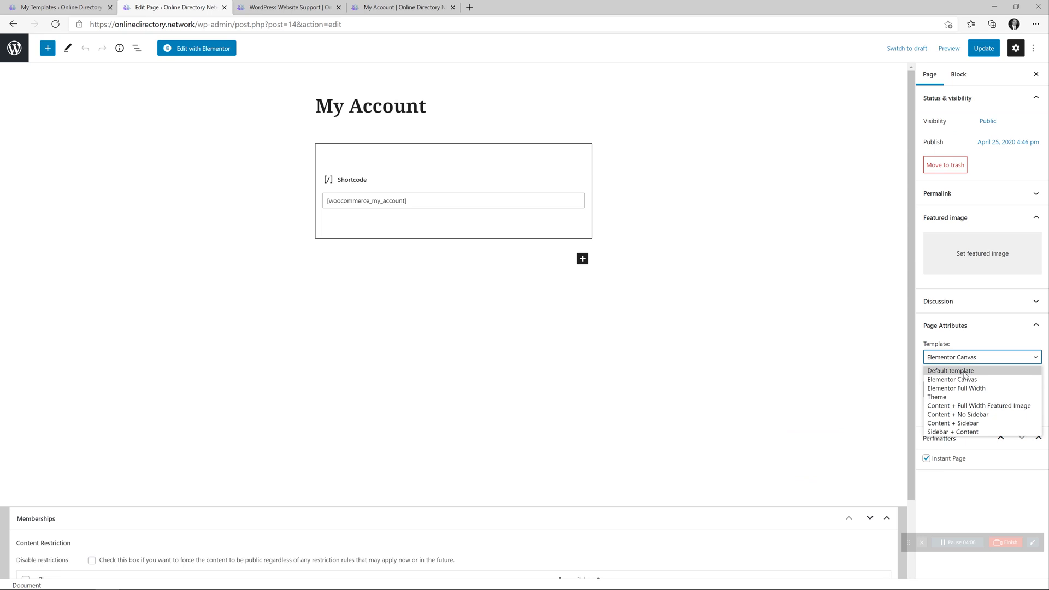
click(965, 373)
click(966, 361)
click(965, 379)
click(968, 361)
click(969, 371)
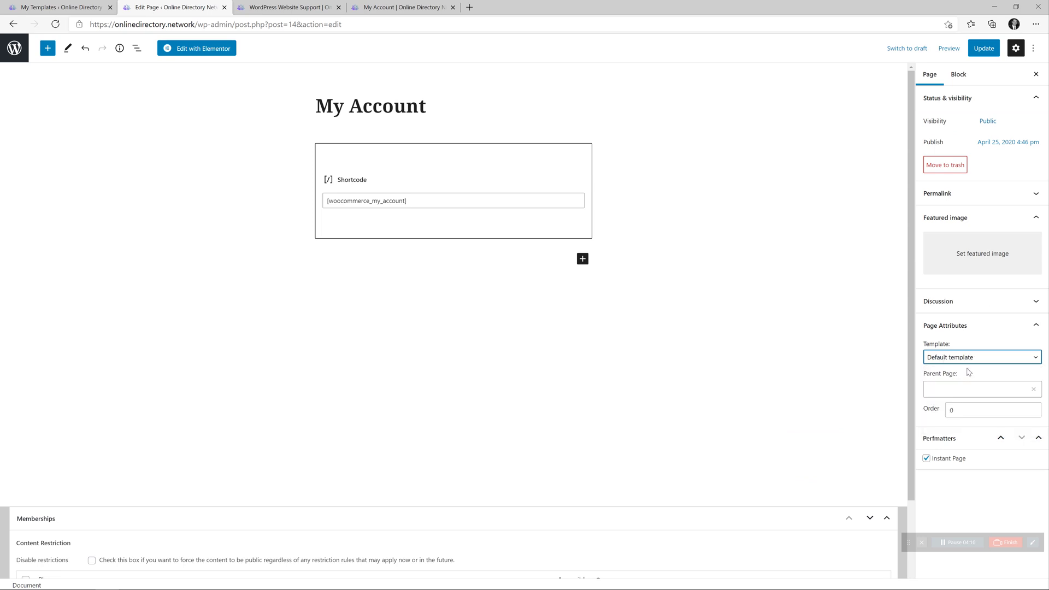
- Update the My Account page and reload the live My Account dashboard
click(981, 52)
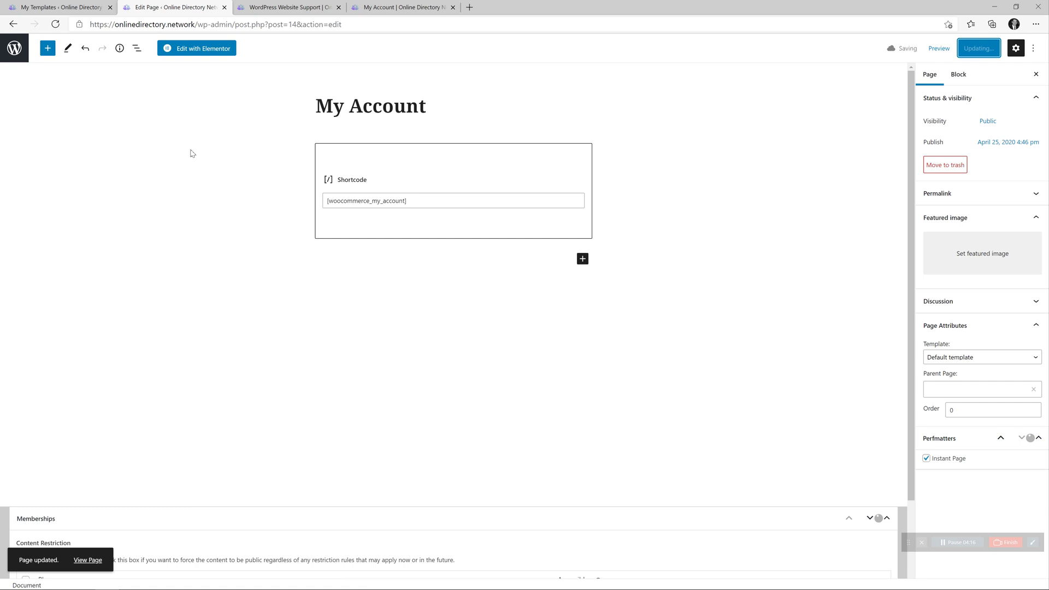
click(401, 7)
click(55, 24)
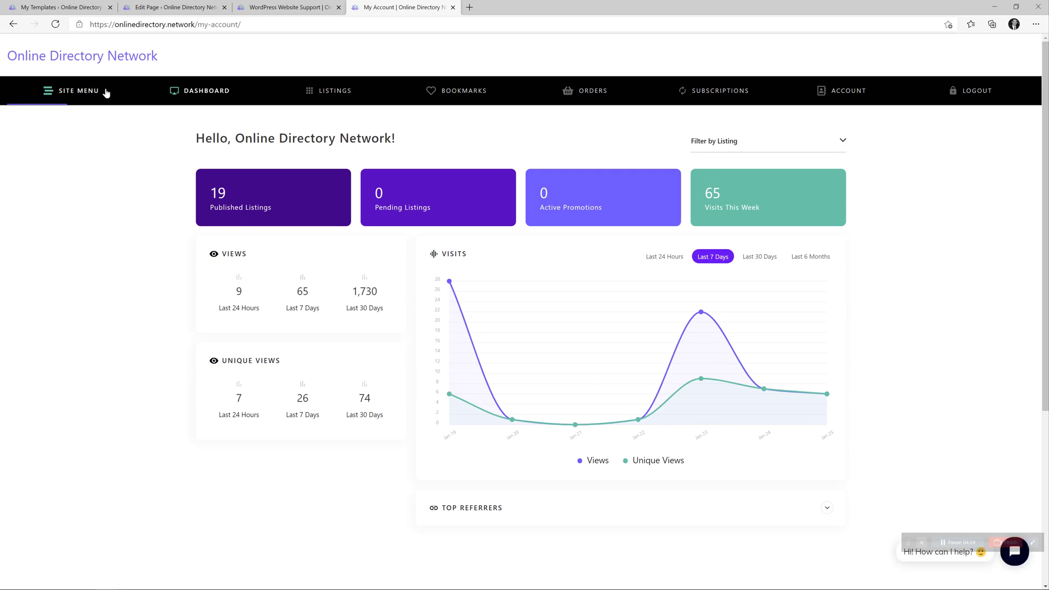
- Click around the account navigation bar, then return to the 'header'-filtered My Templates list
click(978, 90)
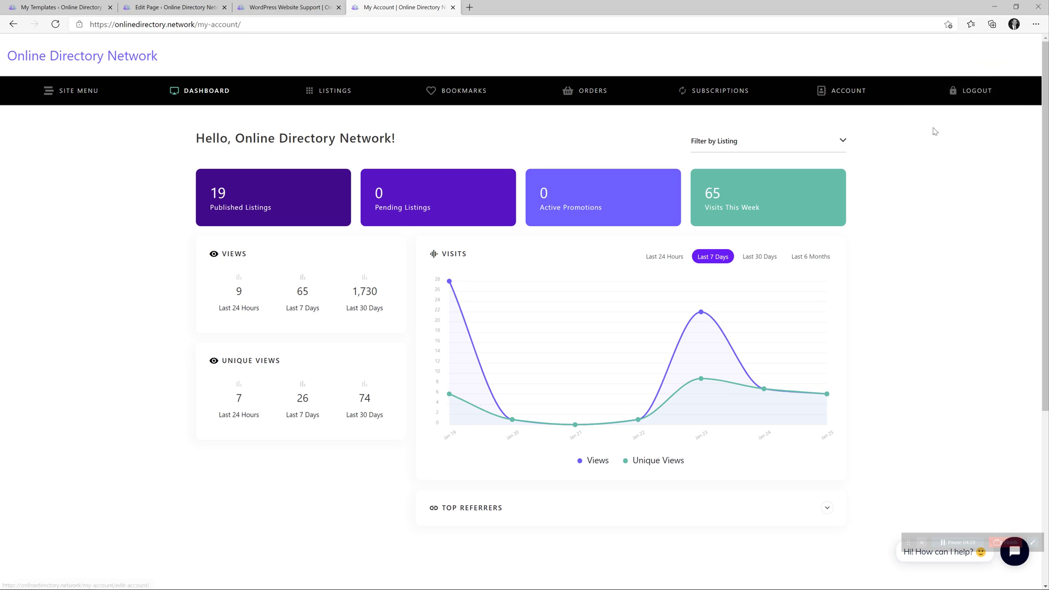
mouse_move(996, 80)
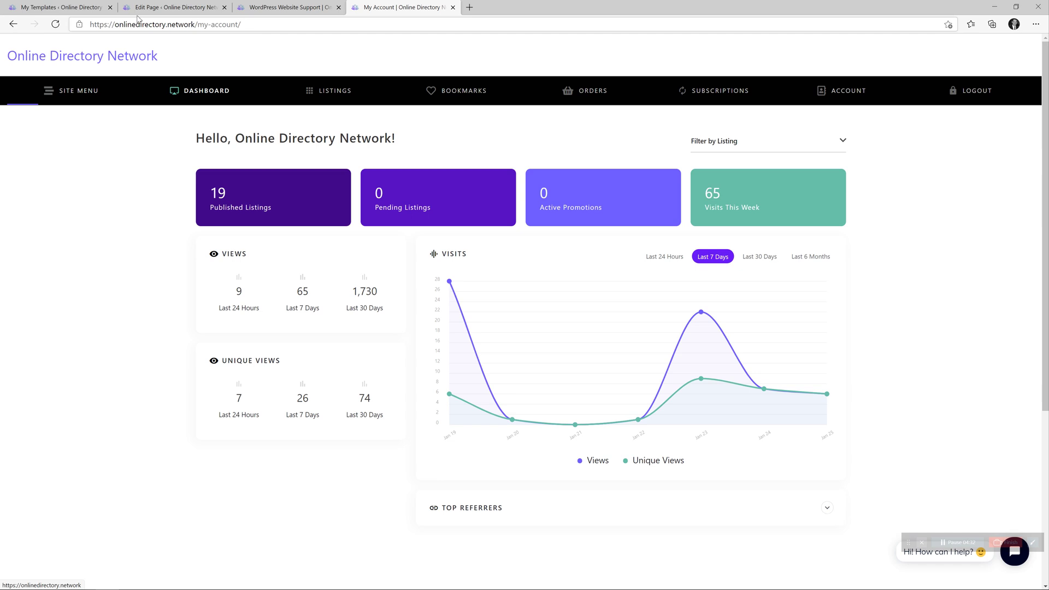
click(157, 8)
click(82, 7)
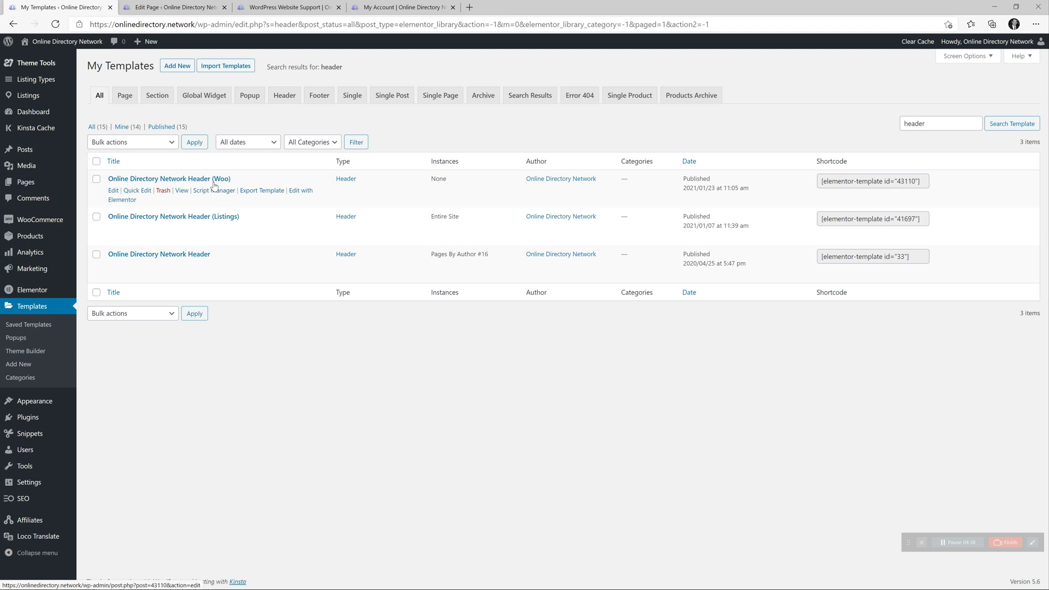
- Open the Woo header template in Elementor in a new tab and bring up its Display Conditions
right_click(305, 192)
click(328, 198)
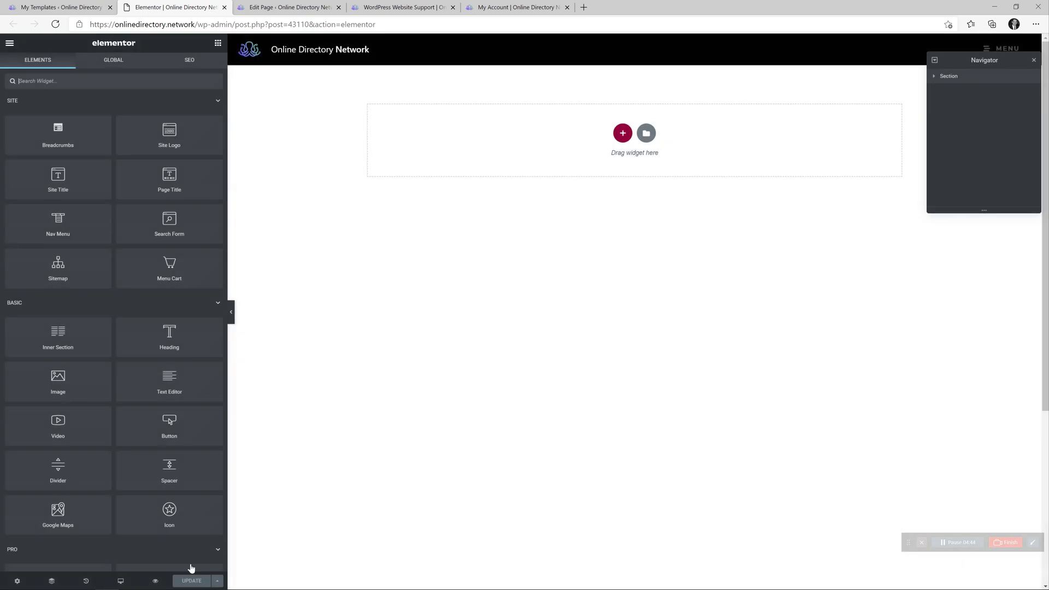
click(216, 581)
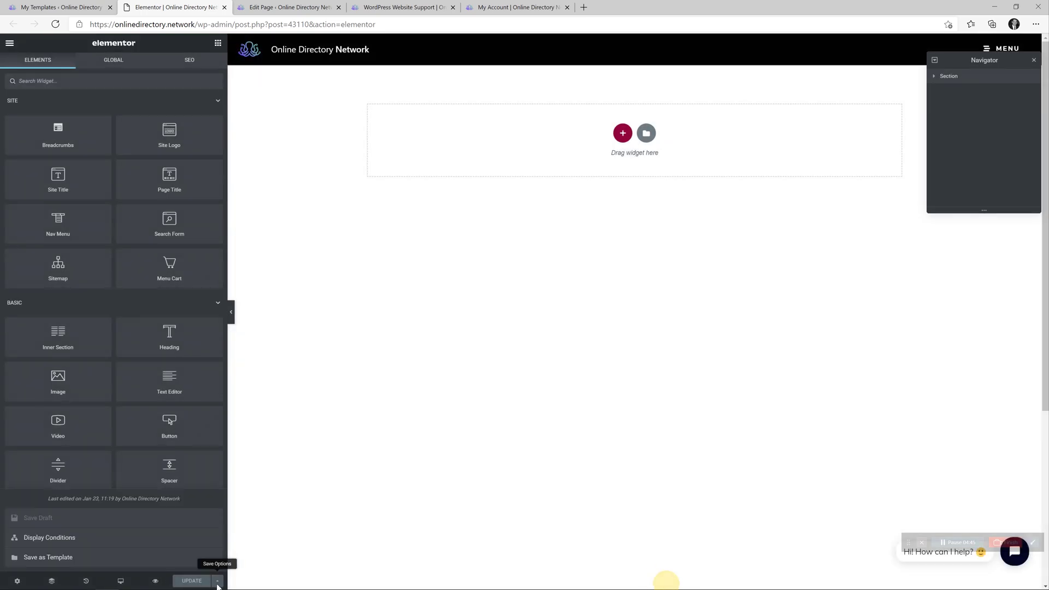
click(85, 540)
- Add an Include condition for Singular > Pages > My Account and save it
click(501, 349)
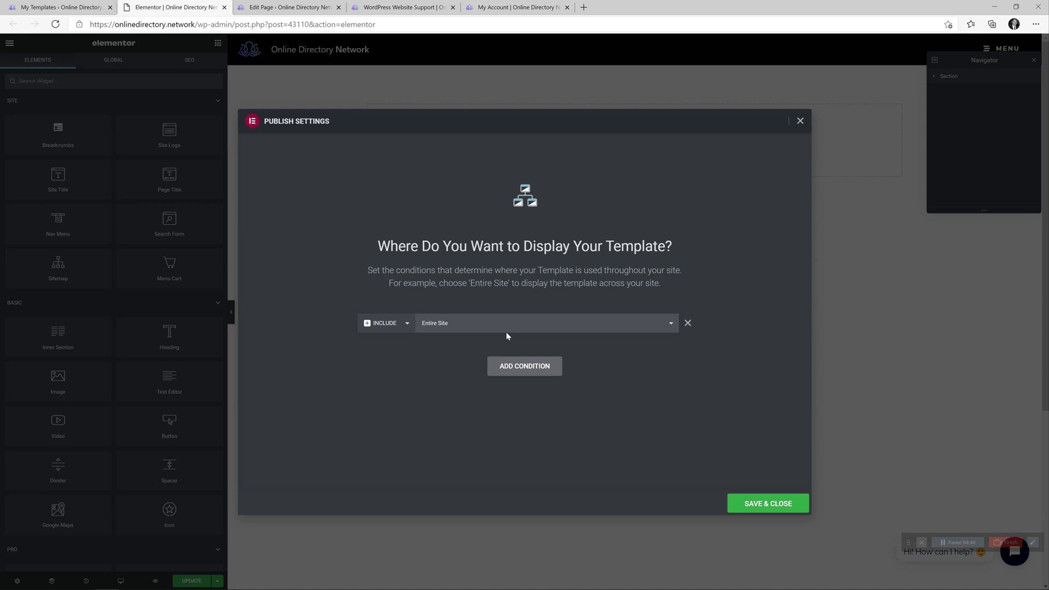
click(506, 332)
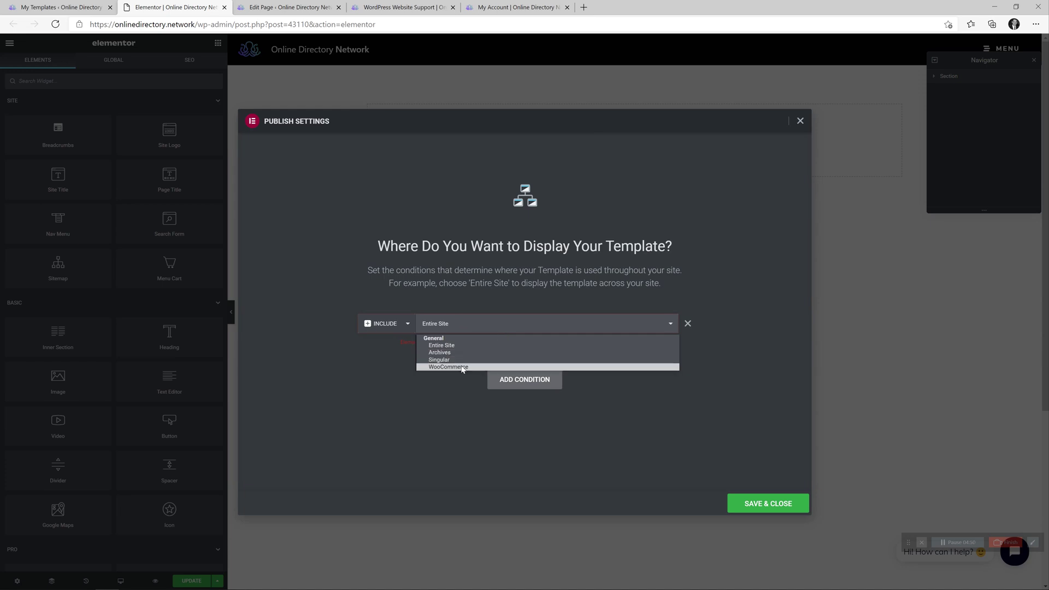
click(460, 366)
click(493, 326)
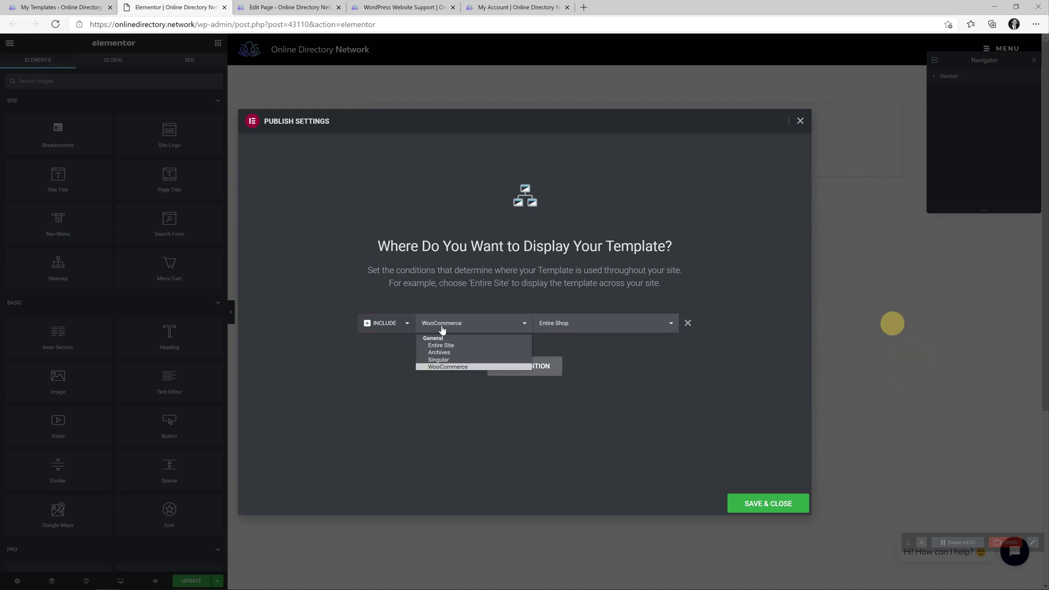
click(445, 360)
click(548, 324)
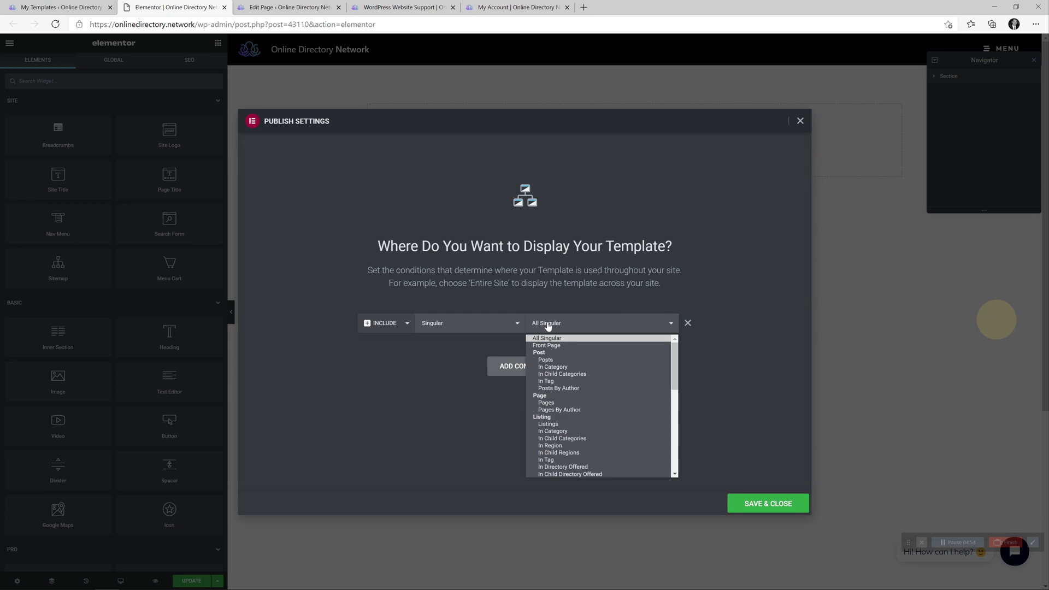
click(546, 403)
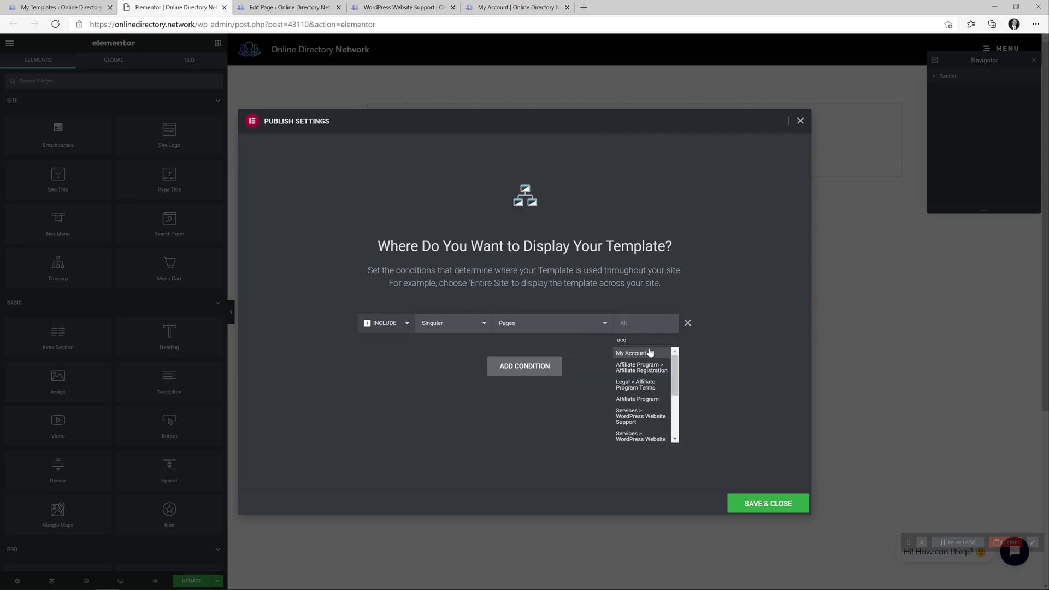
click(651, 357)
click(764, 508)
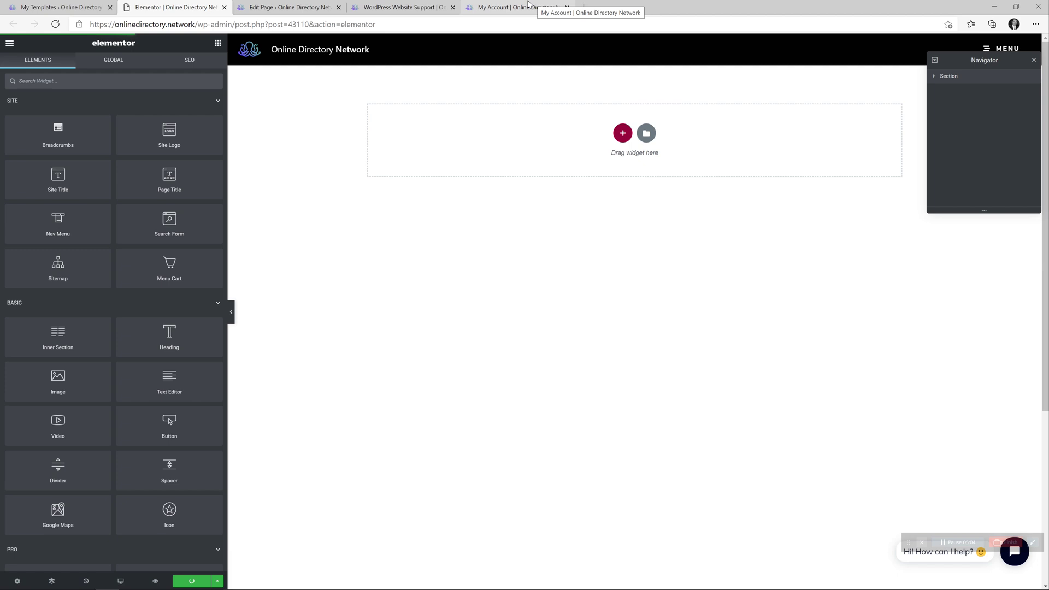
- Reload the live My Account page and scroll to check the new black Woo header
click(528, 6)
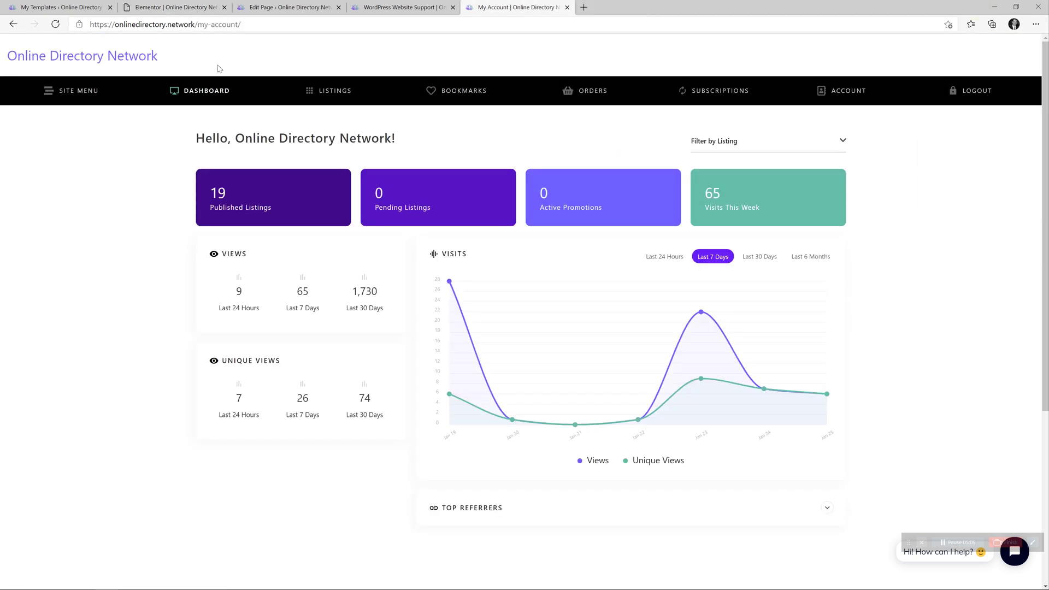
click(55, 24)
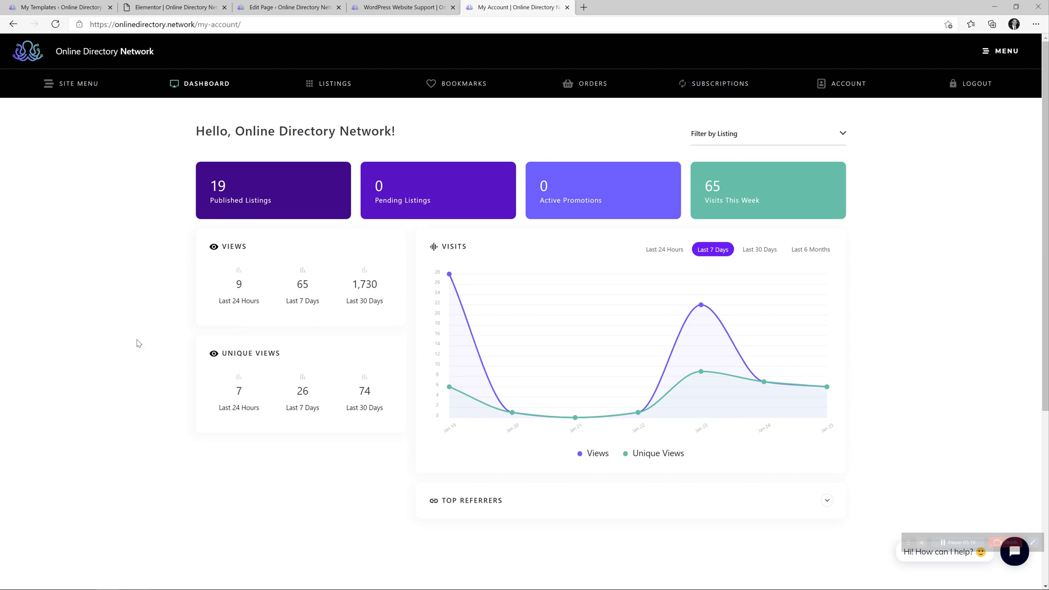
scroll(139, 320, down, 2)
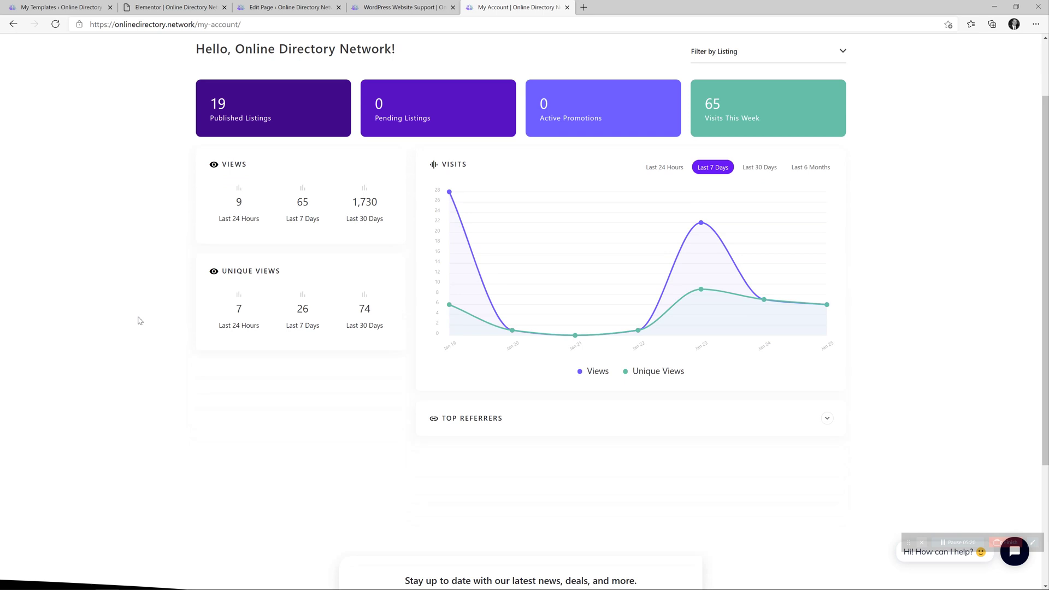
scroll(134, 309, up, 2)
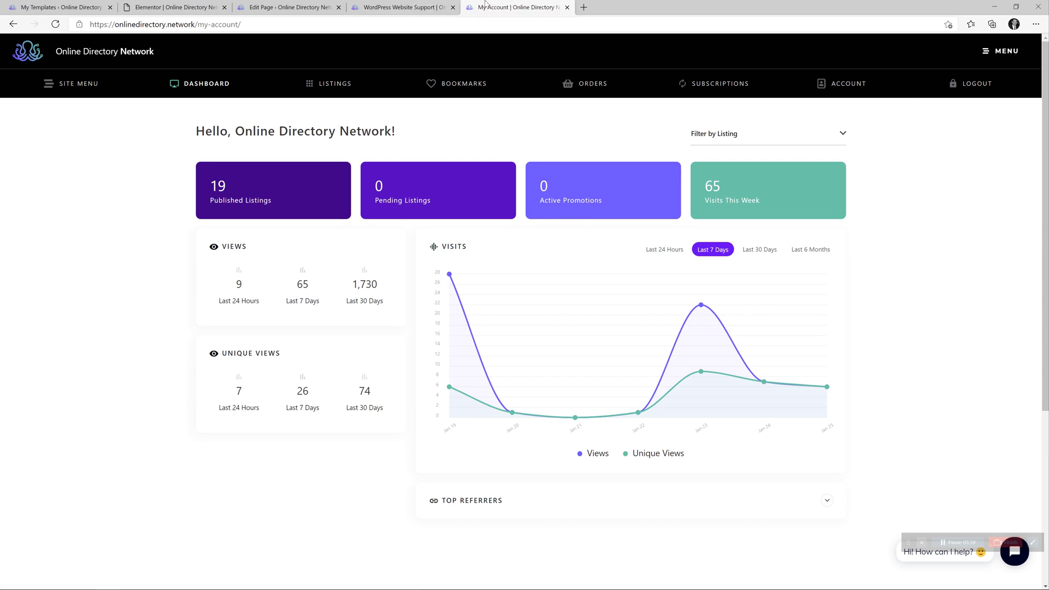
- Delete the My Account display condition from the Woo header template and save
click(405, 7)
click(306, 6)
click(165, 6)
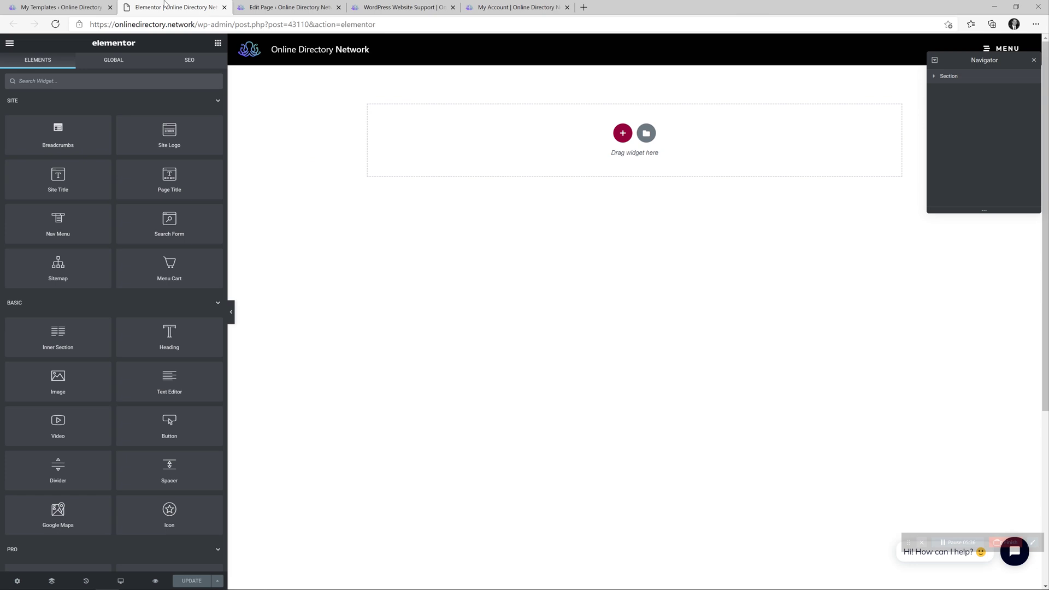
click(217, 581)
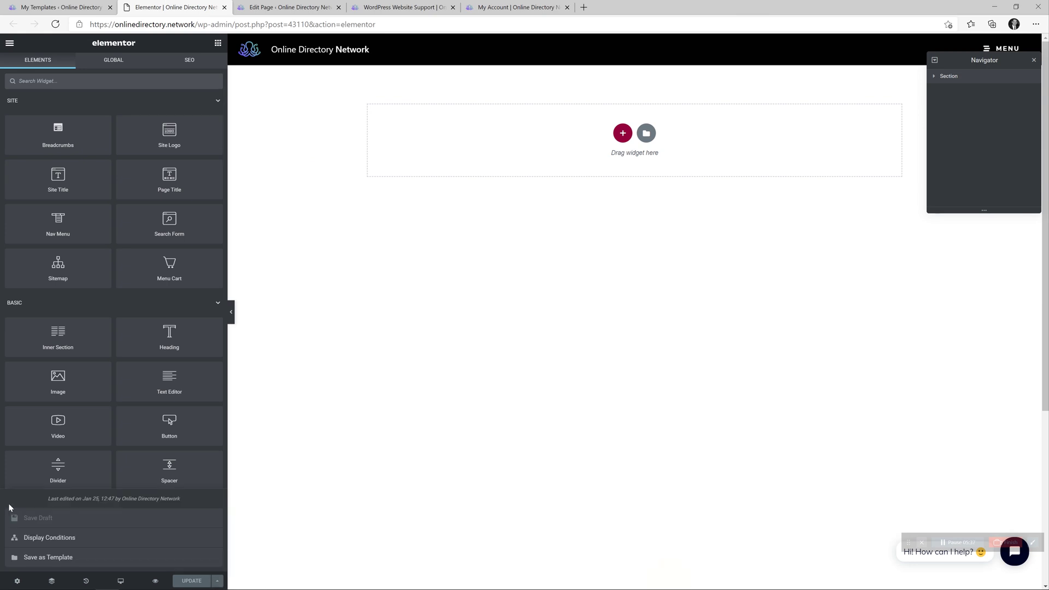
click(48, 538)
click(689, 324)
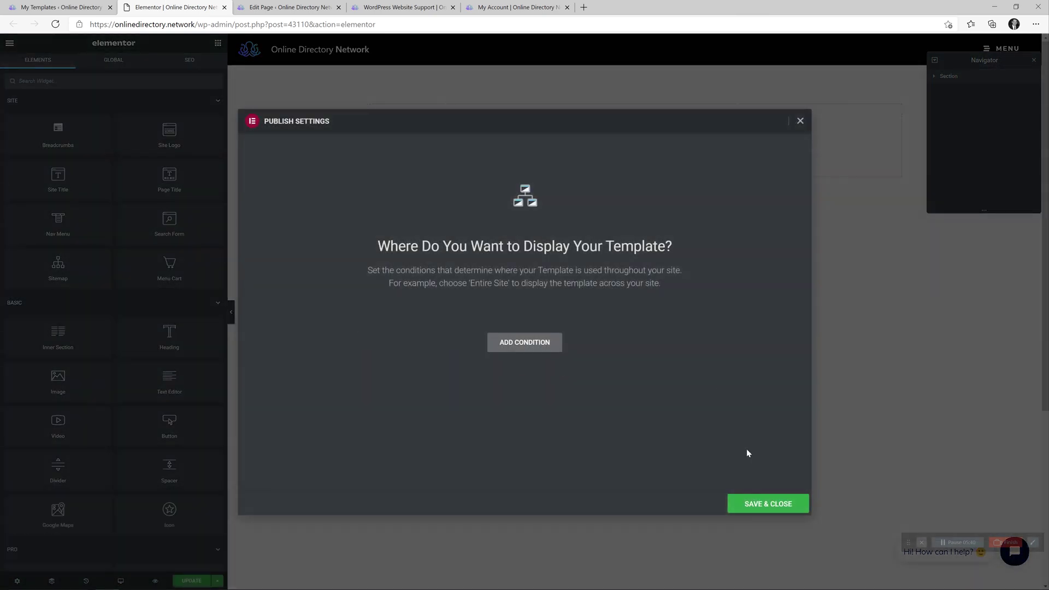
click(777, 508)
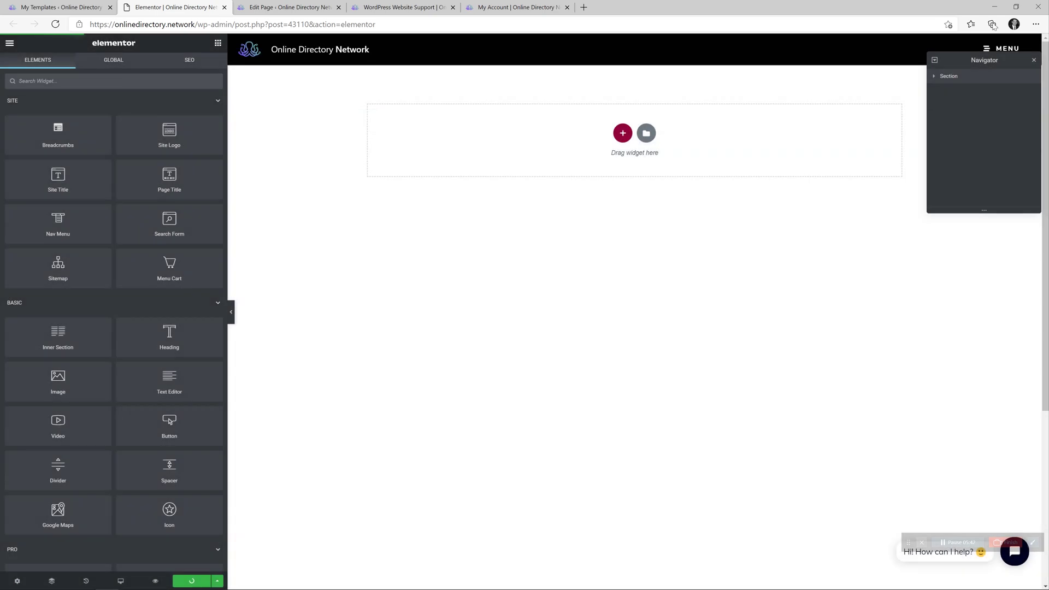
- Reload the live My Account page to confirm the plain header, then return to Elementor
key(ctrl+Tab)
key(ctrl+Tab)
key(ctrl+Tab)
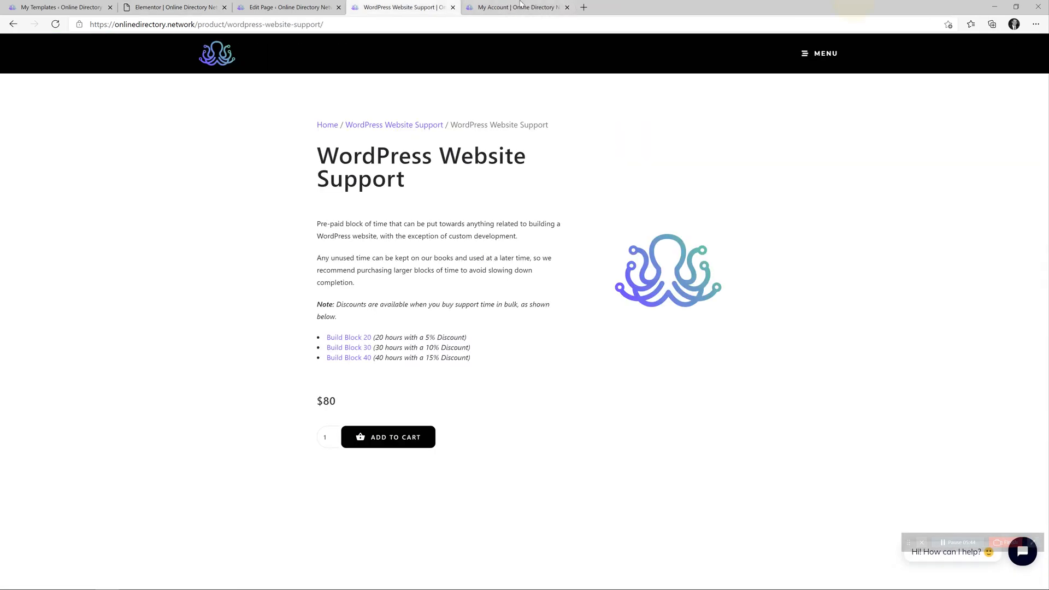
click(54, 24)
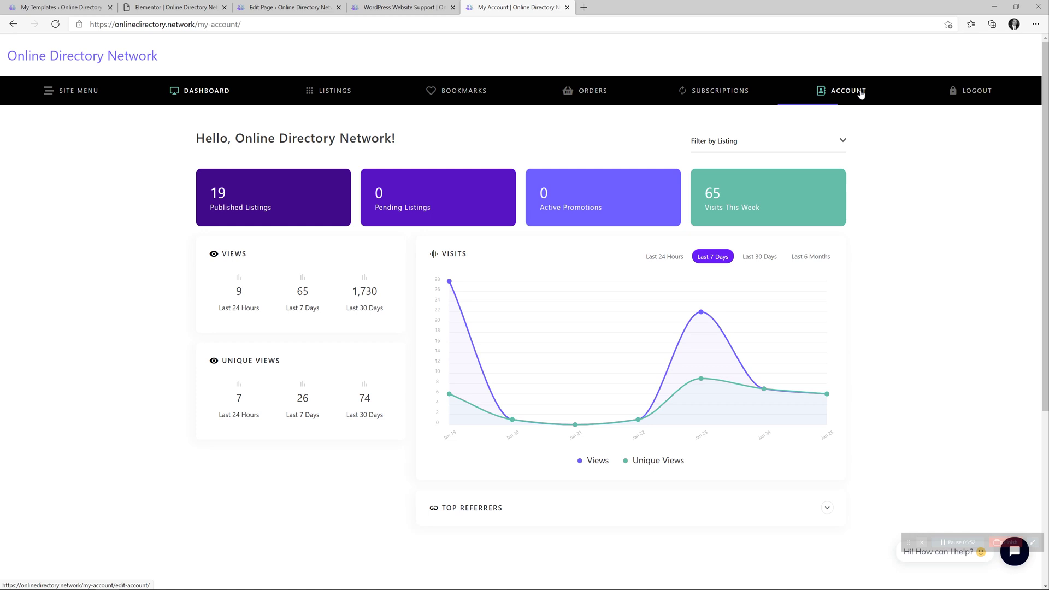
click(206, 4)
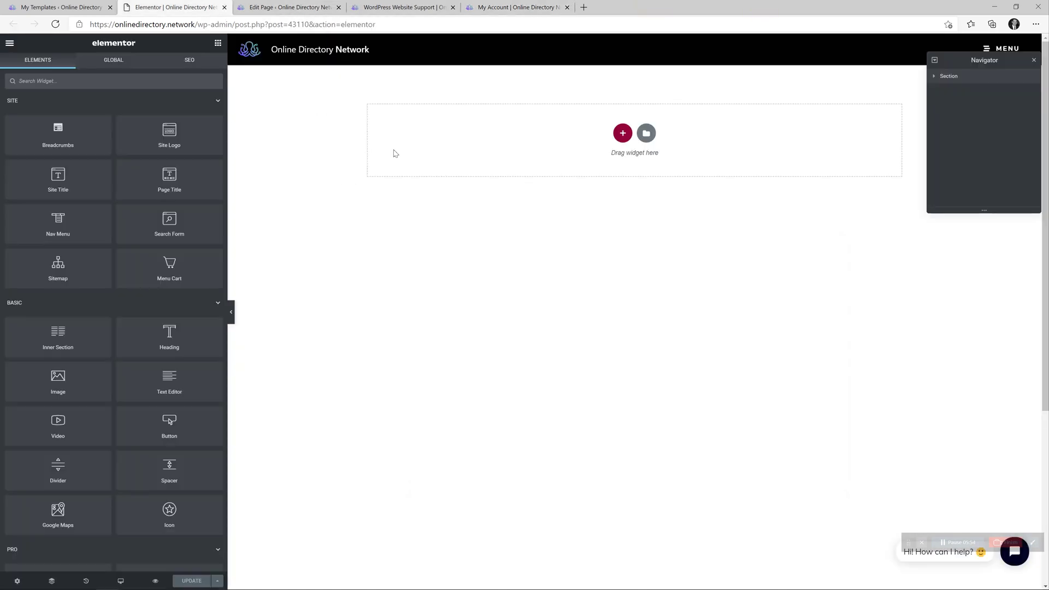
- Switch the My Account page template to Elementor Canvas and update the page
click(224, 8)
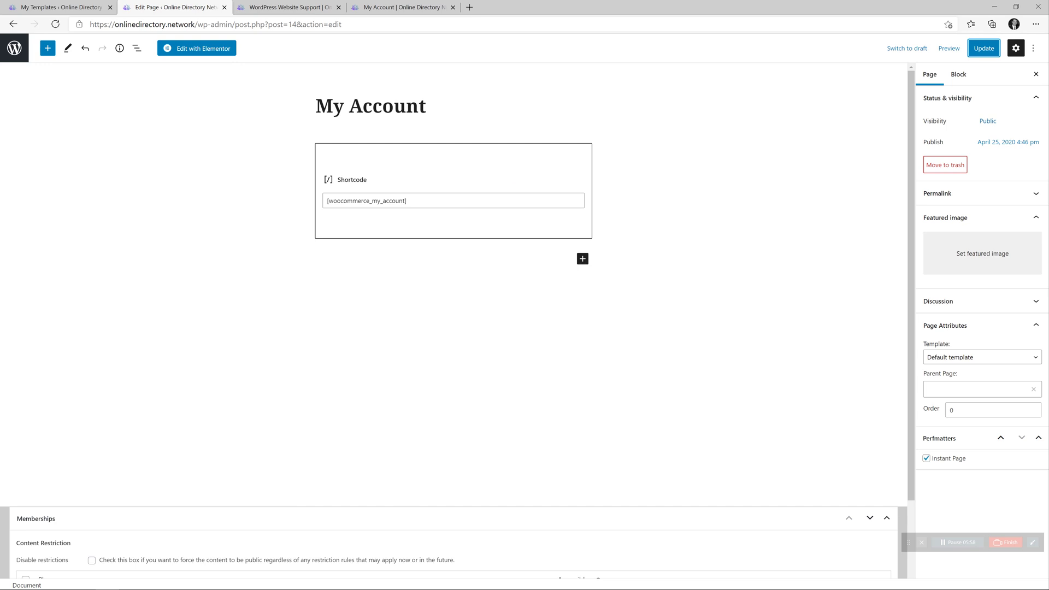
click(955, 363)
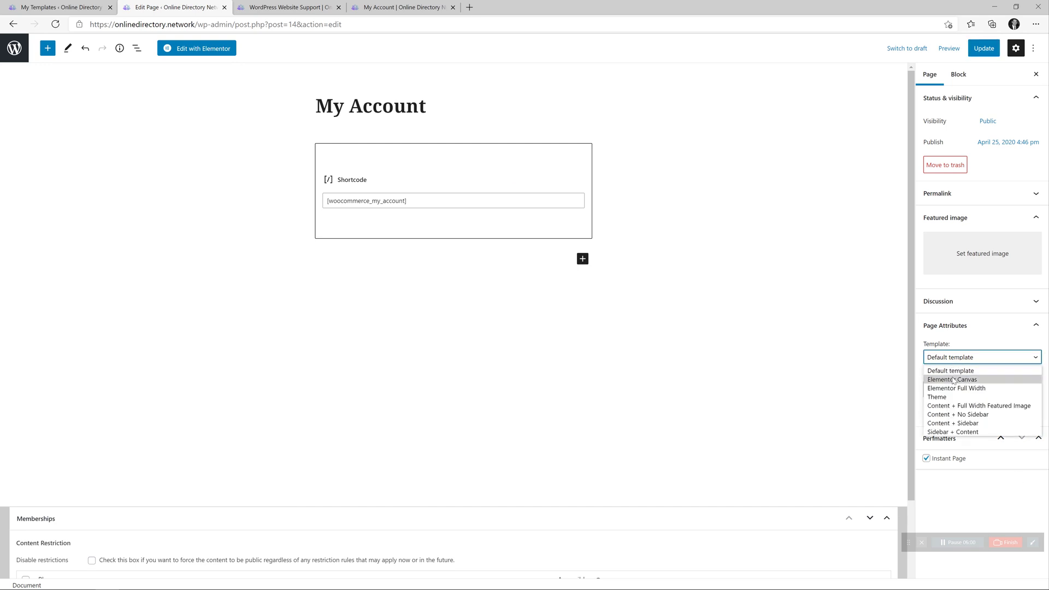
click(949, 375)
click(974, 59)
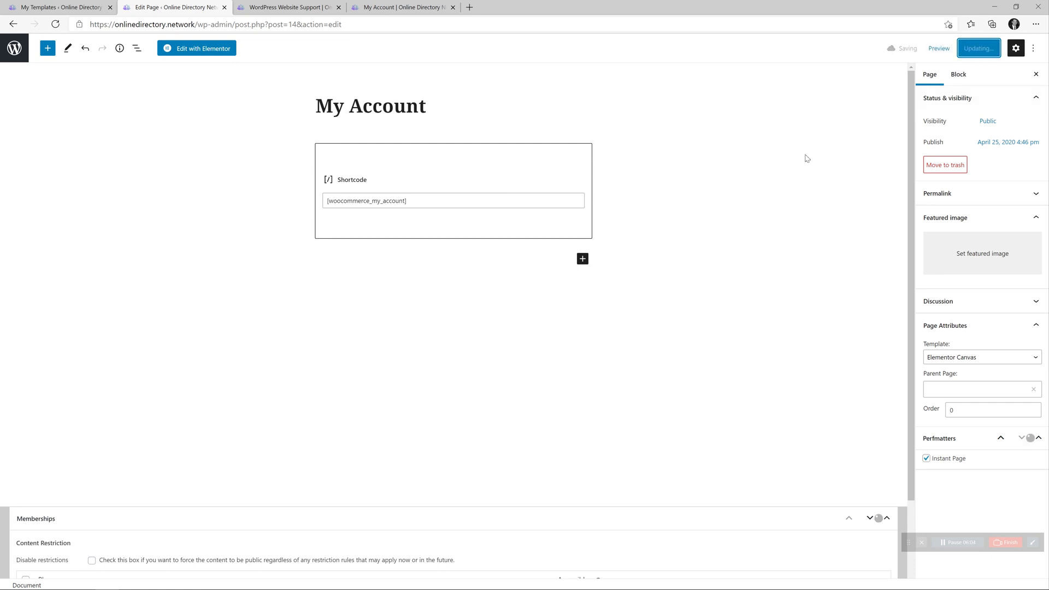
- Reload the live My Account page on its Canvas layout and open the Site Menu mega popup
click(405, 7)
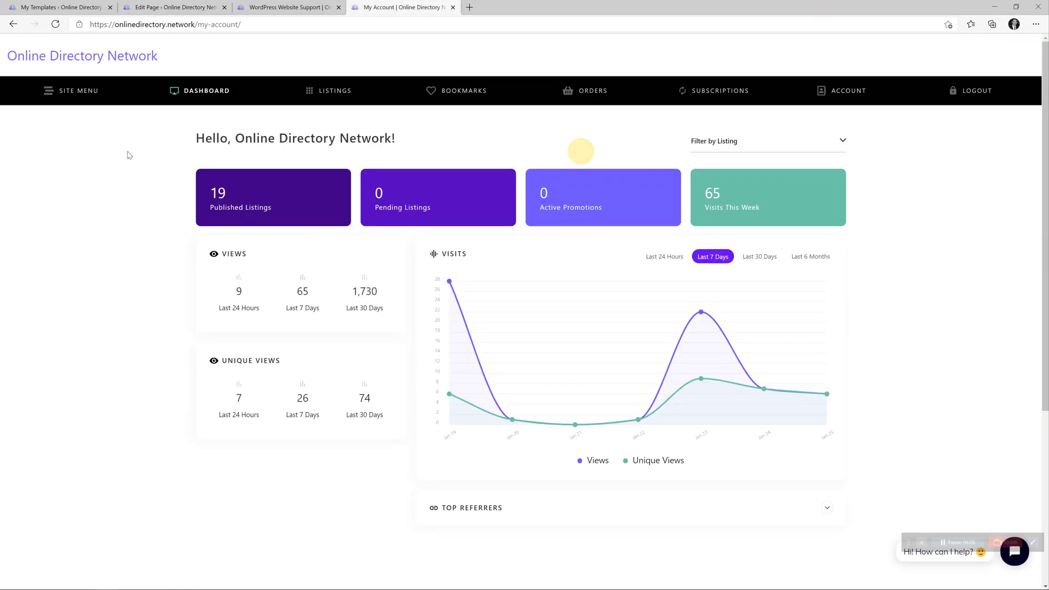
click(55, 25)
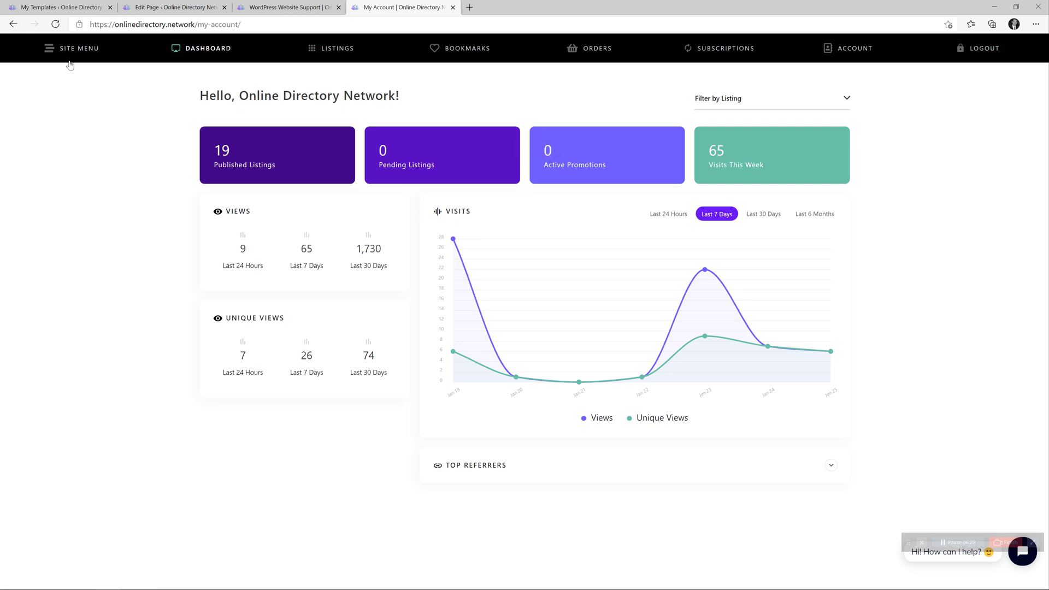
click(68, 48)
- Search My Templates for 'mega' and open the Mega Menu popup with Elementor in a new tab
click(78, 4)
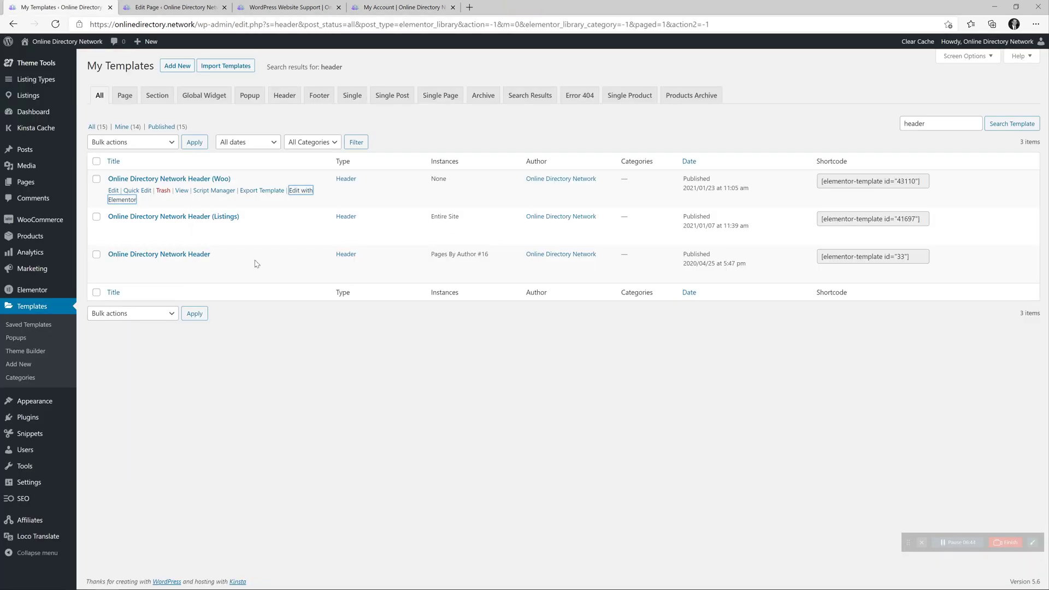
double_click(942, 129)
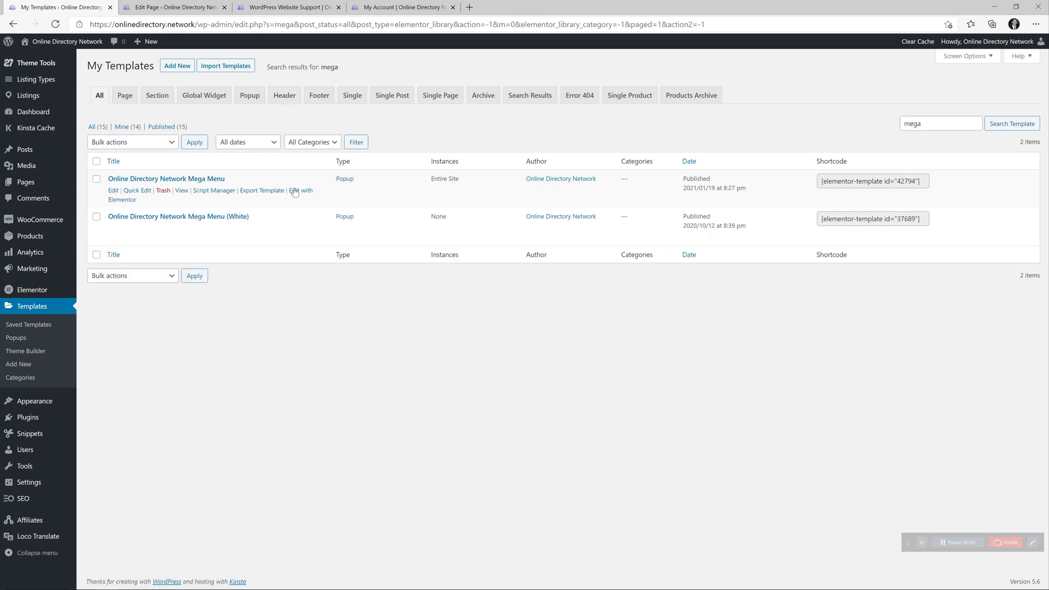
right_click(294, 191)
click(322, 199)
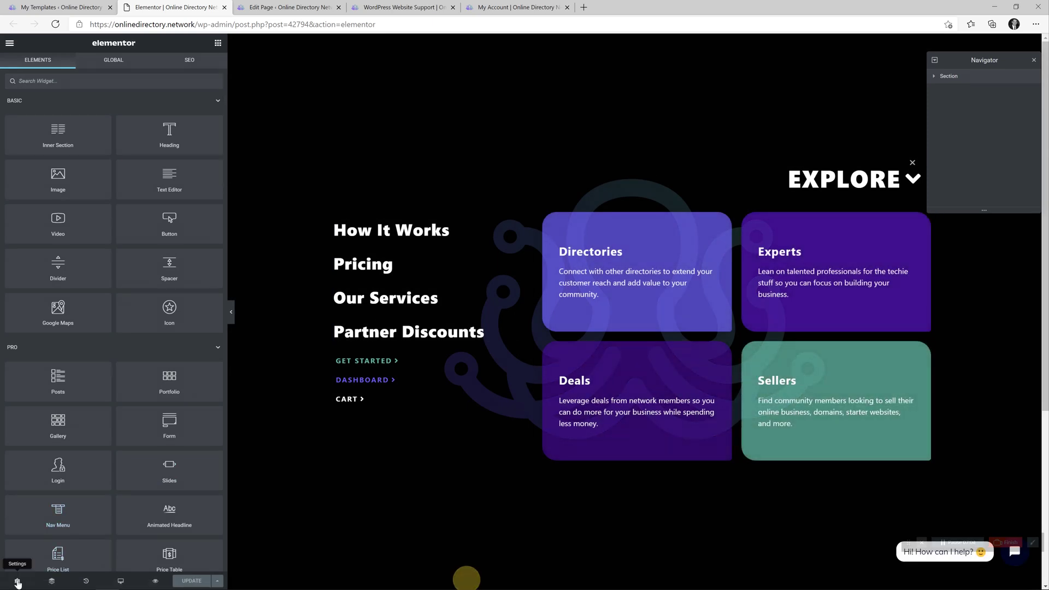
- Show the popup's Advanced settings and inspect the #megapopup part of its Open By Selector
click(17, 581)
click(197, 74)
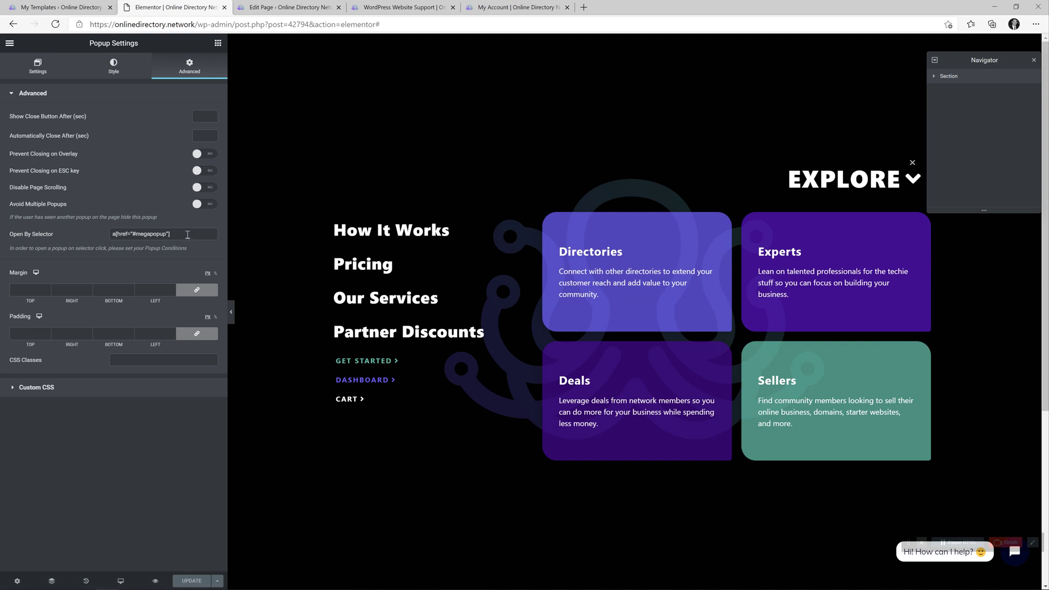
drag(188, 235, 107, 220)
click(138, 445)
drag(135, 235, 166, 237)
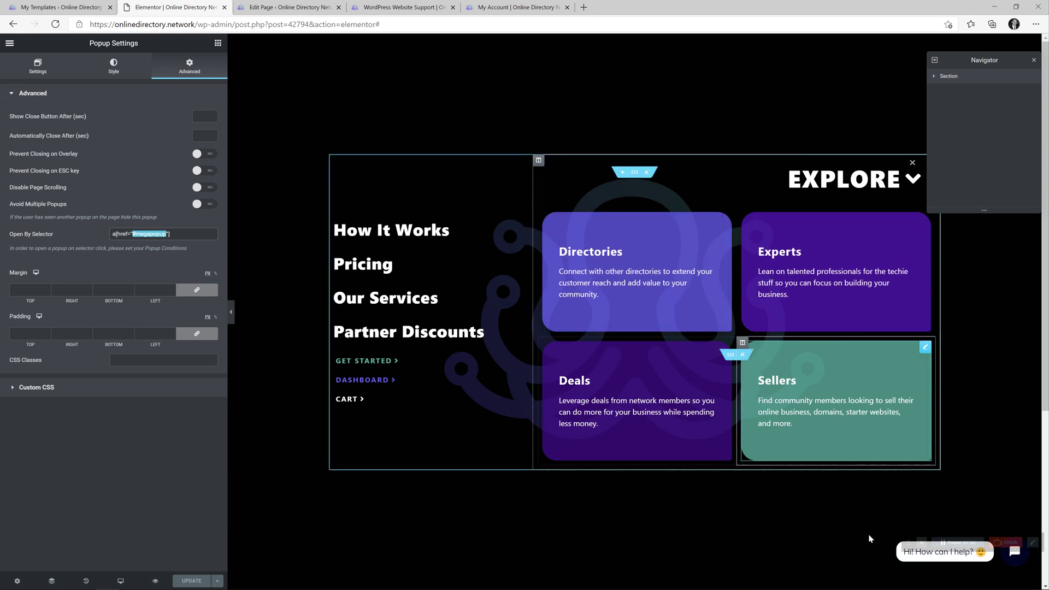
click(169, 450)
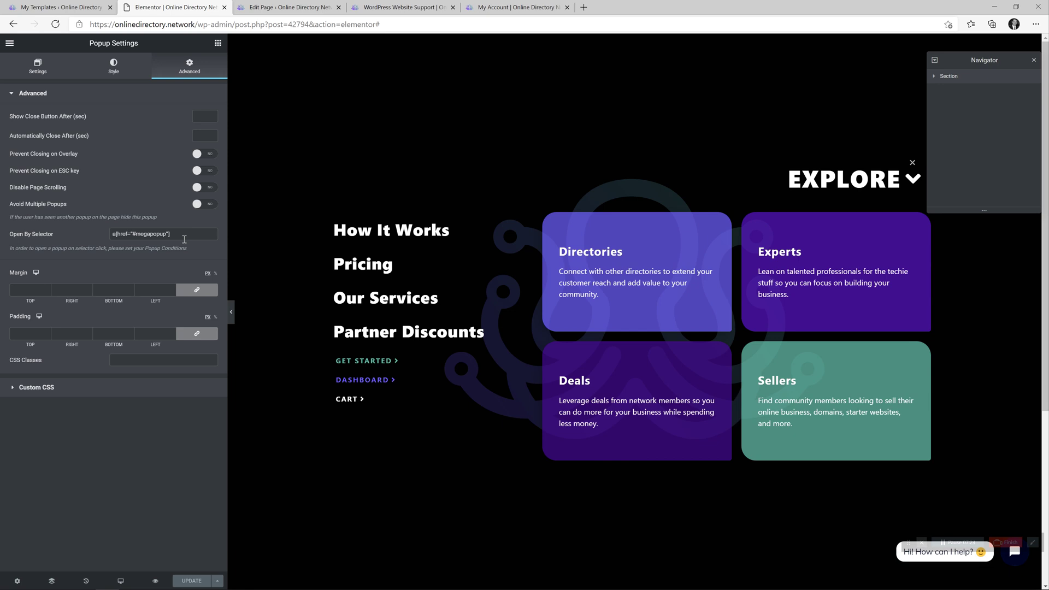
- Select and copy the full a[href="#megapopup"] selector value, then go back to My Templates
drag(185, 238, 101, 209)
click(158, 236)
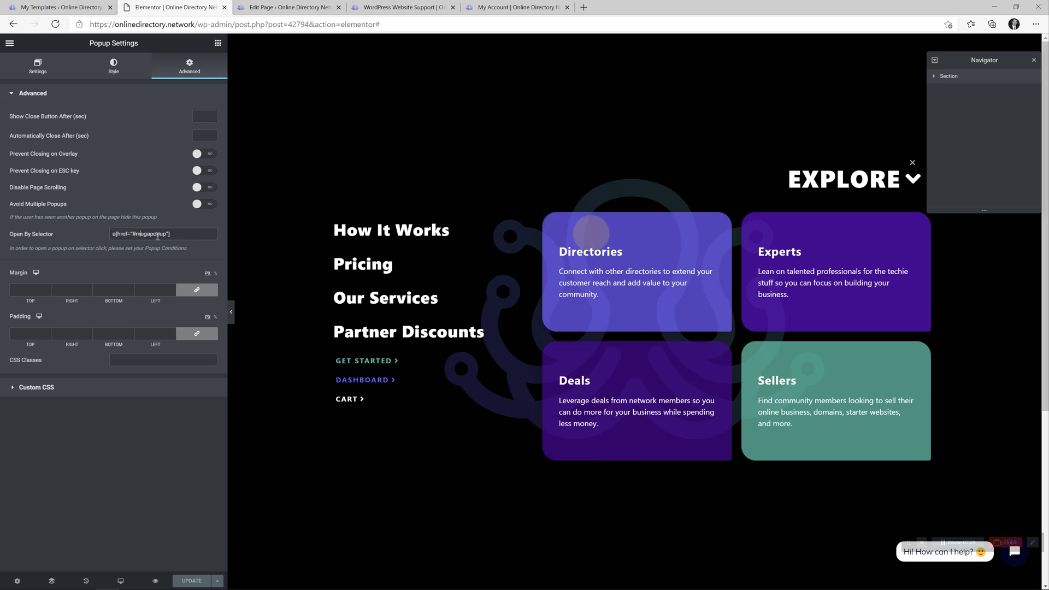
drag(176, 232, 111, 223)
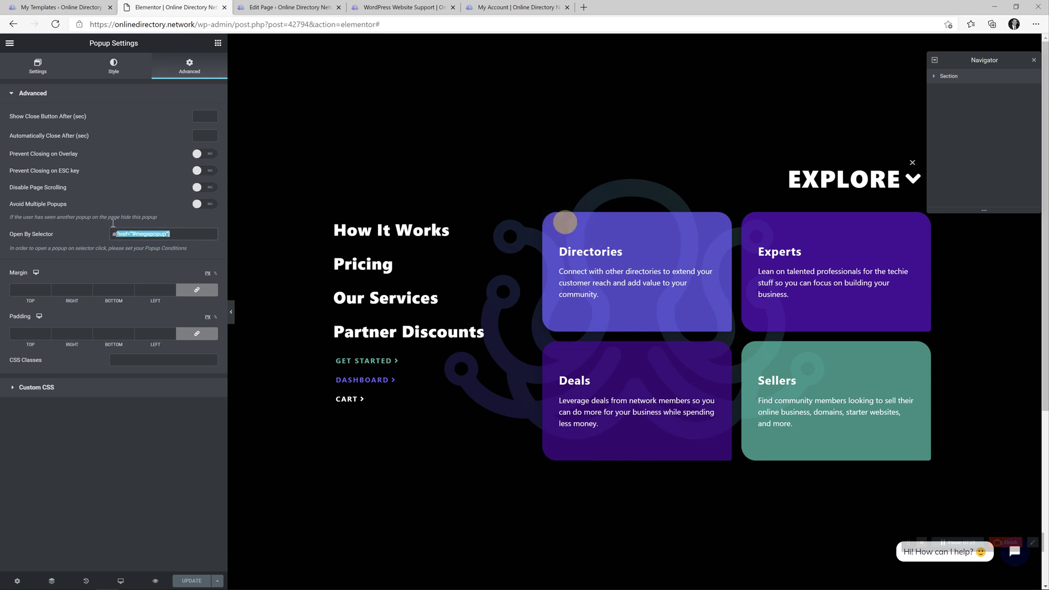
click(195, 239)
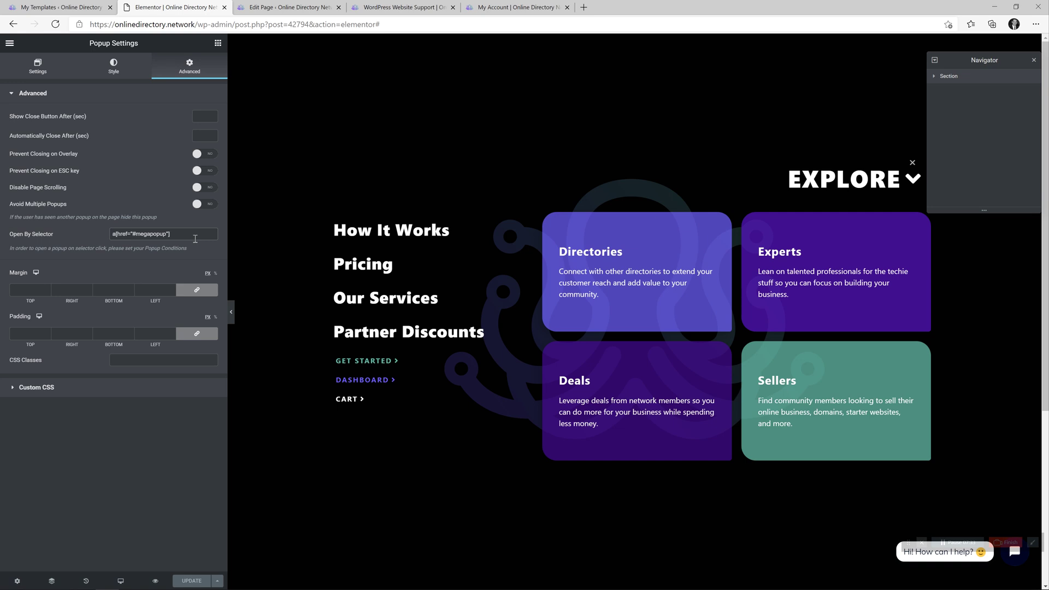
drag(195, 239, 112, 235)
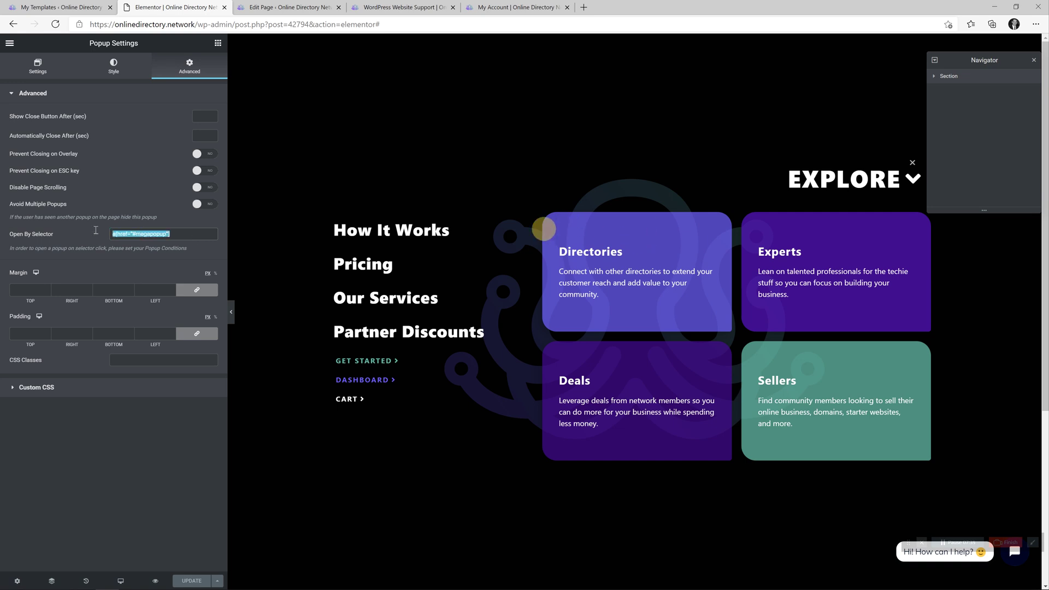
click(158, 239)
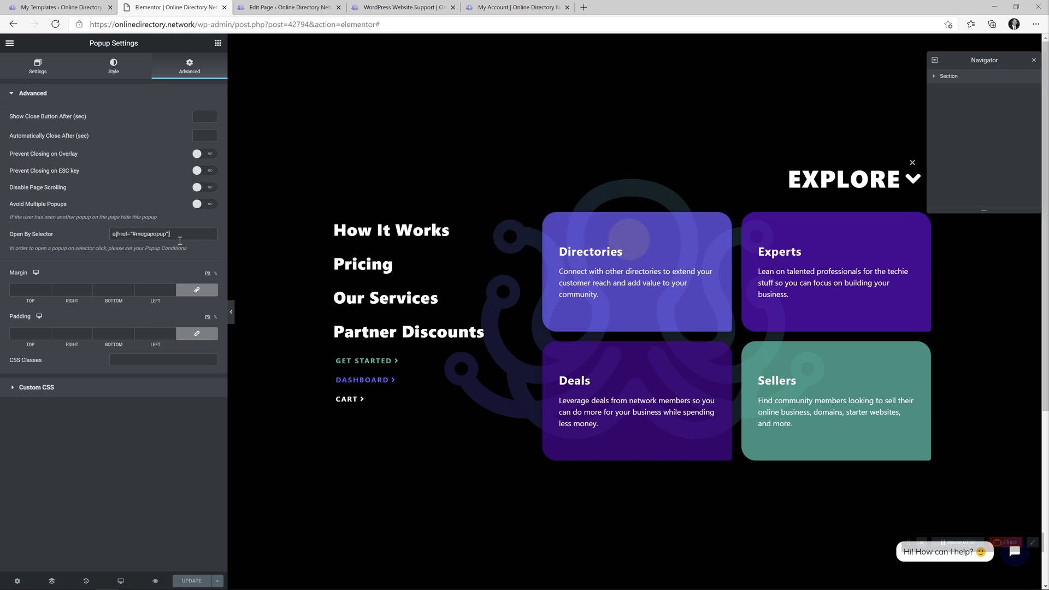
drag(182, 237, 118, 233)
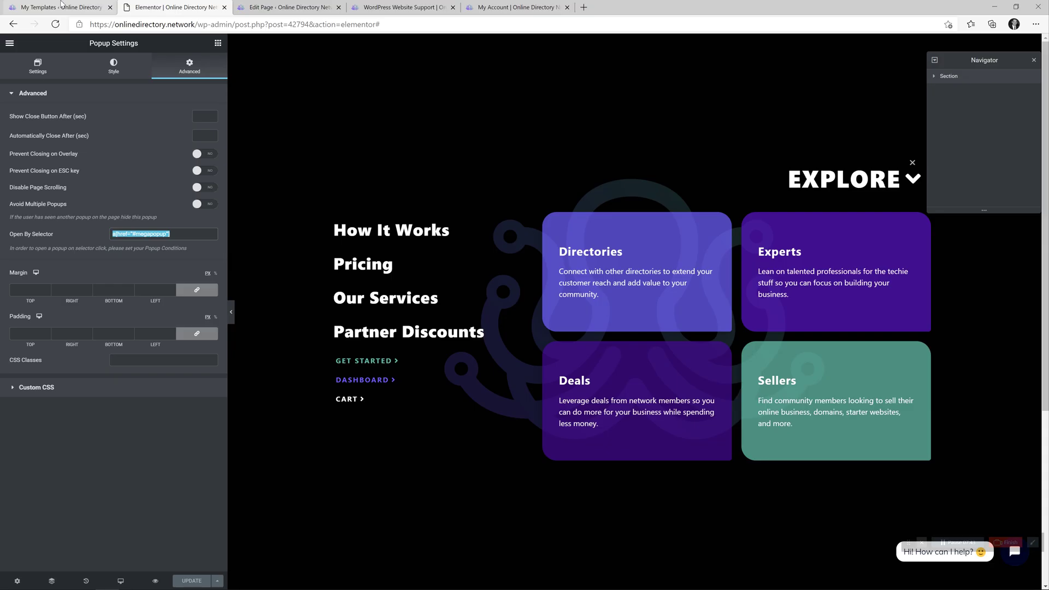
click(62, 5)
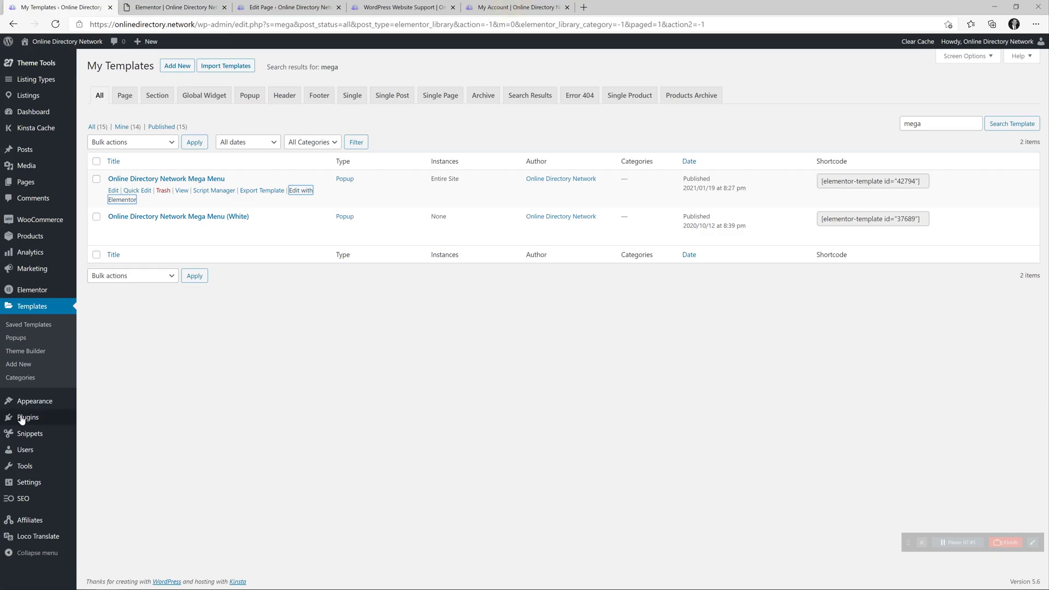
- Load the 'WooCommerce (Woocommerce Menu)' menu in Appearance > Menus for editing
mouse_move(34, 402)
click(90, 443)
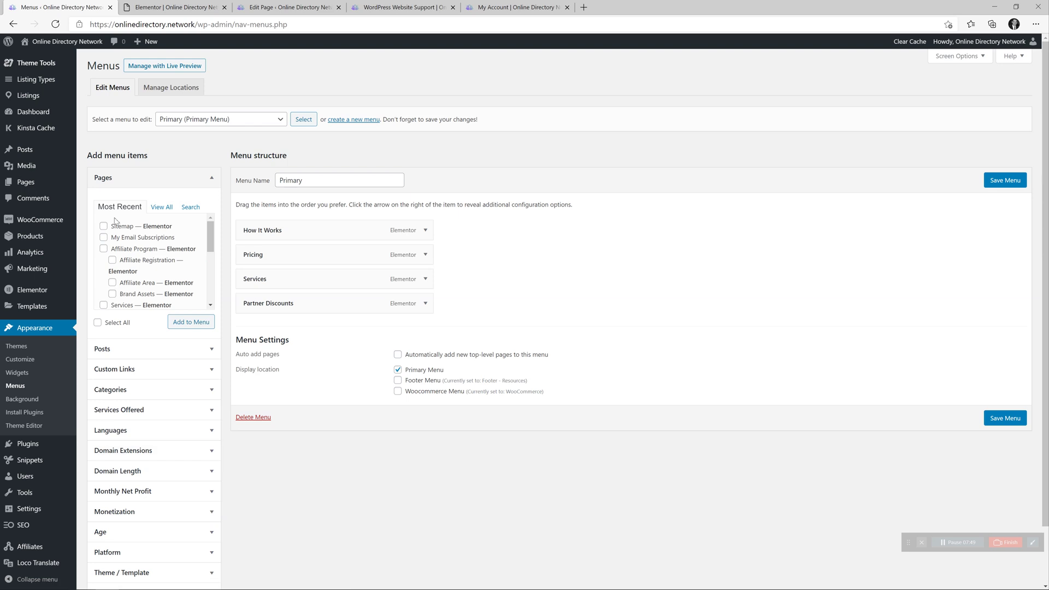
click(197, 120)
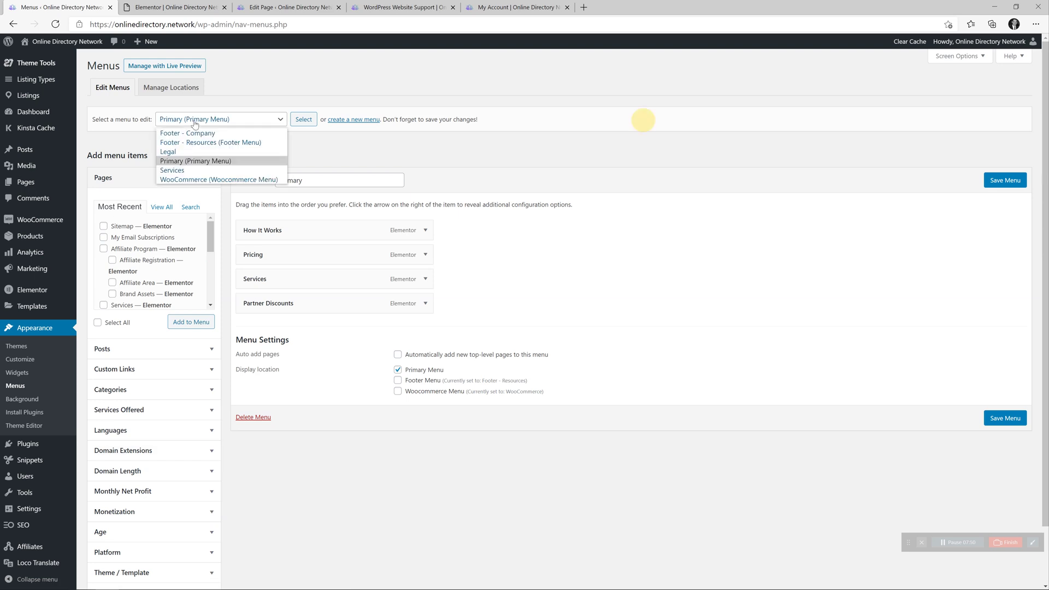
click(209, 180)
click(300, 122)
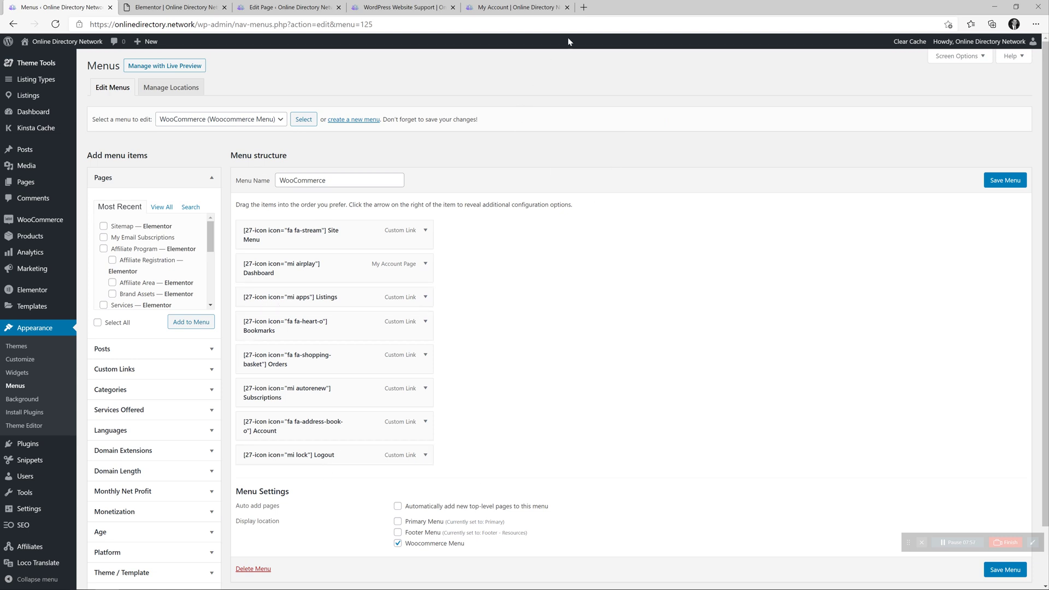
- Go to mylisting.club Resources > Guides and open the 'Build an Online Business' guide
click(584, 8)
text(mylisting.club)
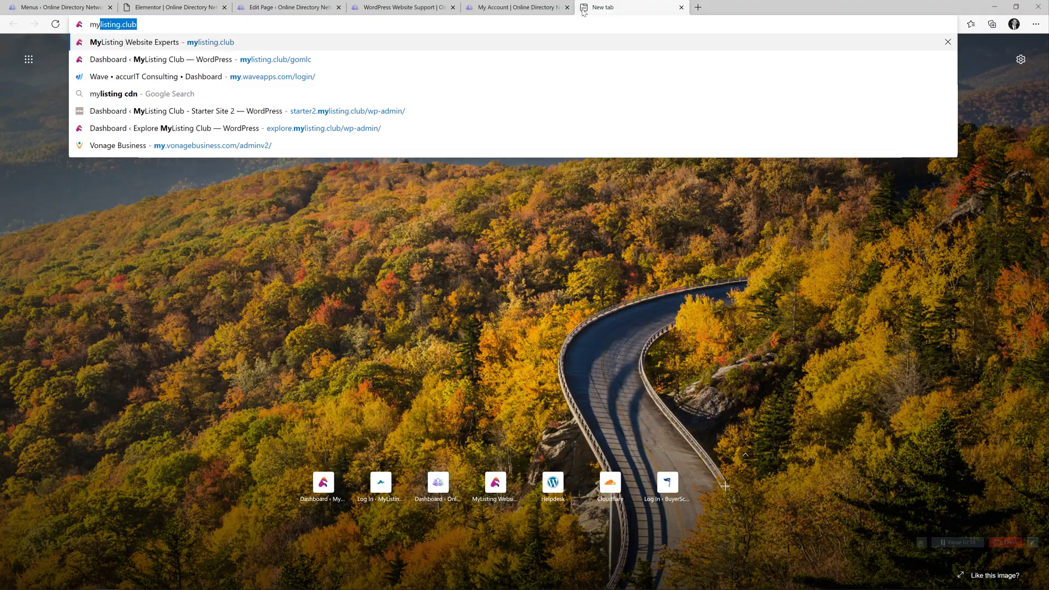
key(Return)
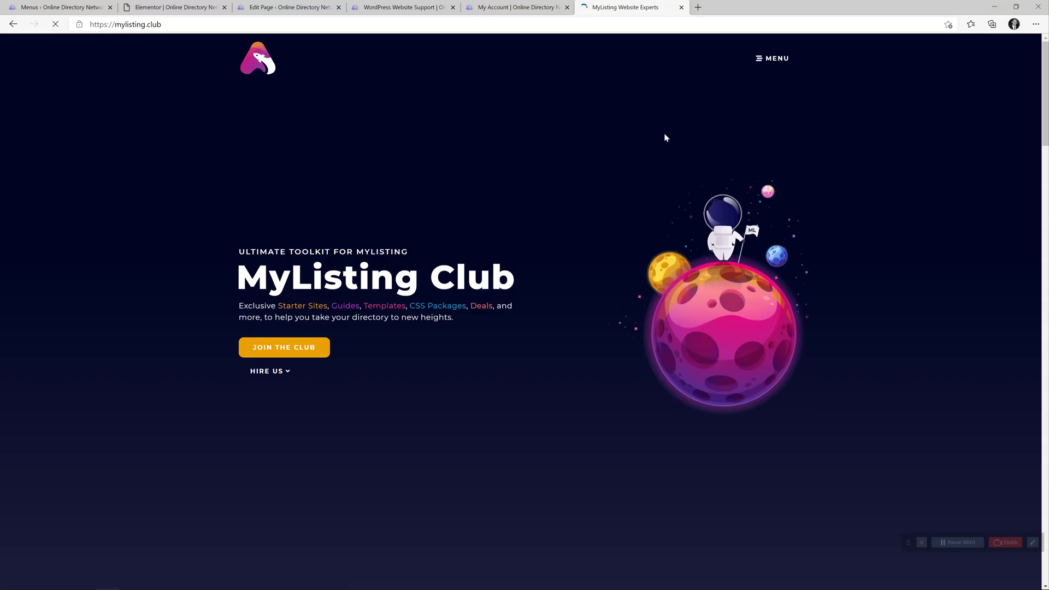
click(770, 60)
click(522, 193)
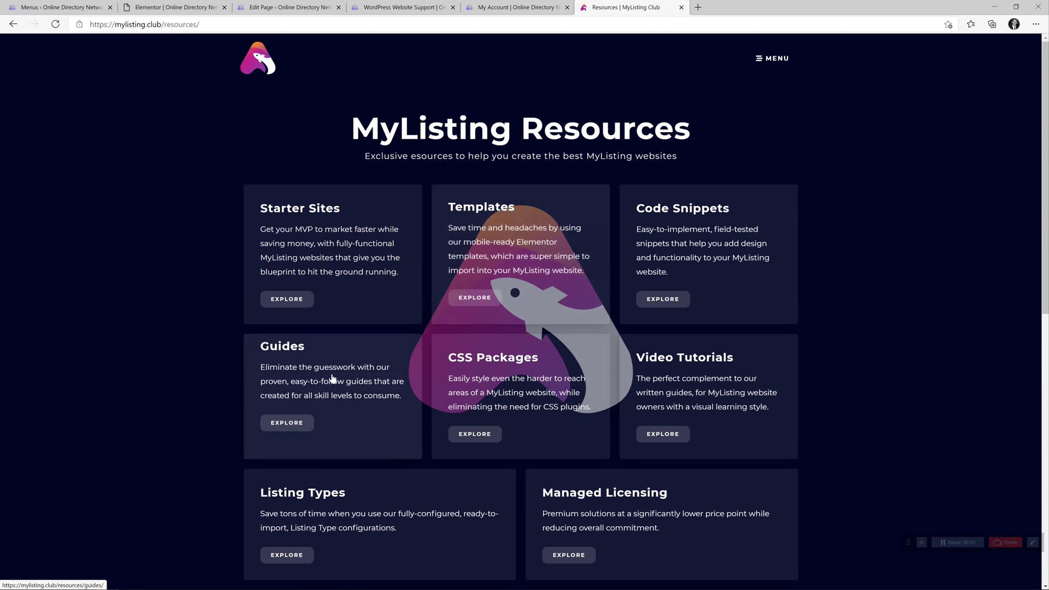
click(333, 378)
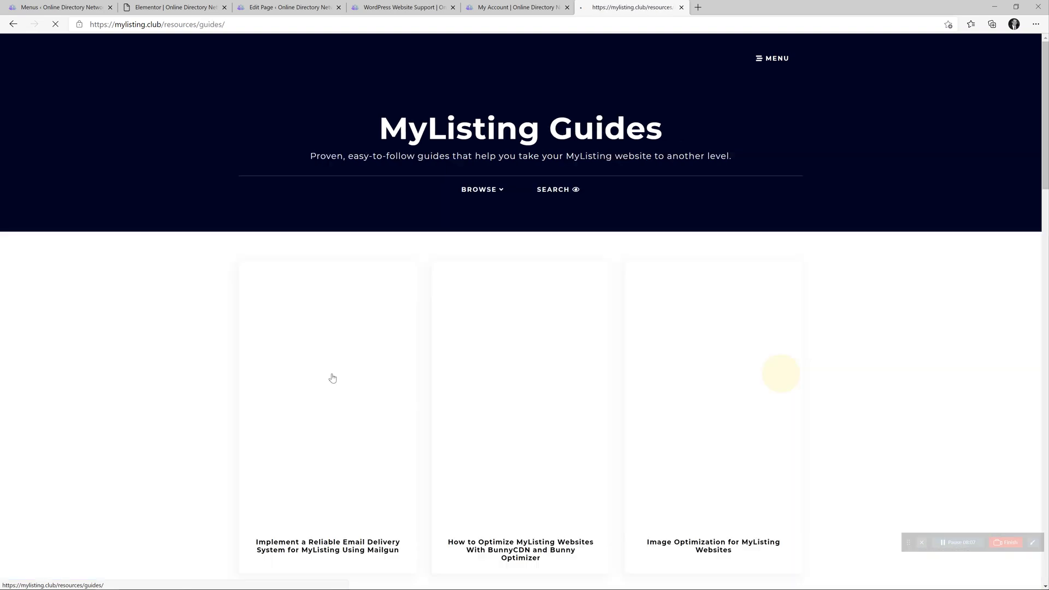
scroll(552, 195, down, 8)
scroll(549, 195, down, 5)
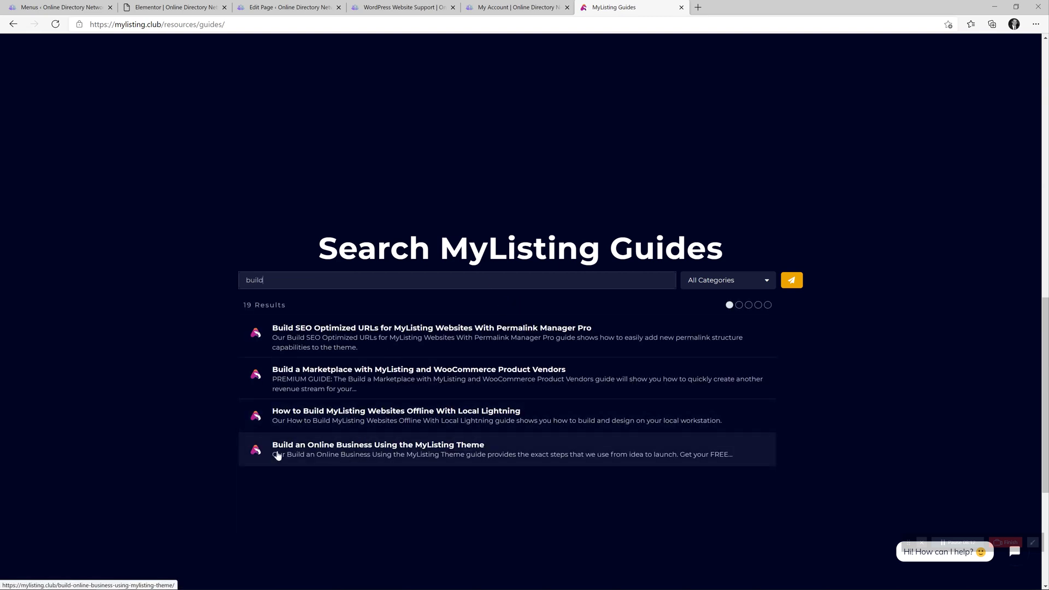
click(442, 462)
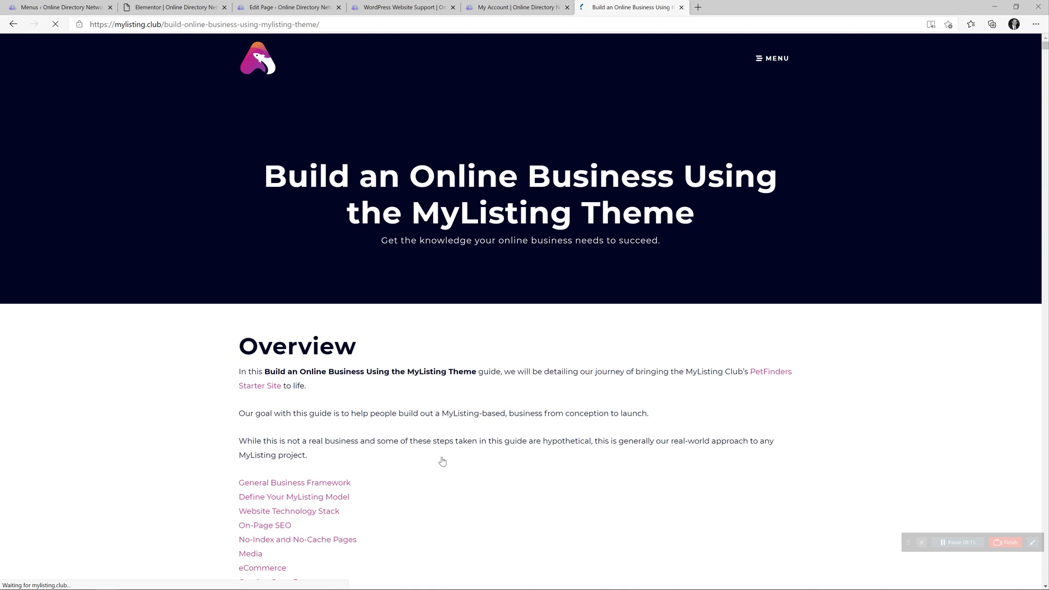
- Find 'endpoint' in the guide and read its WooCommerce Endpoint Design section
key(ctrl+f)
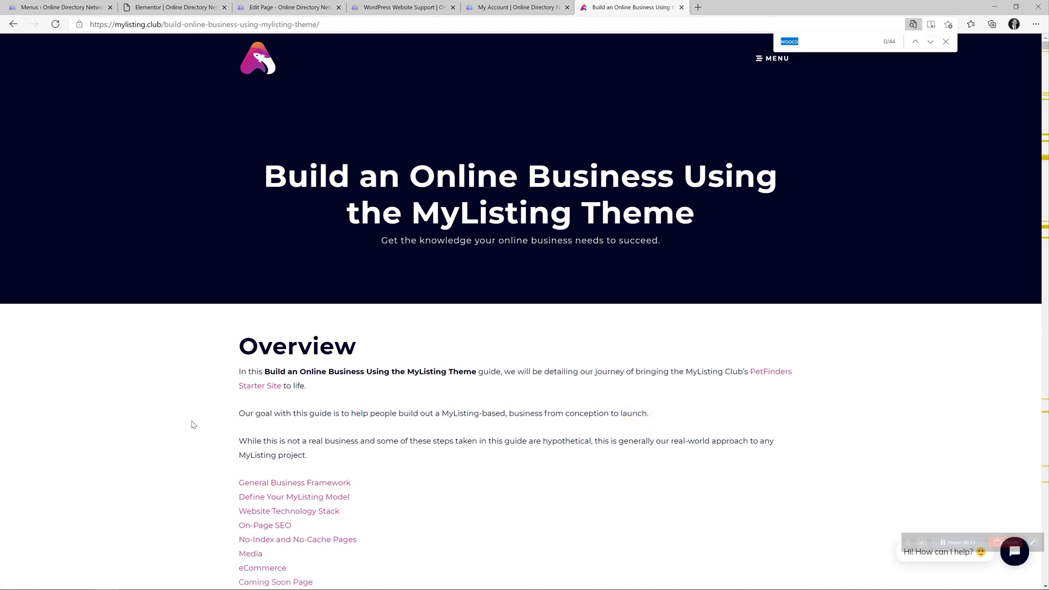
text(endpoint)
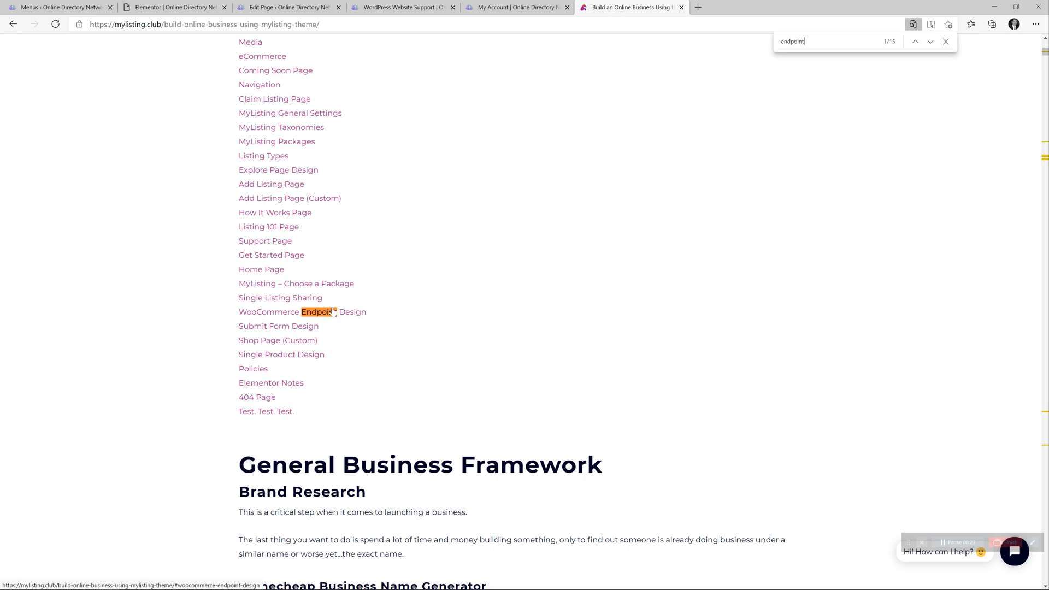
click(328, 313)
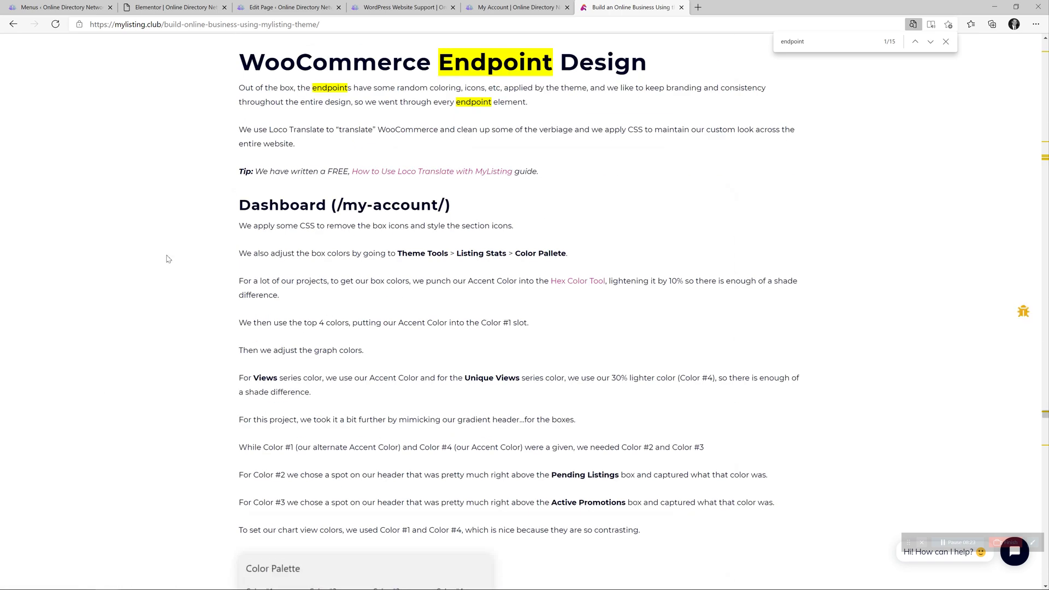
scroll(196, 275, down, 15)
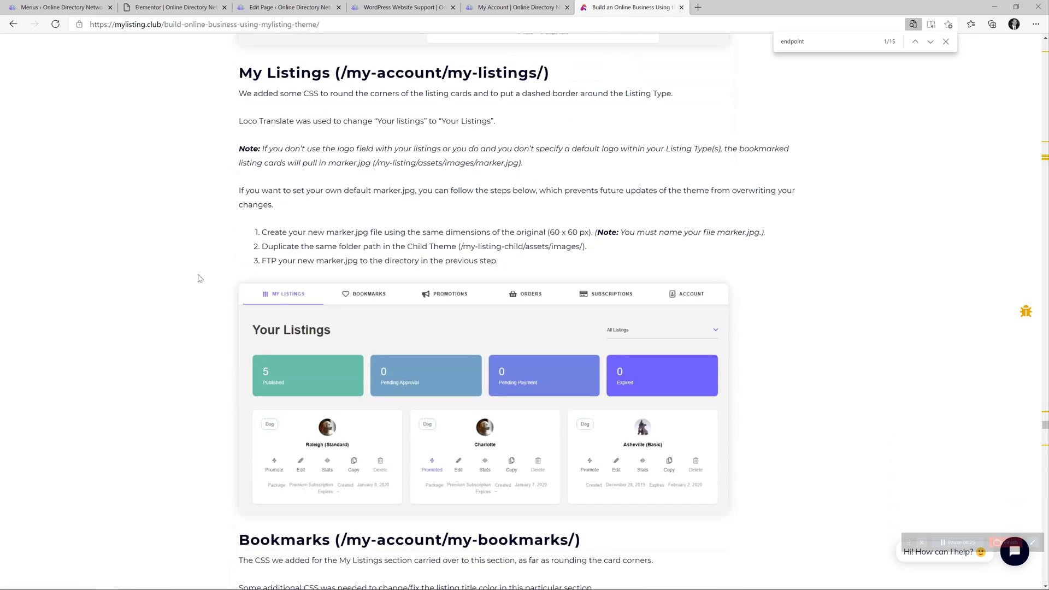
scroll(276, 186, down, 15)
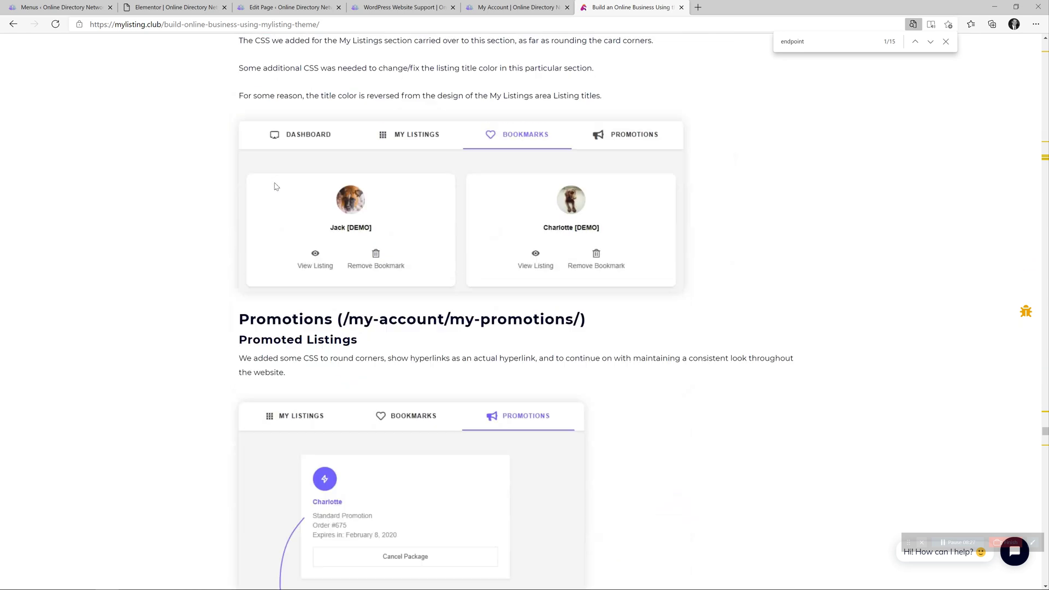
scroll(276, 186, down, 8)
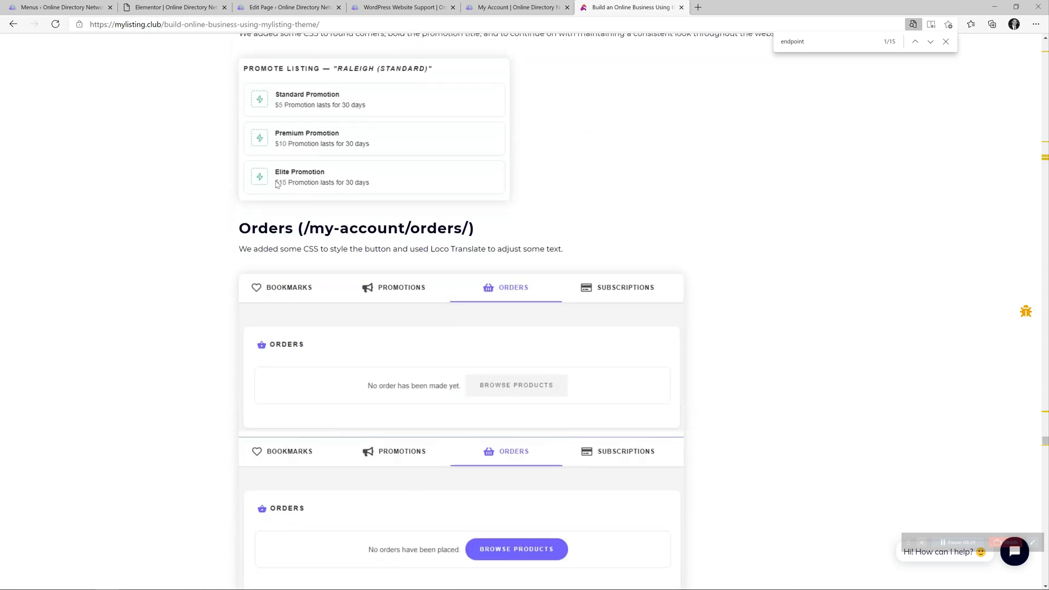
scroll(322, 269, up, 20)
scroll(331, 265, down, 10)
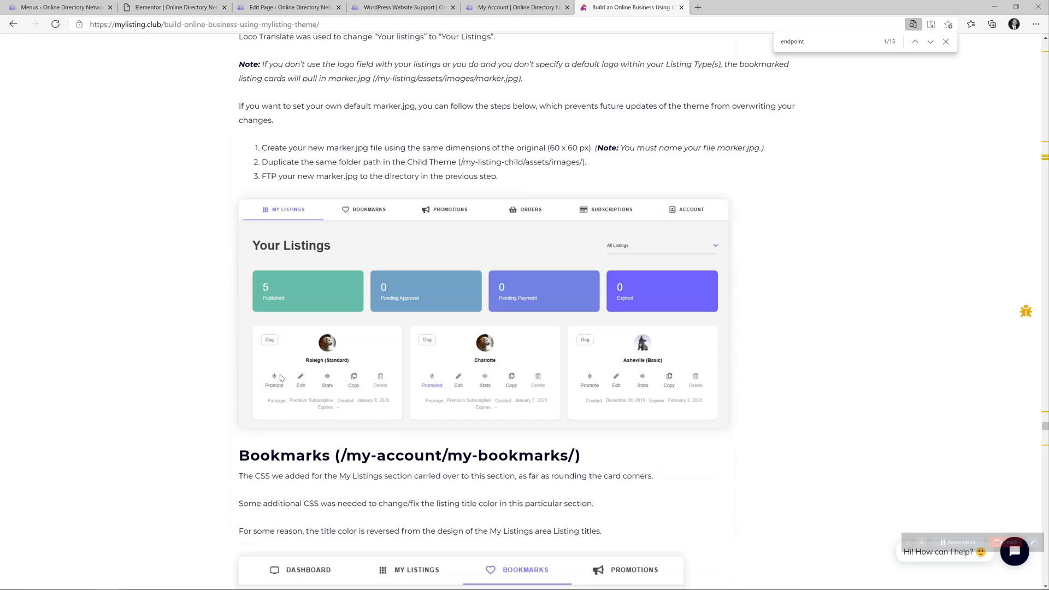
scroll(267, 381, up, 20)
scroll(268, 381, up, 10)
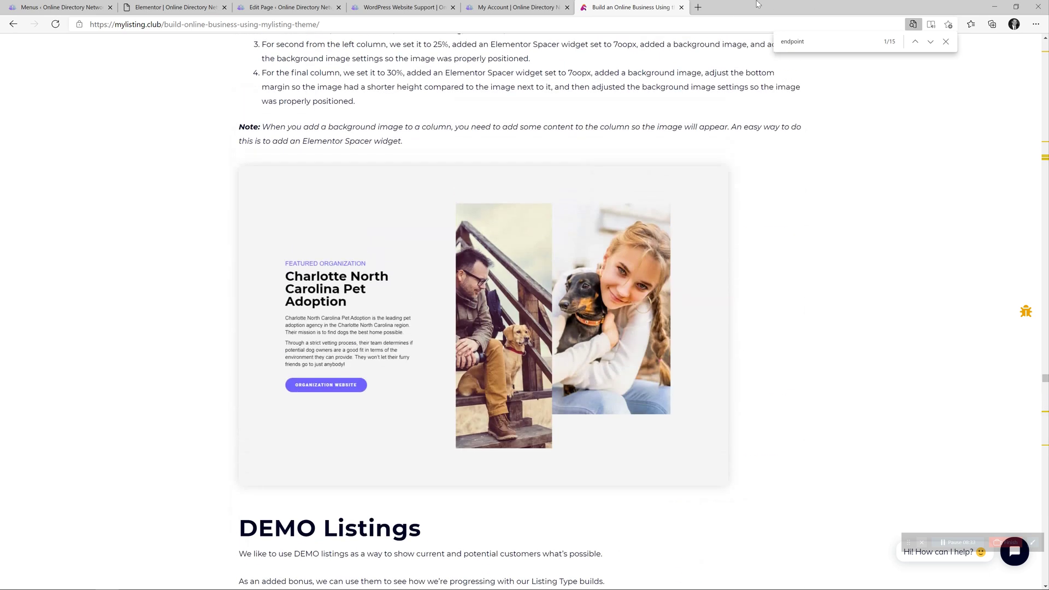
- Close the guide and expand the WooCommerce menu's Site Menu item to reveal its #megapopup URL
click(681, 7)
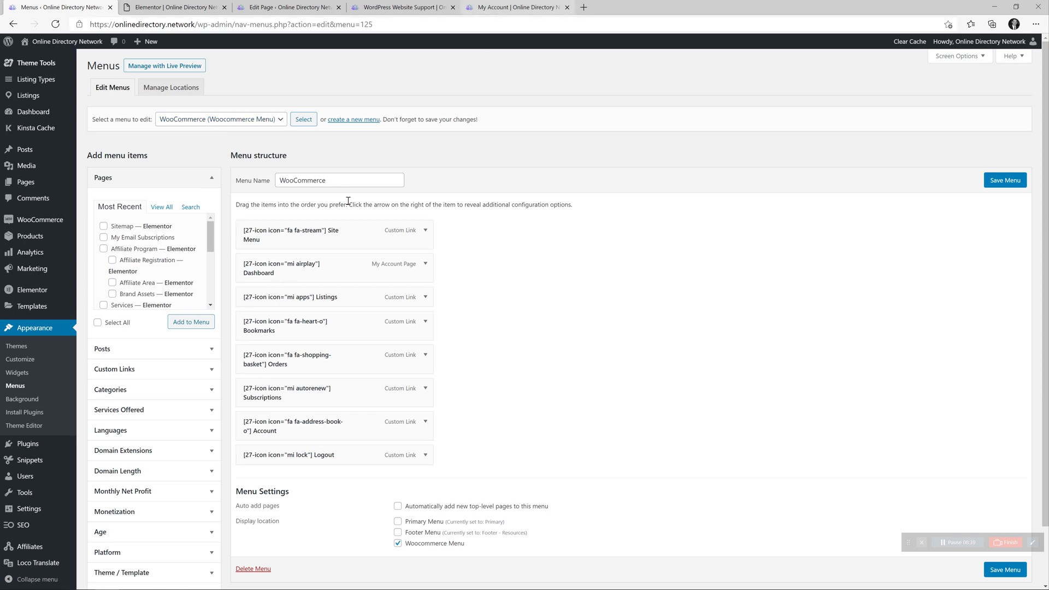
click(514, 7)
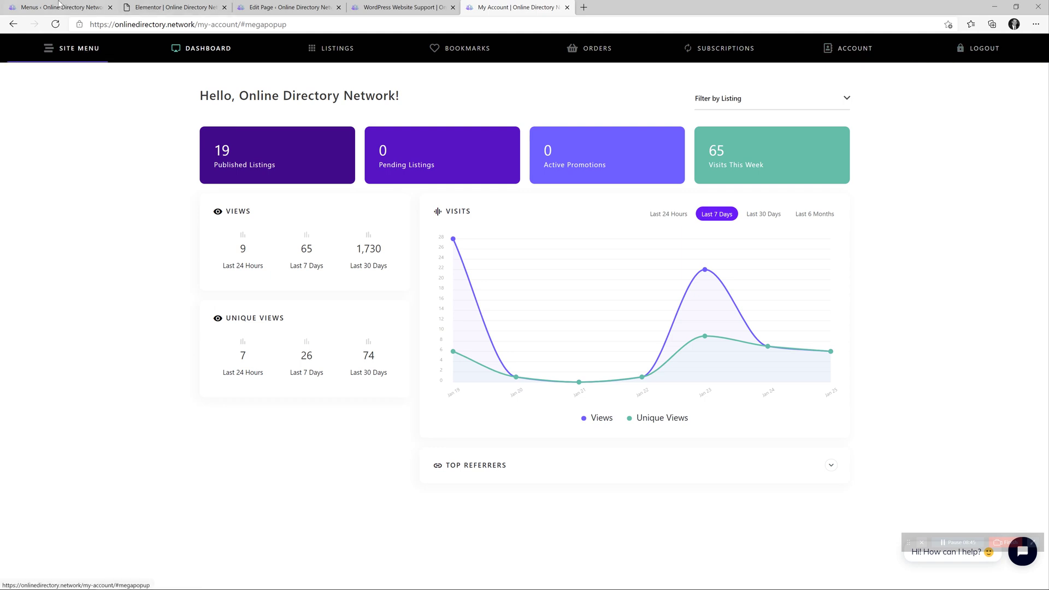
click(82, 7)
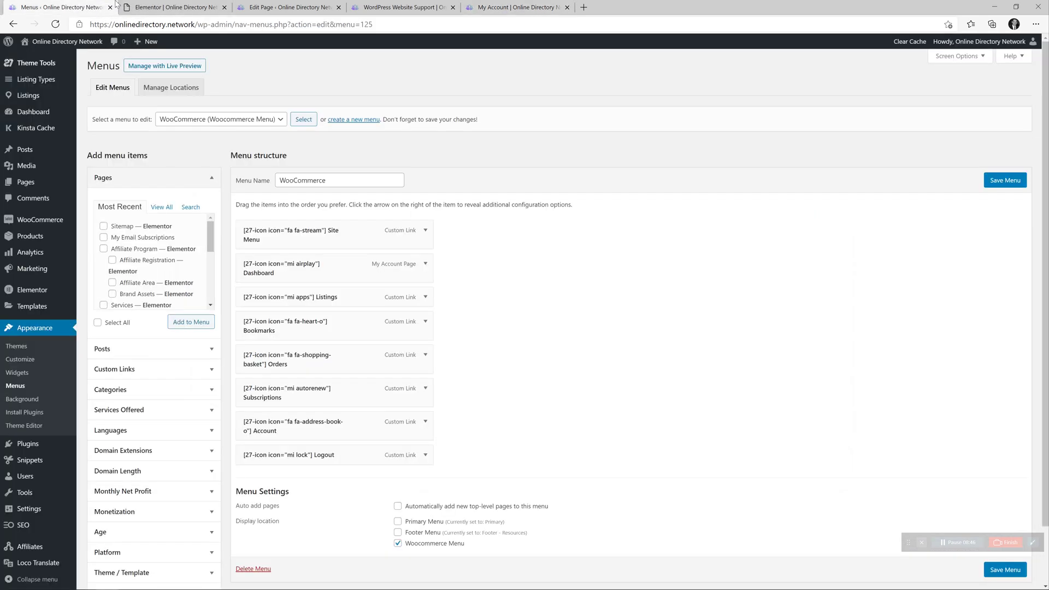
click(426, 231)
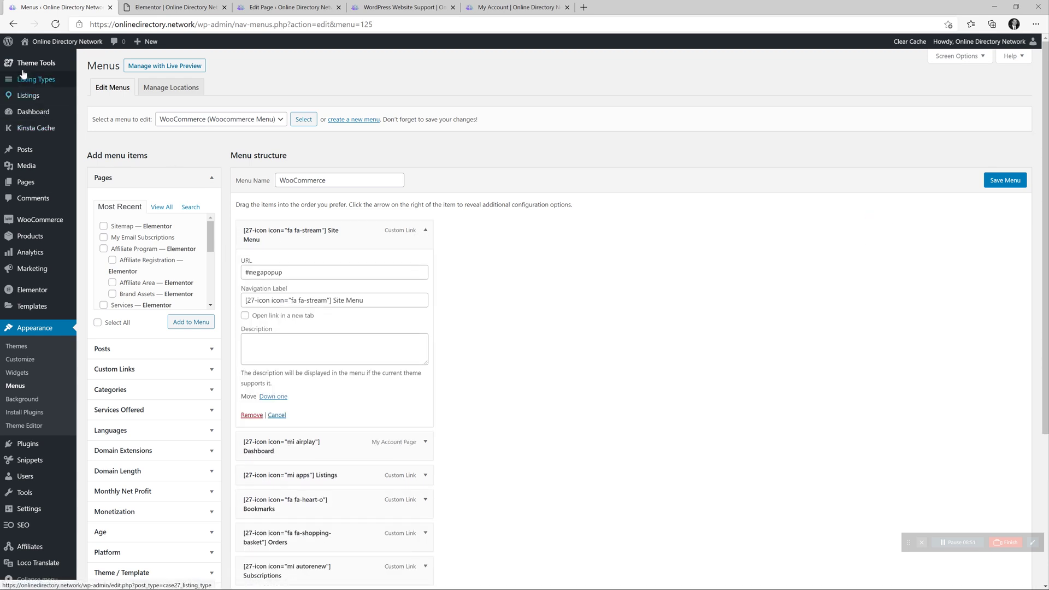
- In a new Theme Tools Shortcodes tab, build and select the [27-icon icon="fa fa-stream"] Icon shortcode
mouse_move(36, 63)
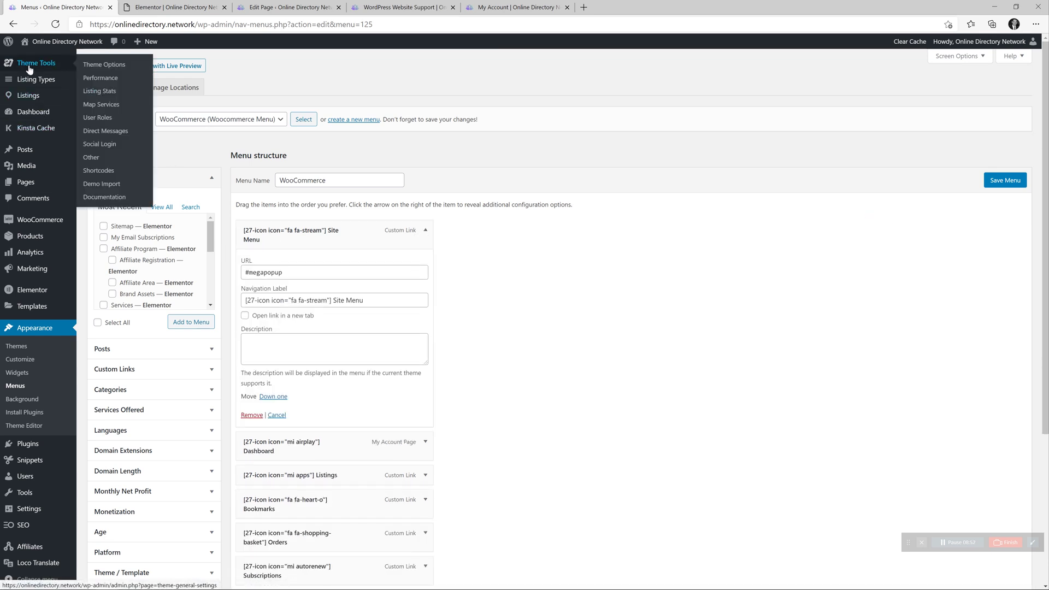
right_click(100, 169)
click(136, 180)
click(162, 8)
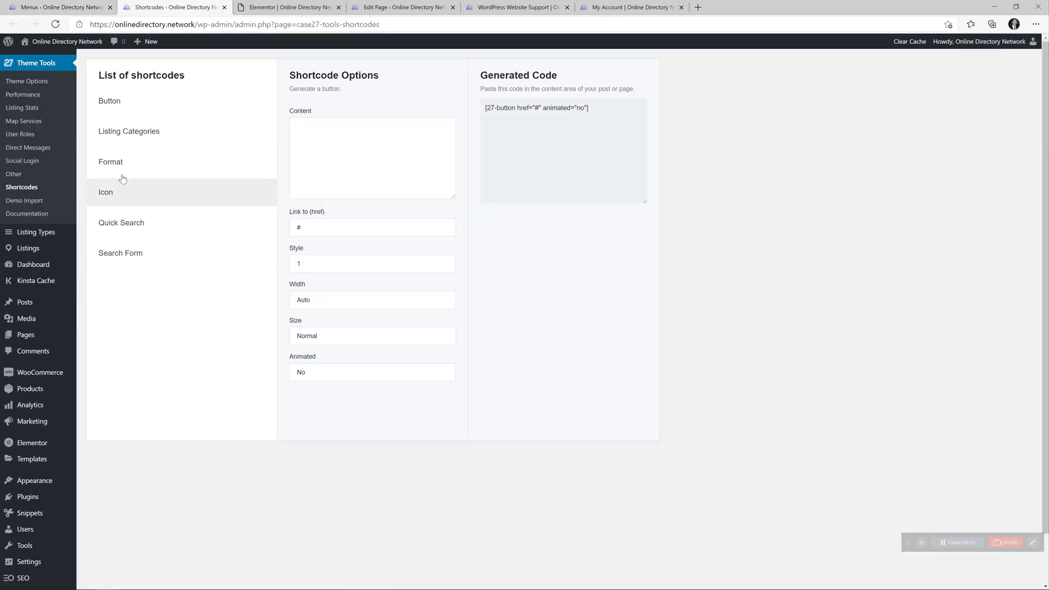
click(129, 194)
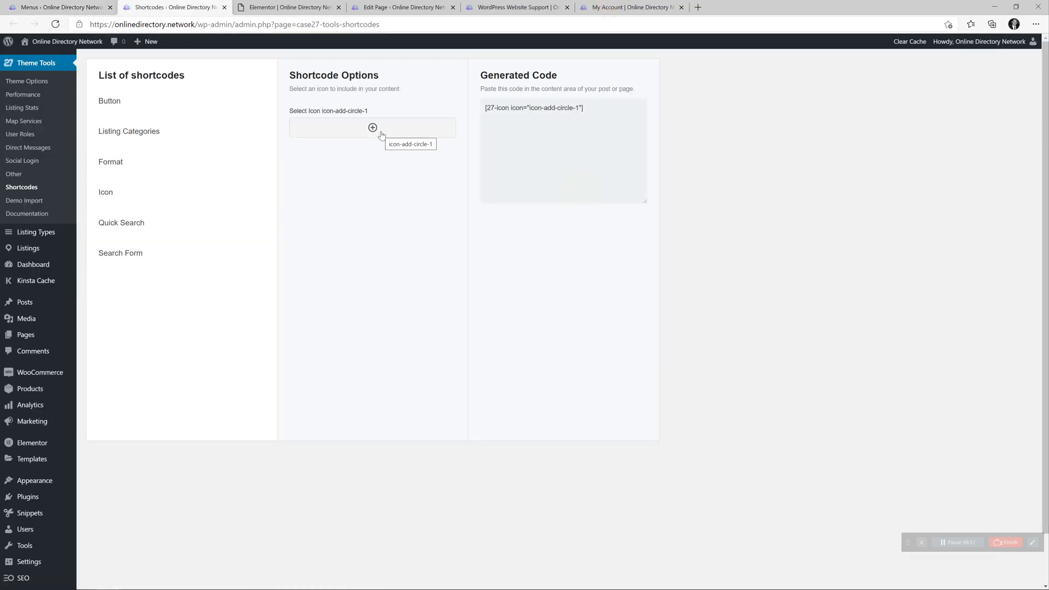
click(381, 135)
click(373, 166)
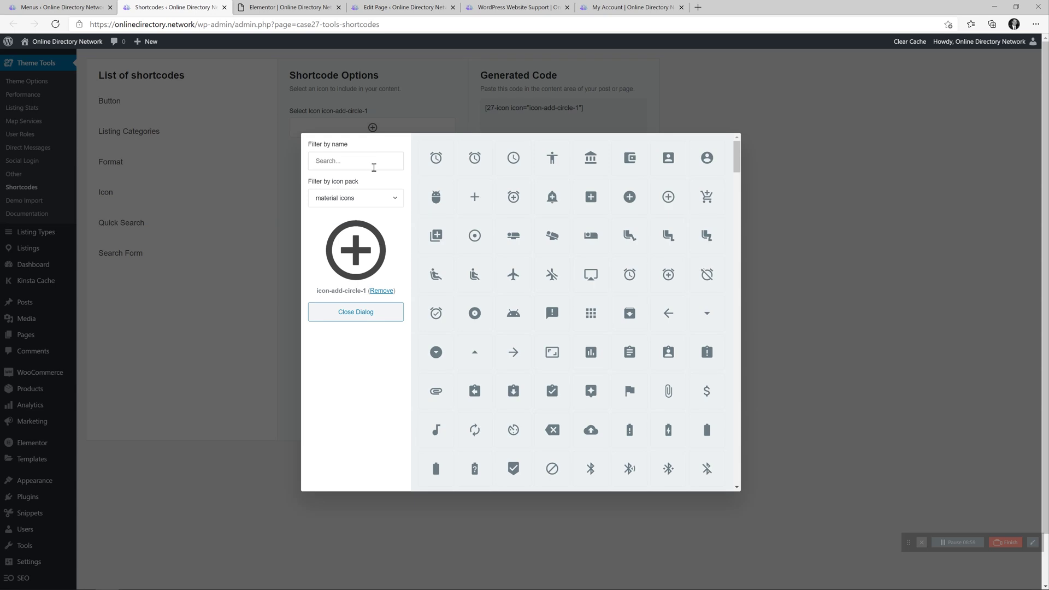
text(stre)
click(469, 163)
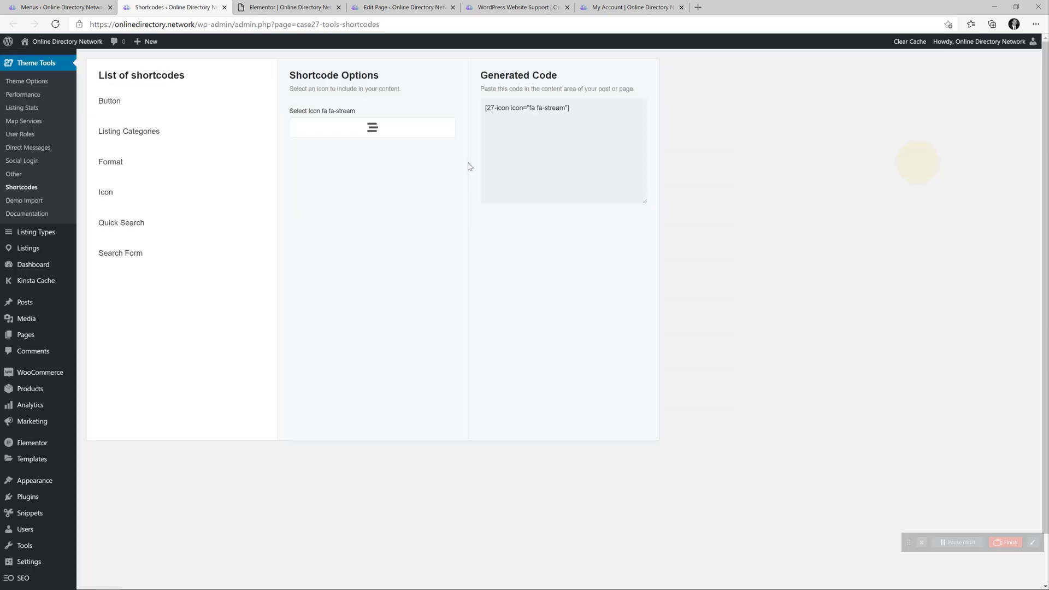
click(567, 134)
key(ctrl+c)
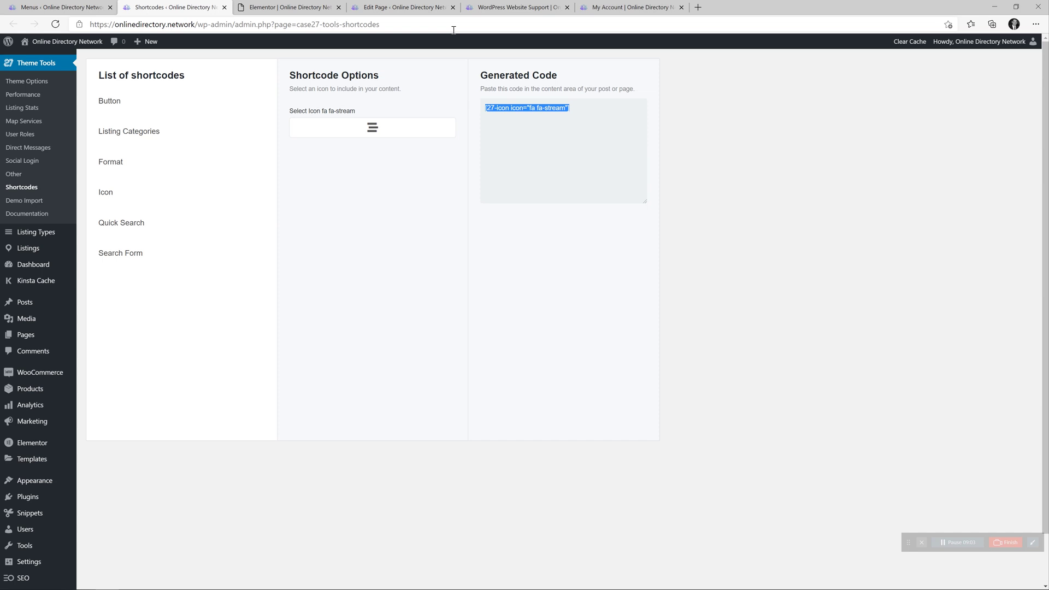
- Replace the Site Menu label's icon shortcode with the pasted fa fa-stream one, leaving the #megapopup URL
click(94, 6)
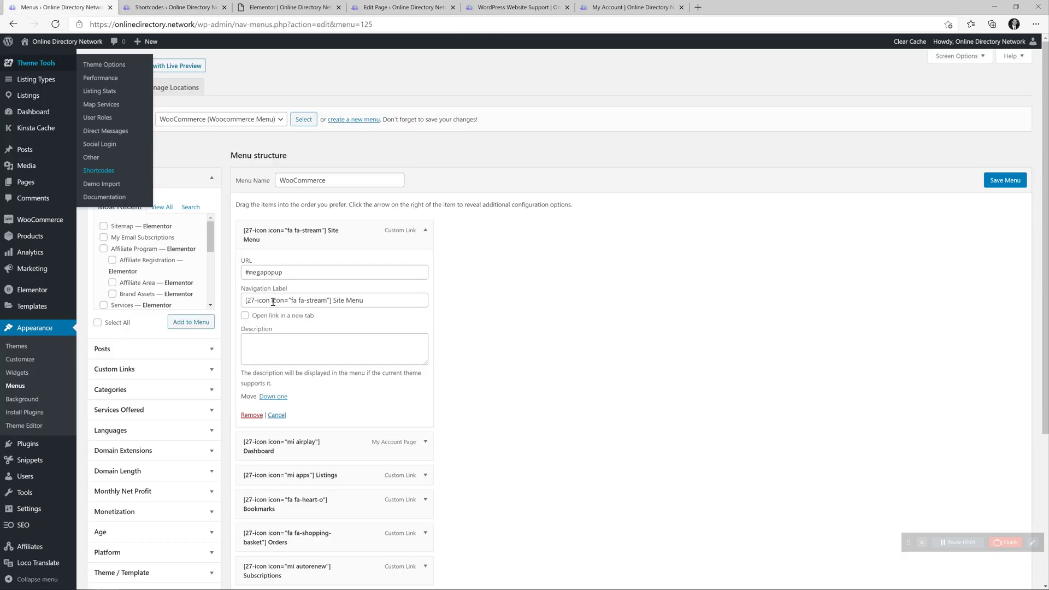
click(330, 300)
key(shift+Home)
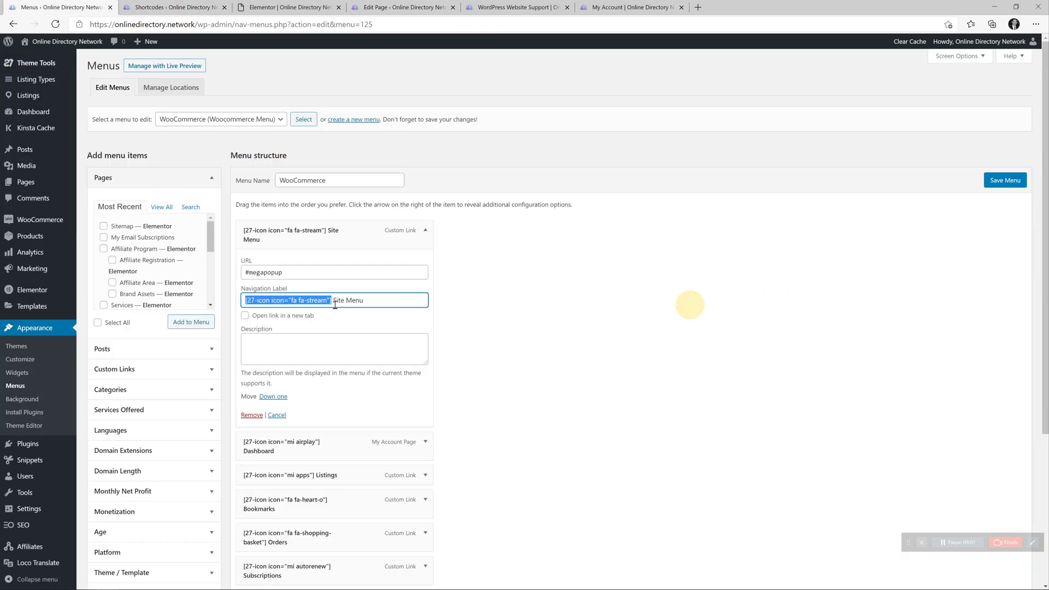
key(ctrl+v)
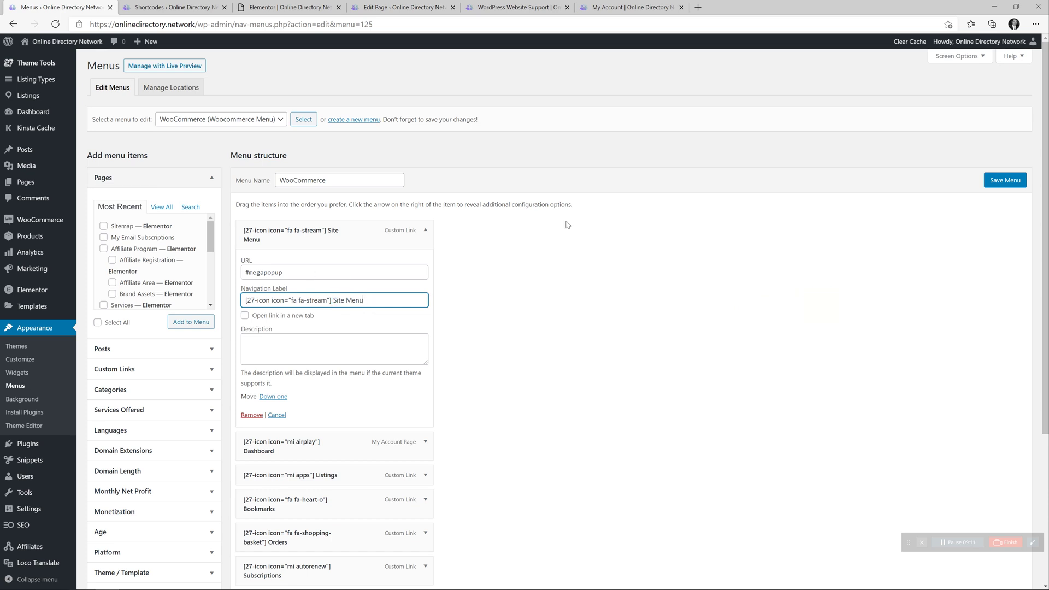
drag(295, 274, 241, 273)
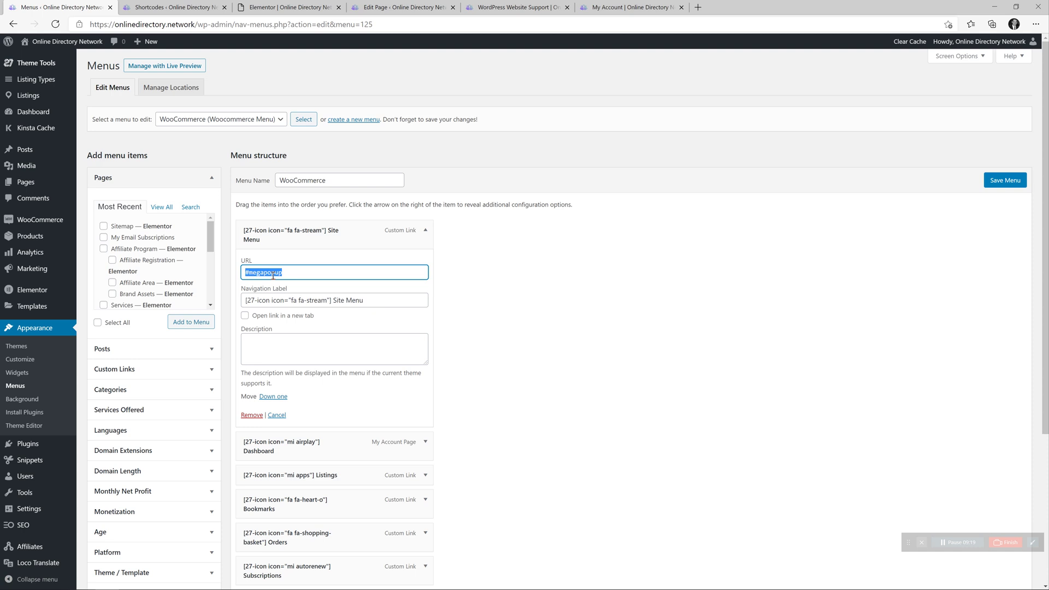
- Confirm the popup's Open By Selector targets #megapopup, then return to the Menus screen
click(256, 7)
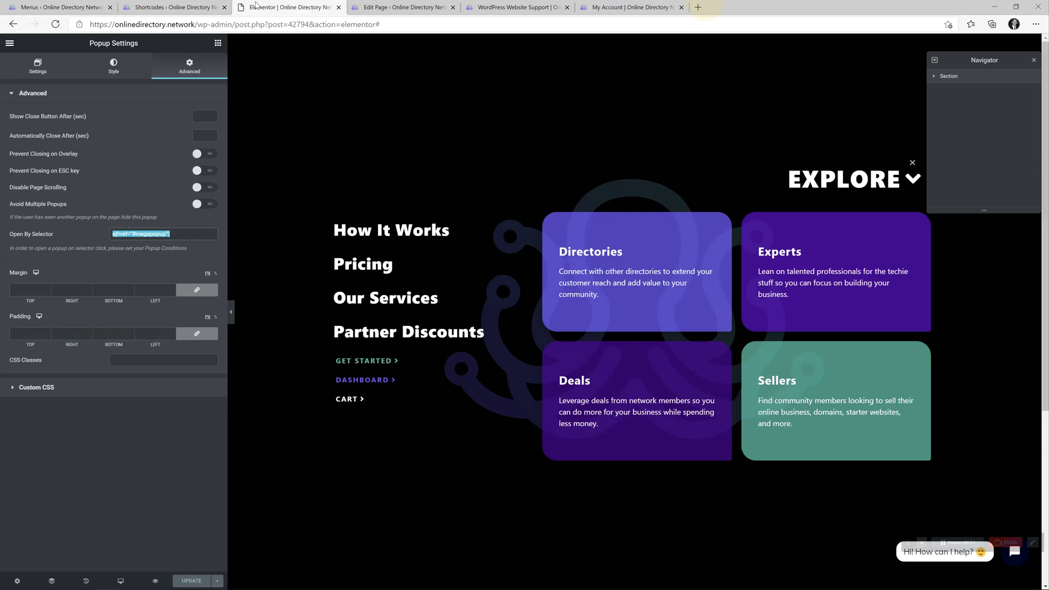
click(132, 233)
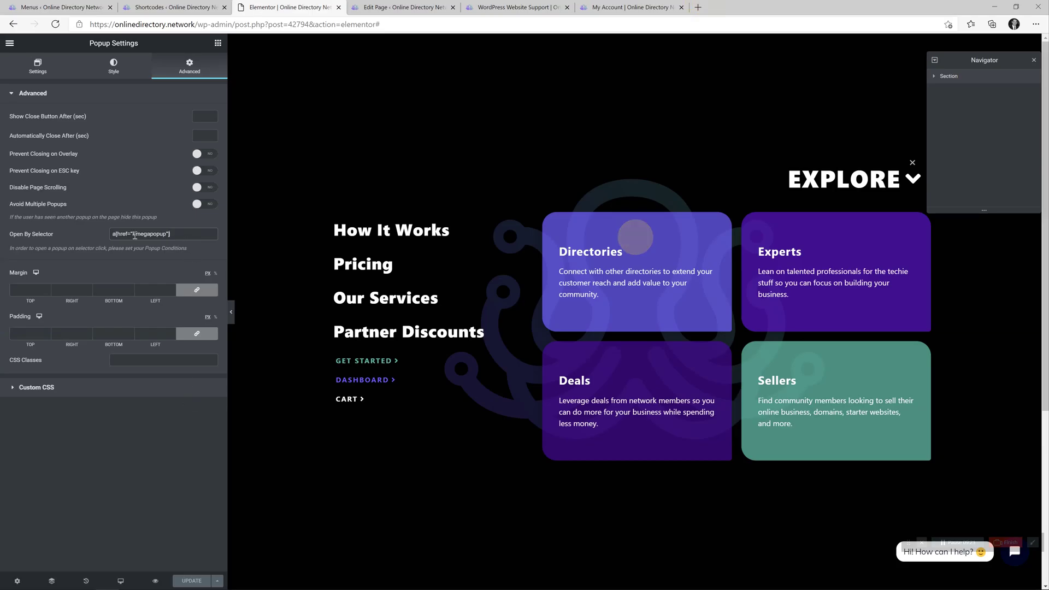
drag(133, 233, 168, 234)
key(ctrl+c)
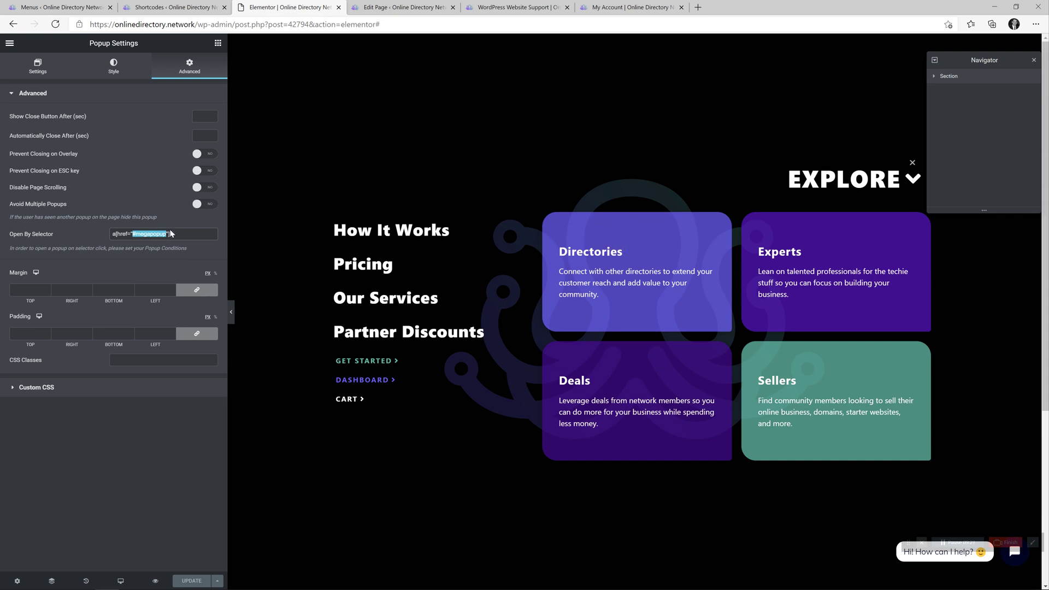
click(158, 7)
- Review the Menus Screen Options and the Site Menu's #megapopup URL, then close the menu editor
click(66, 7)
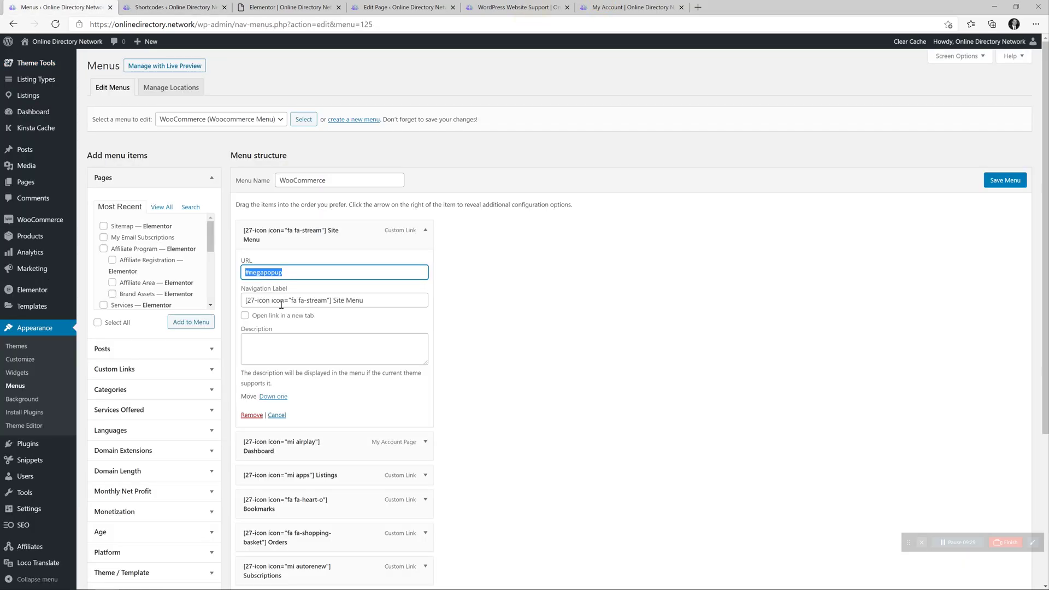
key(ctrl+v)
click(957, 57)
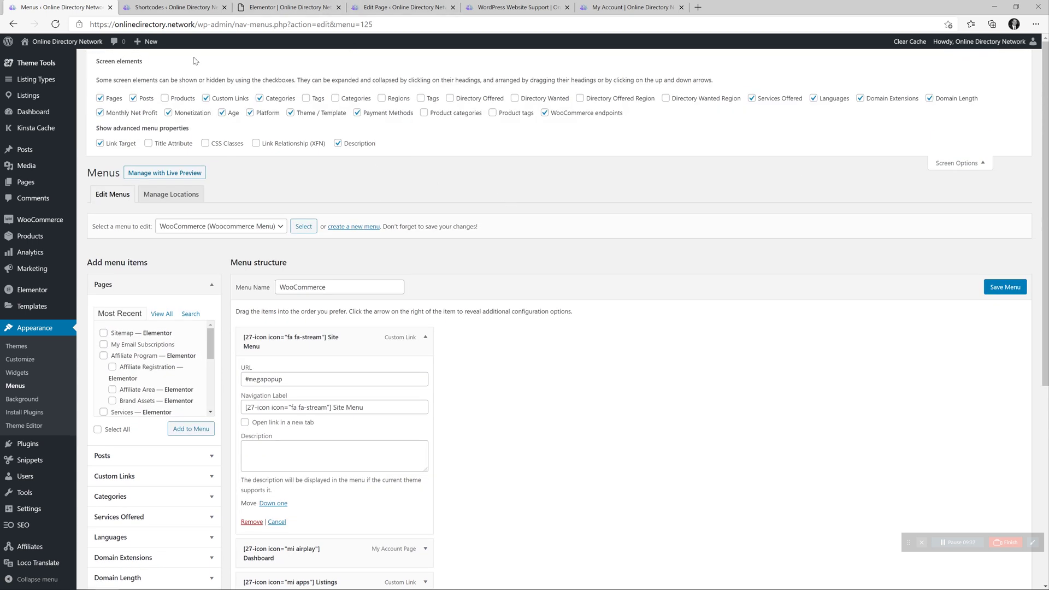
triple_click(305, 384)
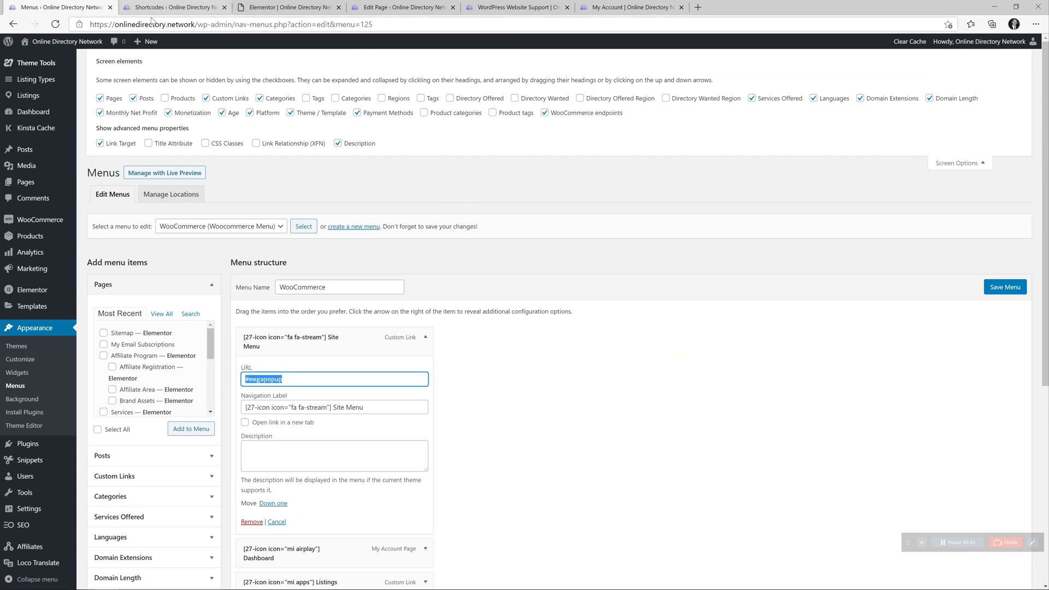
click(110, 7)
- Close the shortcode generator, Elementor popup editor and support product tabs, and open the Pages list
click(110, 7)
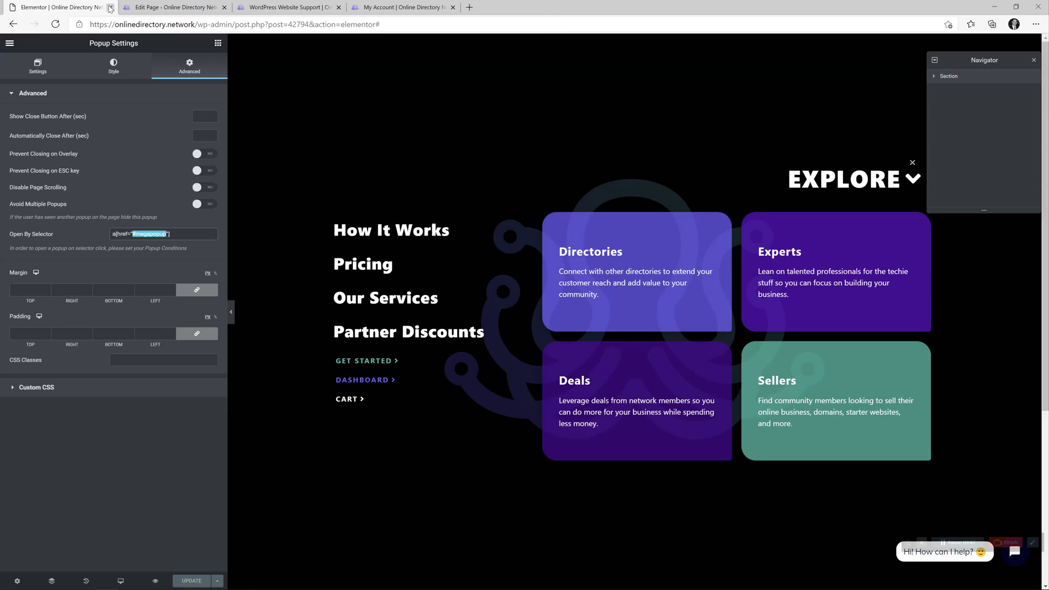
click(110, 7)
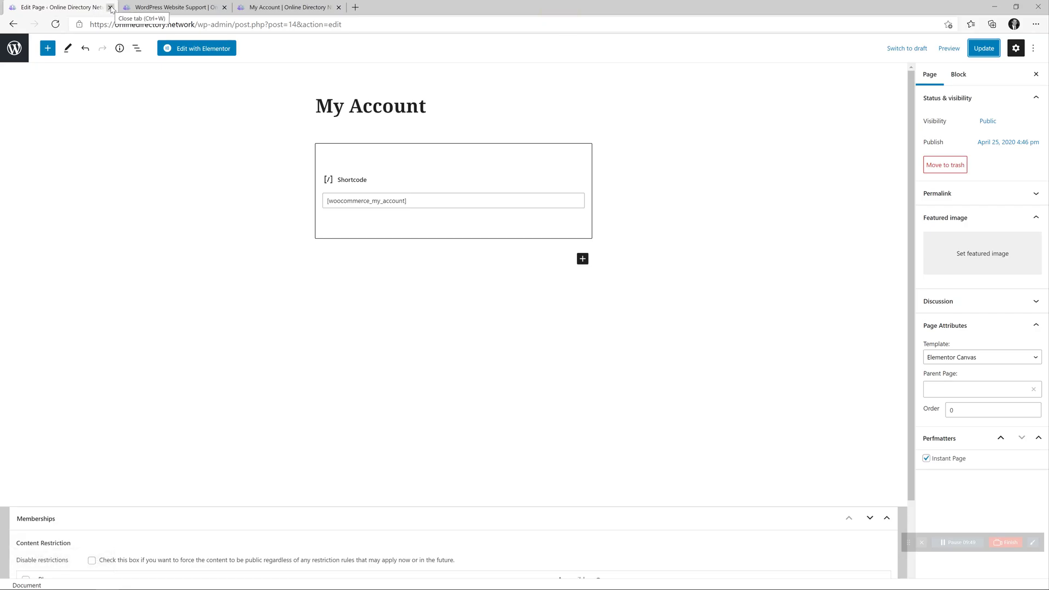
click(14, 48)
click(175, 7)
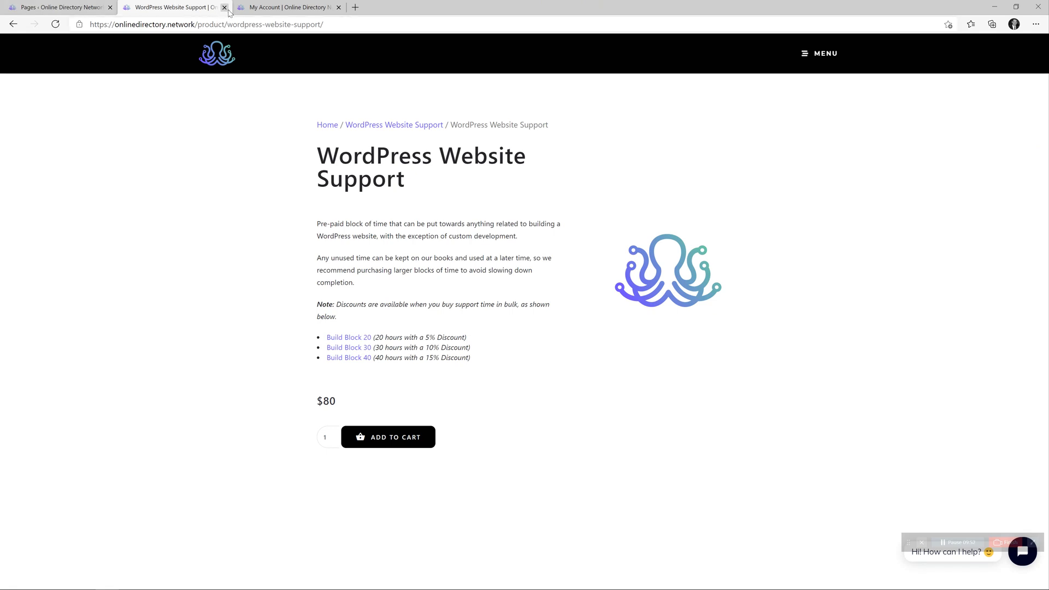
click(224, 7)
- On the My Account dashboard, select #megapopup at the end of the address
click(57, 8)
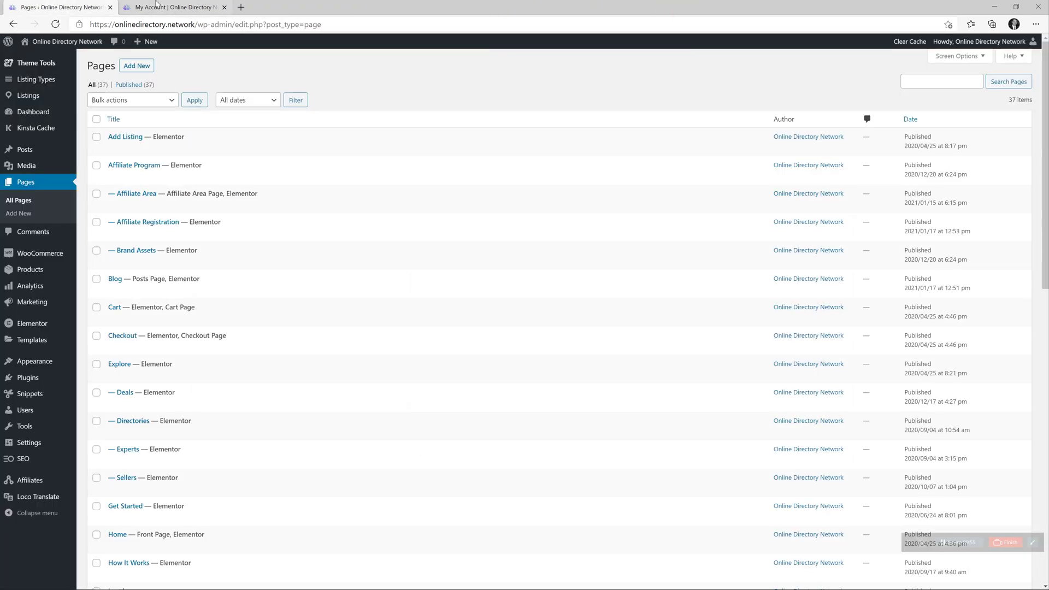
click(156, 4)
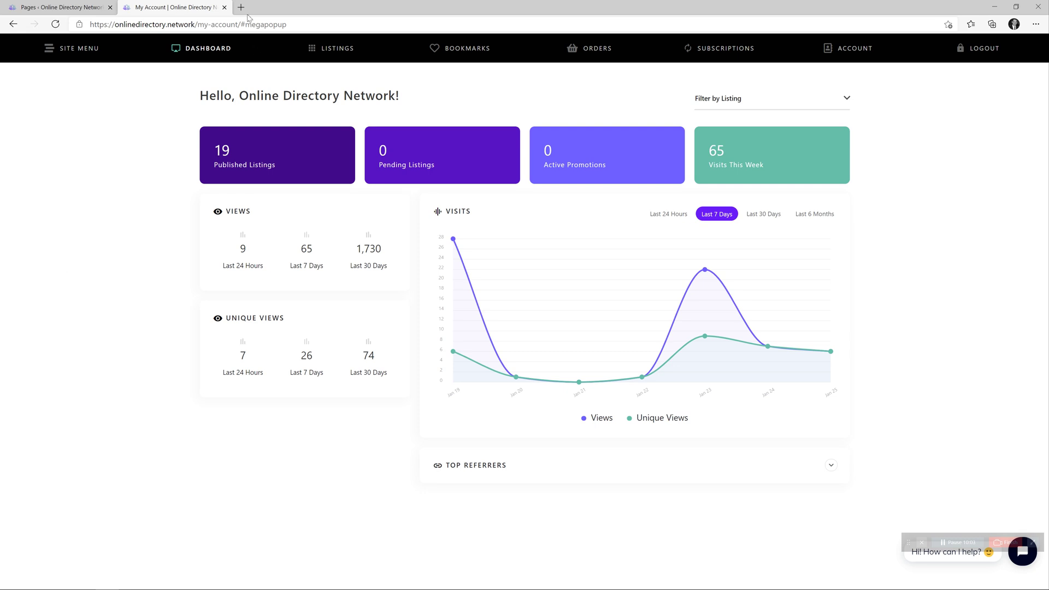
drag(241, 24, 447, 18)
key(BackSpace)
key(Return)
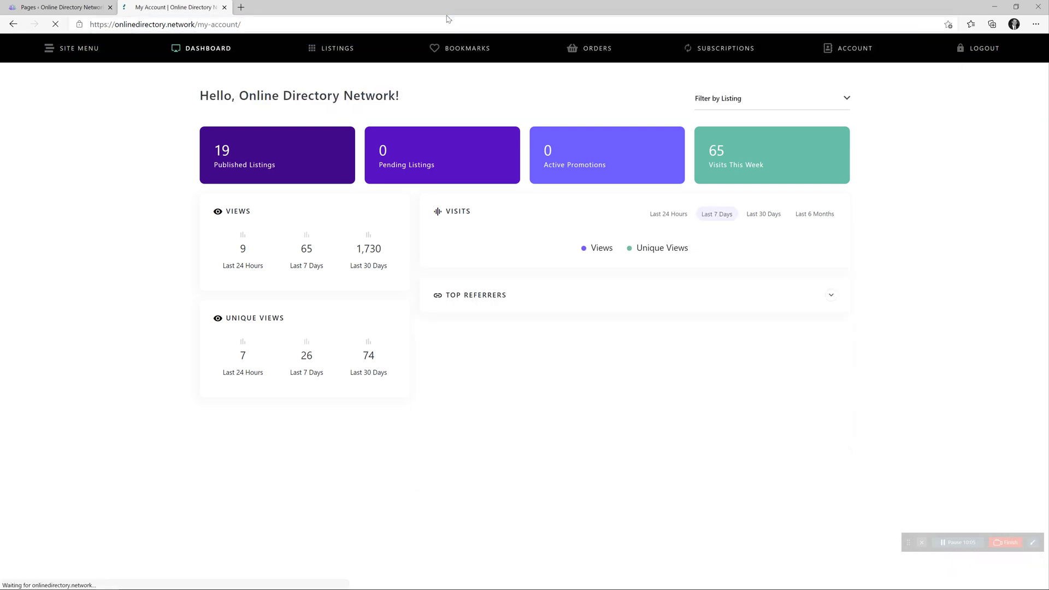
click(80, 56)
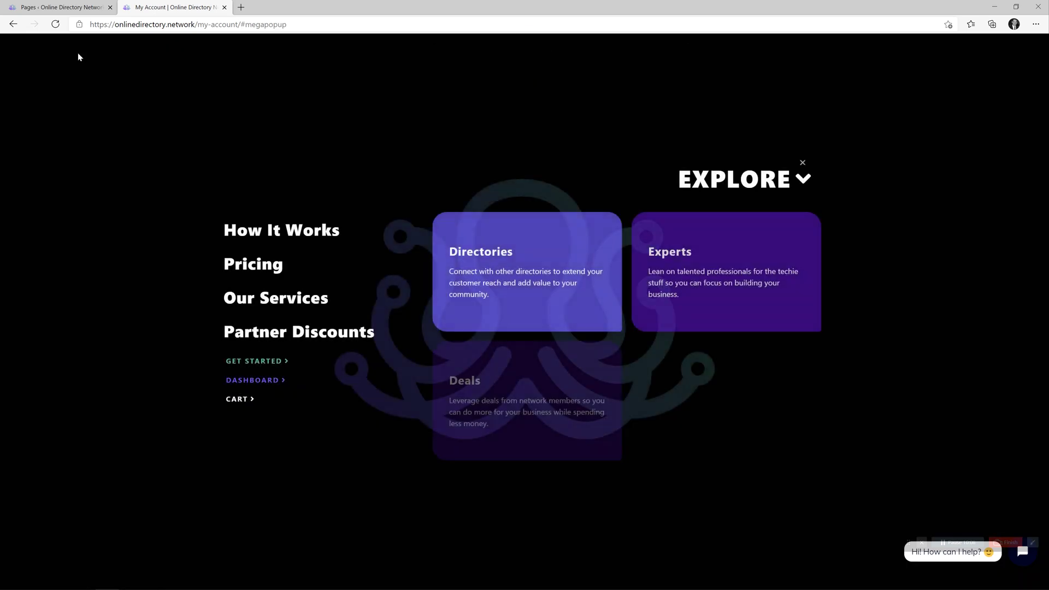
click(283, 24)
drag(284, 24, 243, 24)
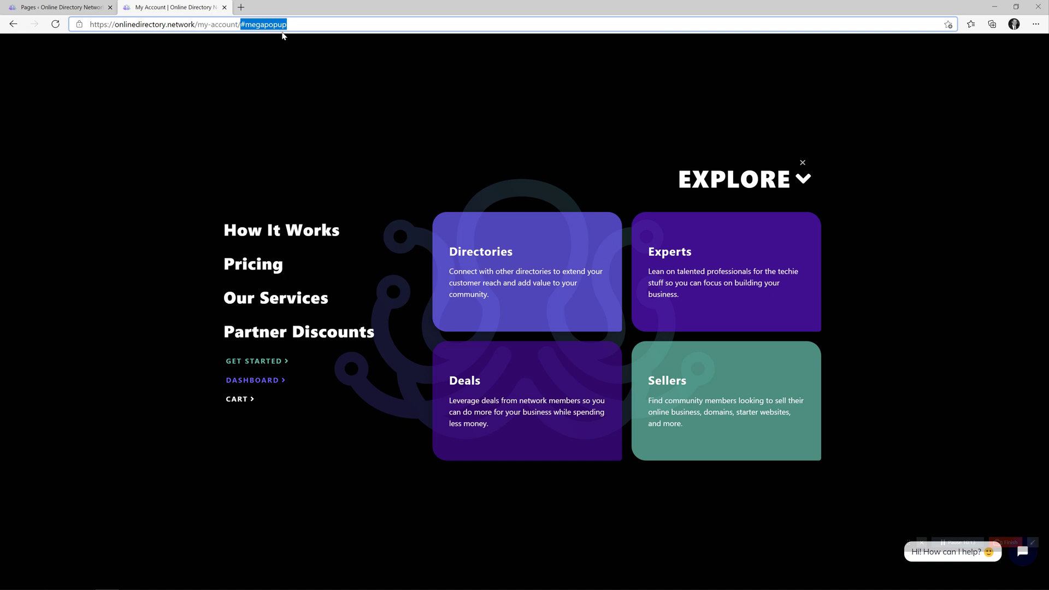
key(End)
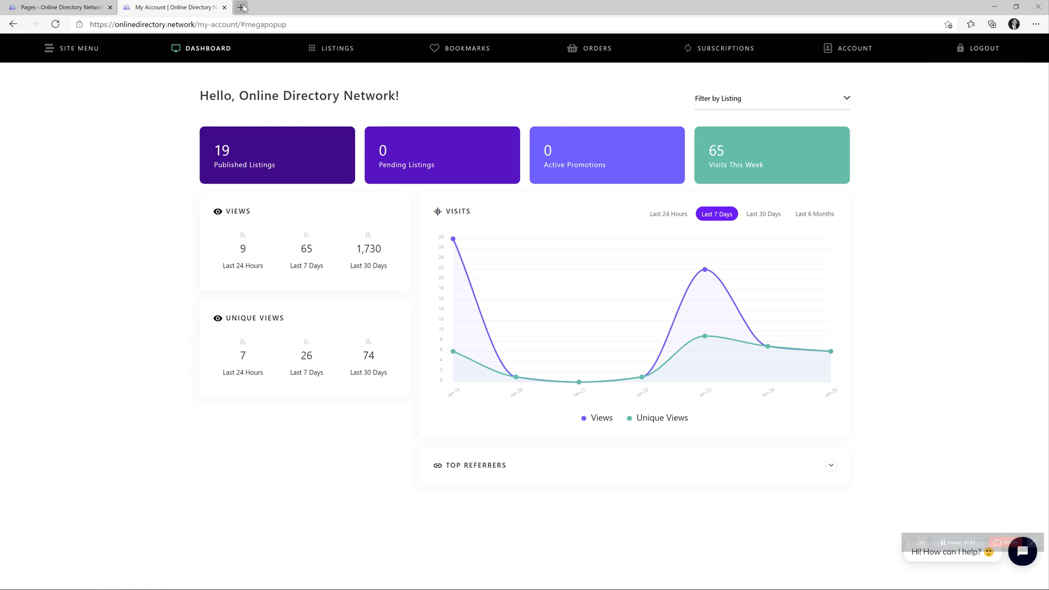
click(60, 7)
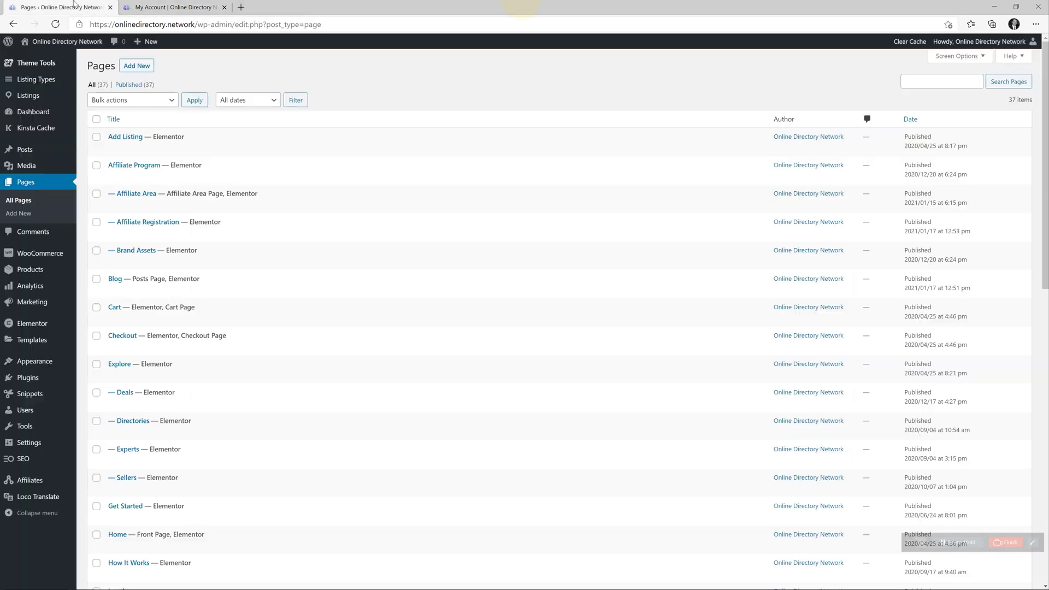
click(30, 395)
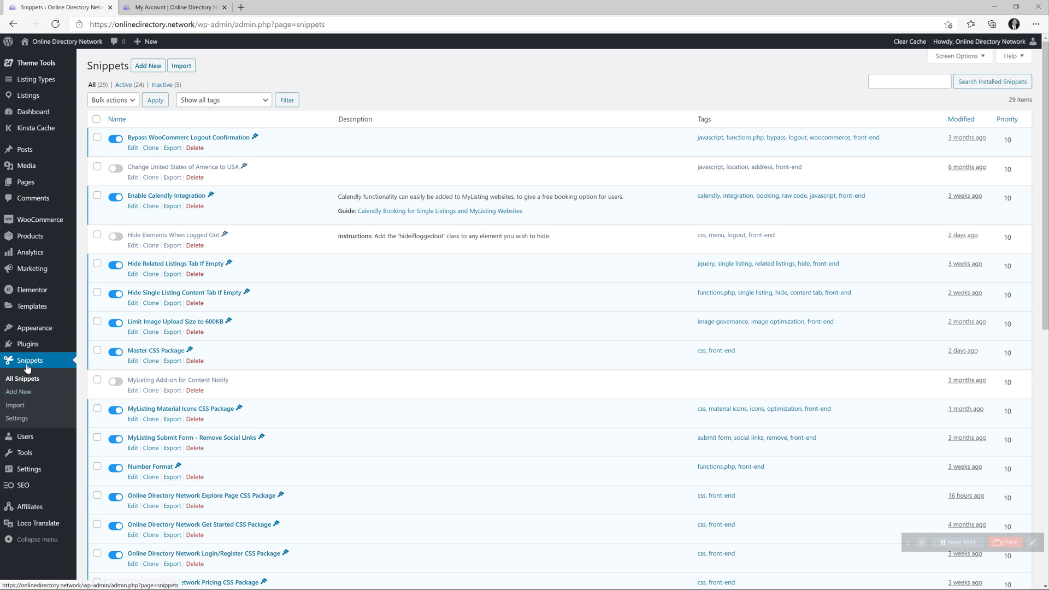
scroll(164, 376, down, 2)
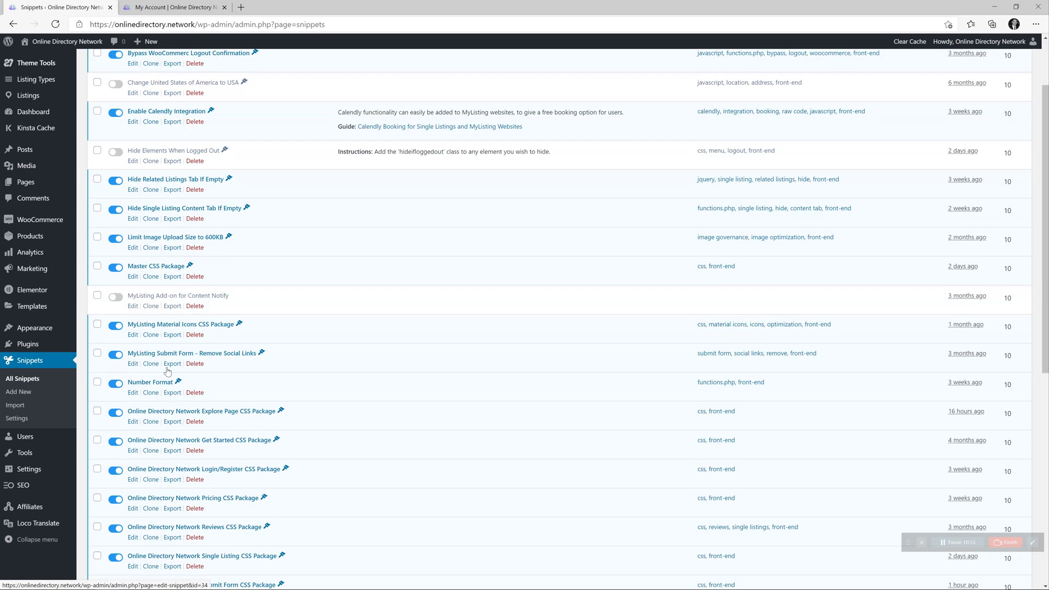
scroll(171, 376, up, 2)
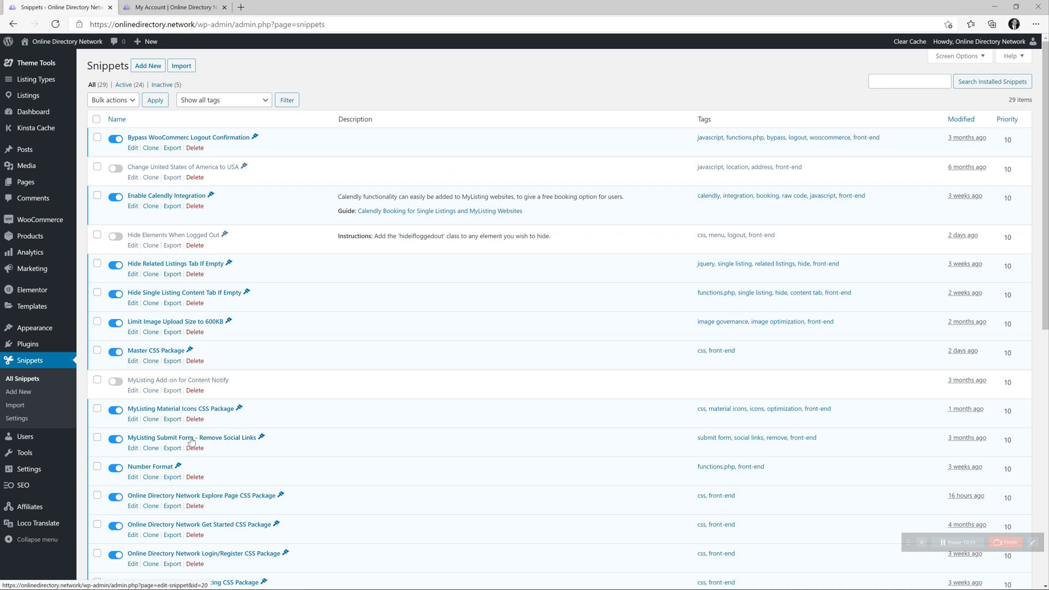
scroll(191, 442, down, 5)
scroll(191, 441, up, 6)
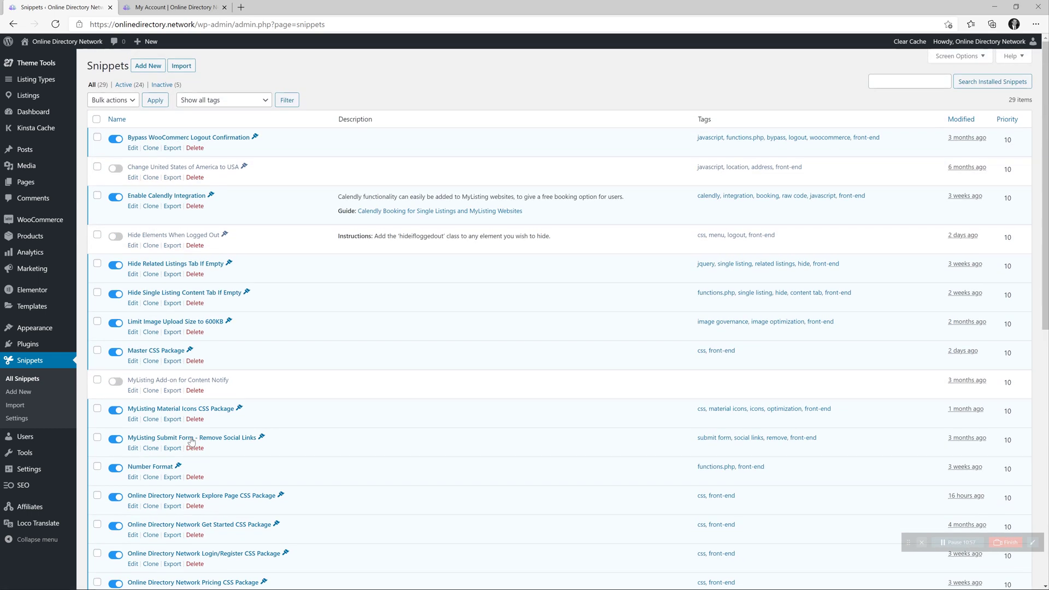
scroll(191, 442, down, 2)
scroll(191, 442, down, 1)
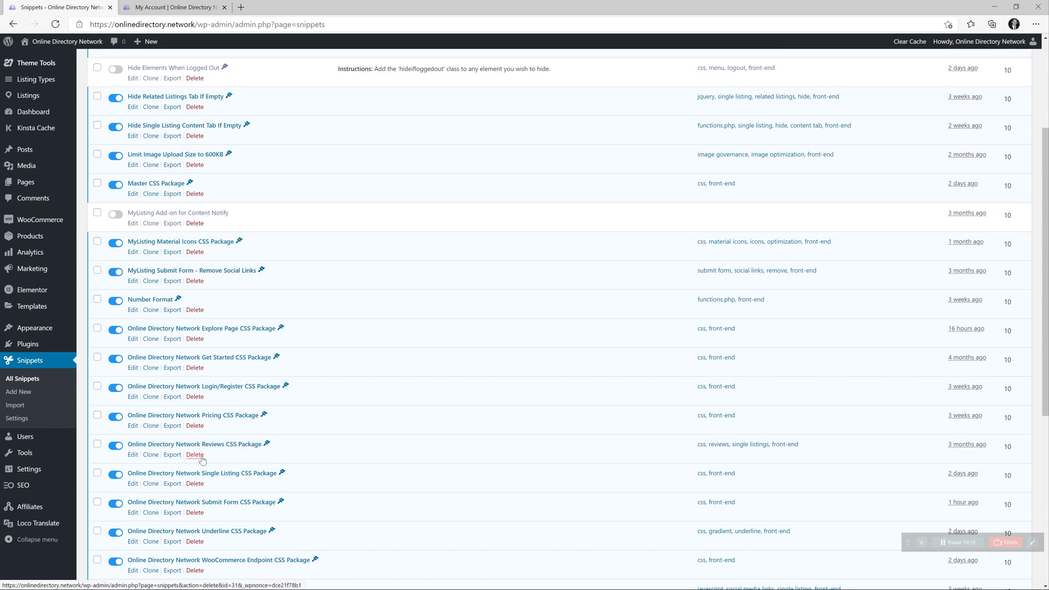
scroll(683, 202, up, 4)
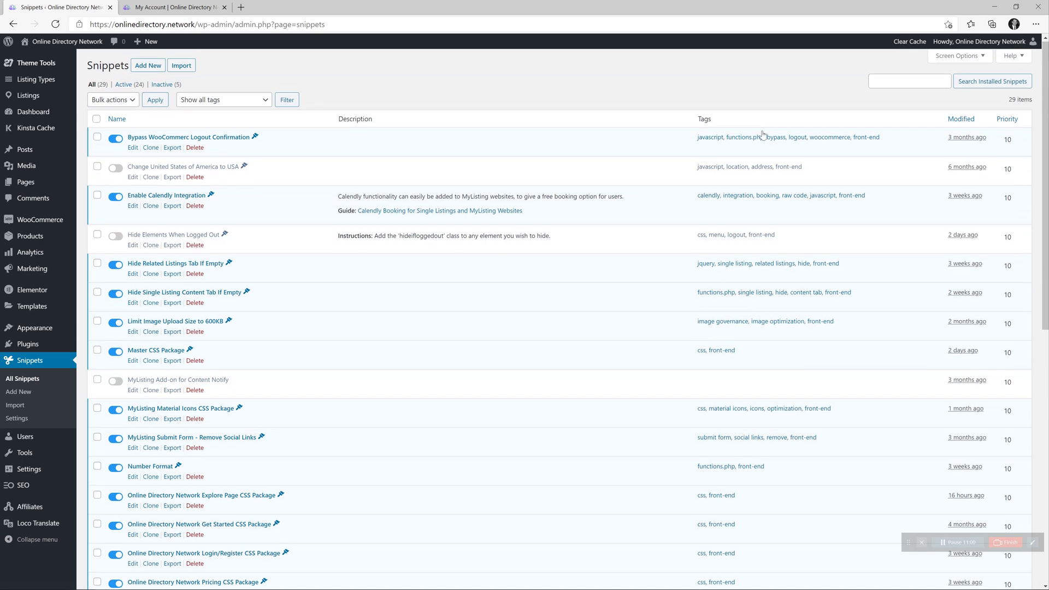
click(920, 80)
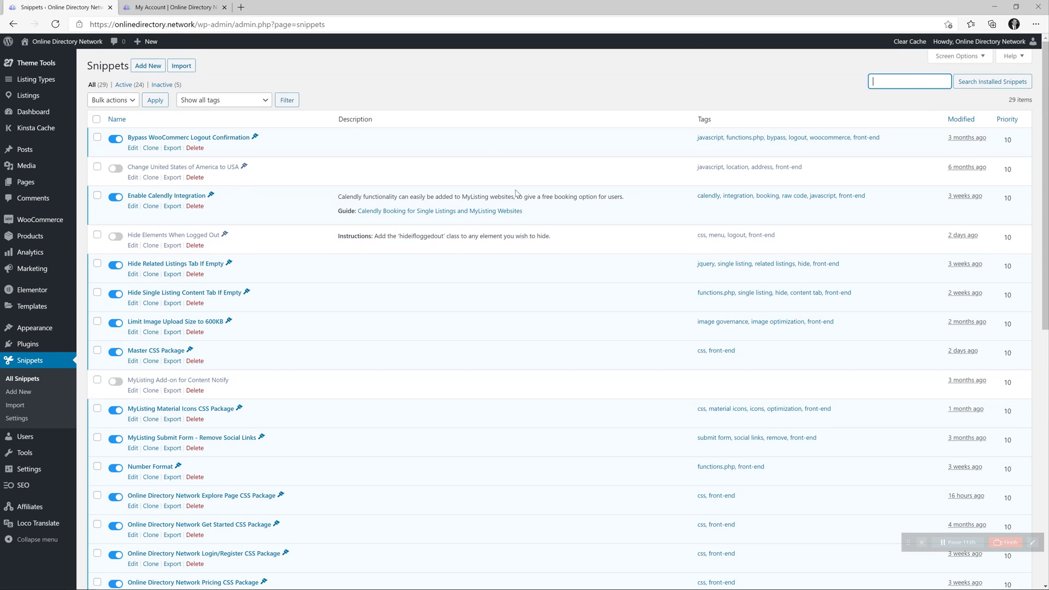
scroll(519, 197, down, 5)
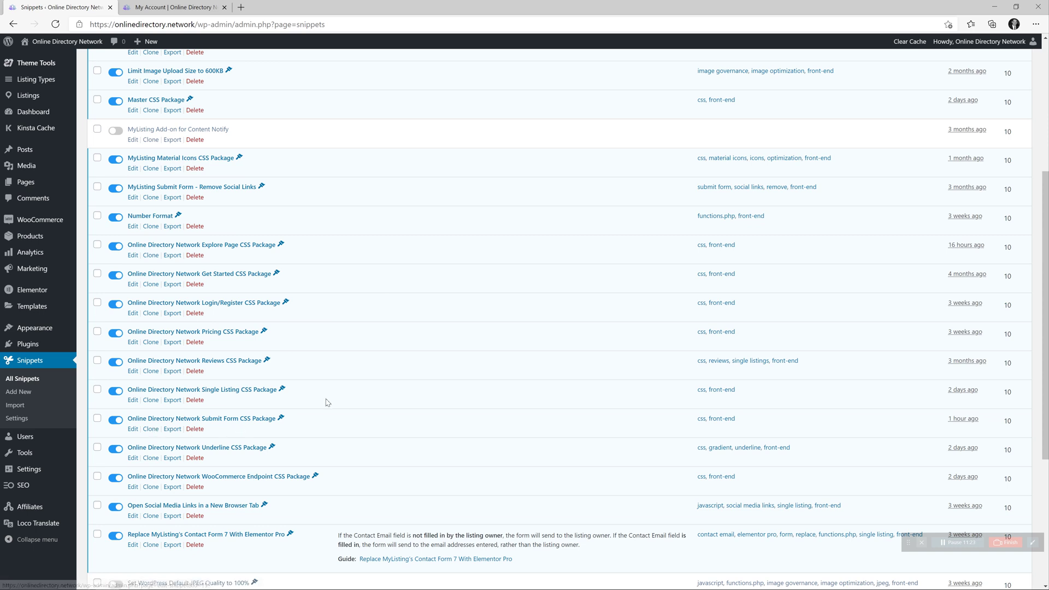
scroll(327, 402, down, 2)
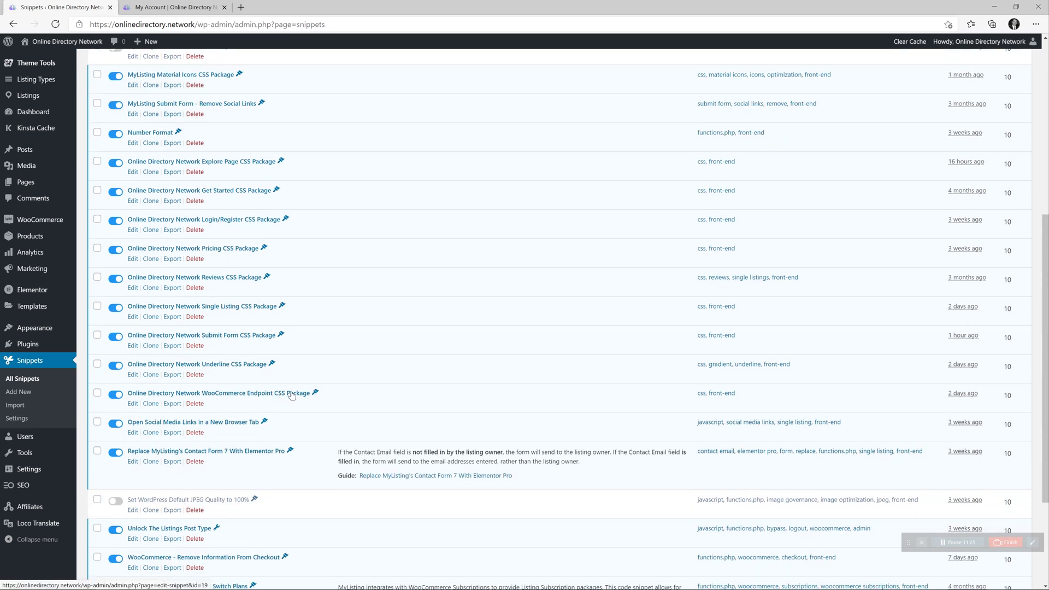
- Open the WooCommerce Endpoint CSS Package snippet and browse its account navigation CSS rules
click(133, 403)
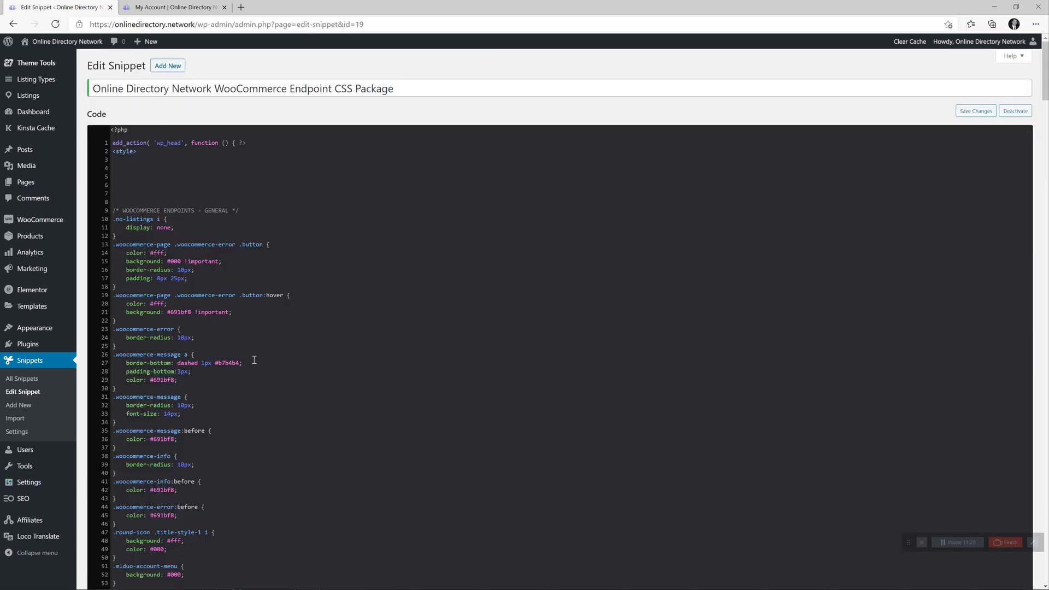
scroll(258, 404, down, 10)
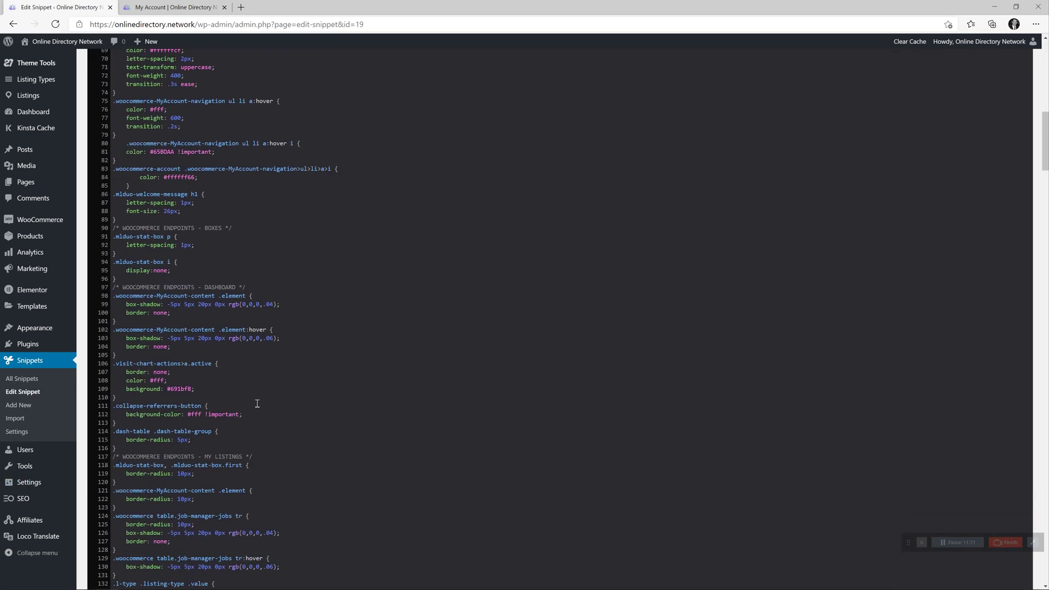
scroll(258, 403, up, 10)
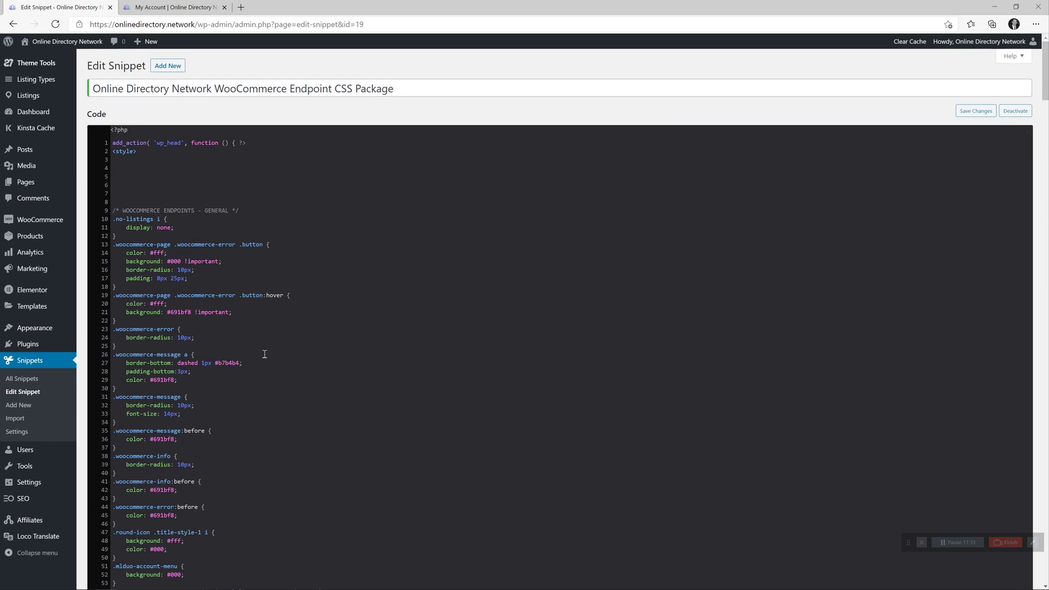
scroll(264, 354, down, 4)
scroll(264, 354, down, 3)
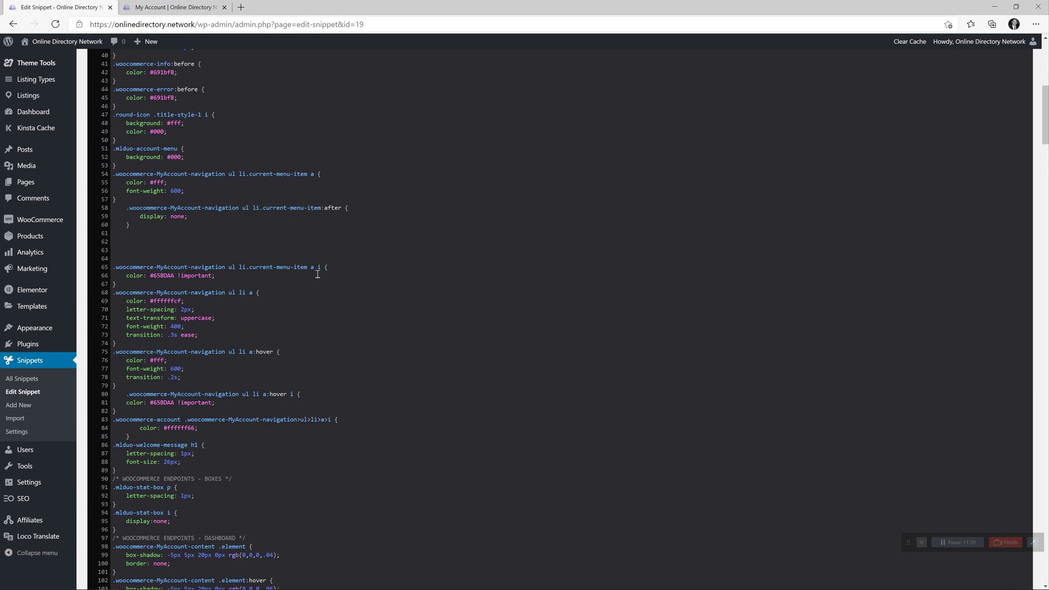
click(264, 316)
scroll(233, 420, down, 2)
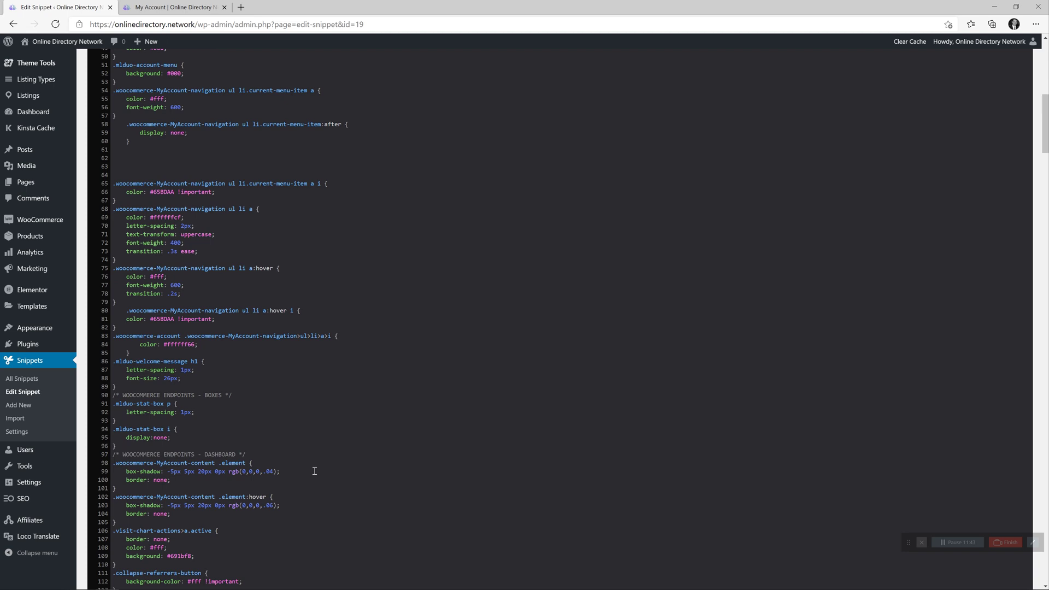
scroll(301, 464, down, 4)
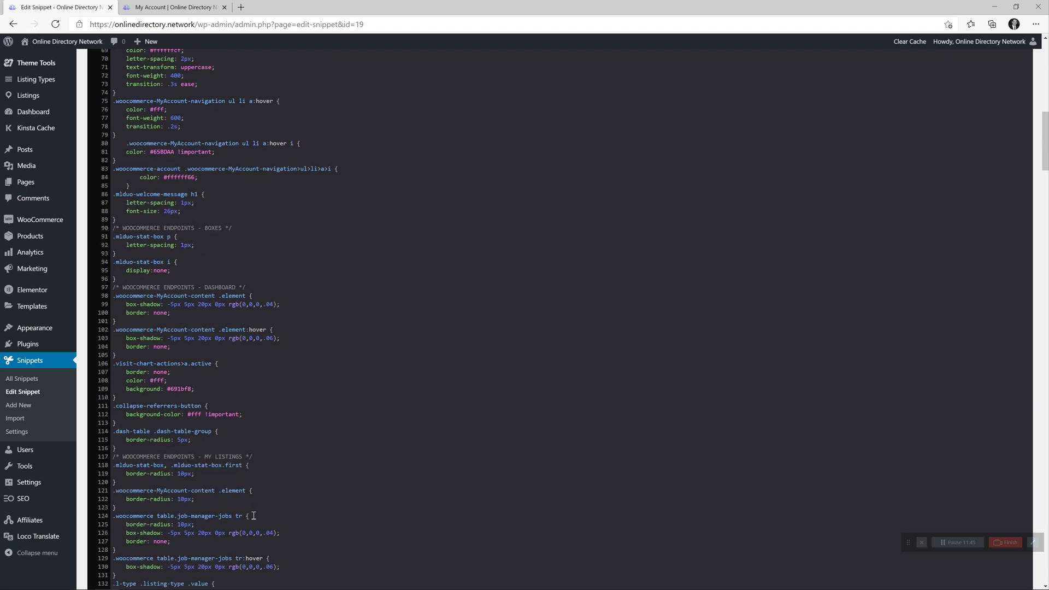
- Inspect the My Account Site Menu icon and check its #ffffff66 colour in the Styles pane
click(208, 7)
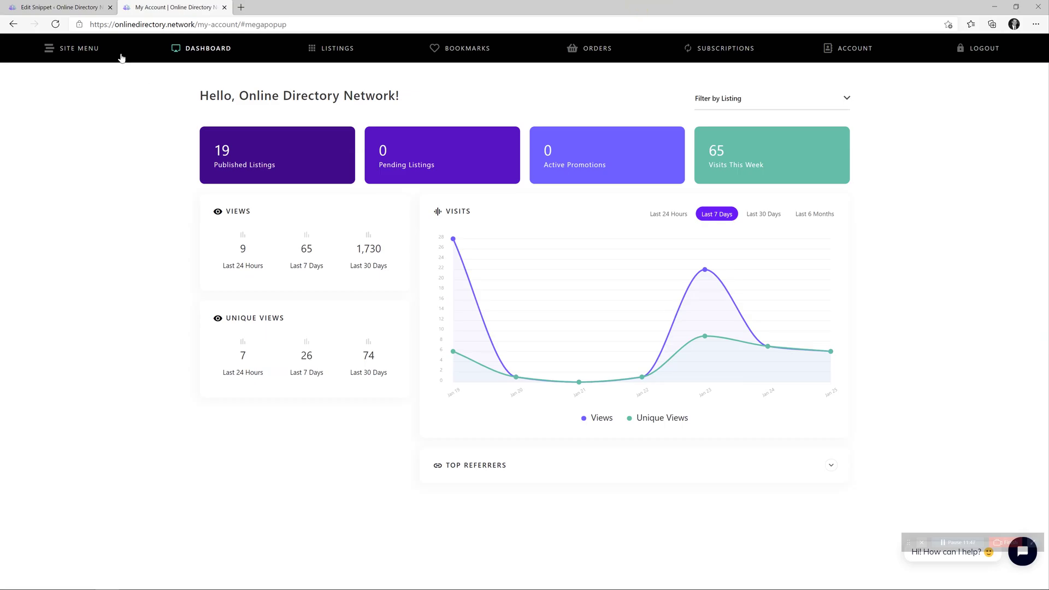
right_click(48, 50)
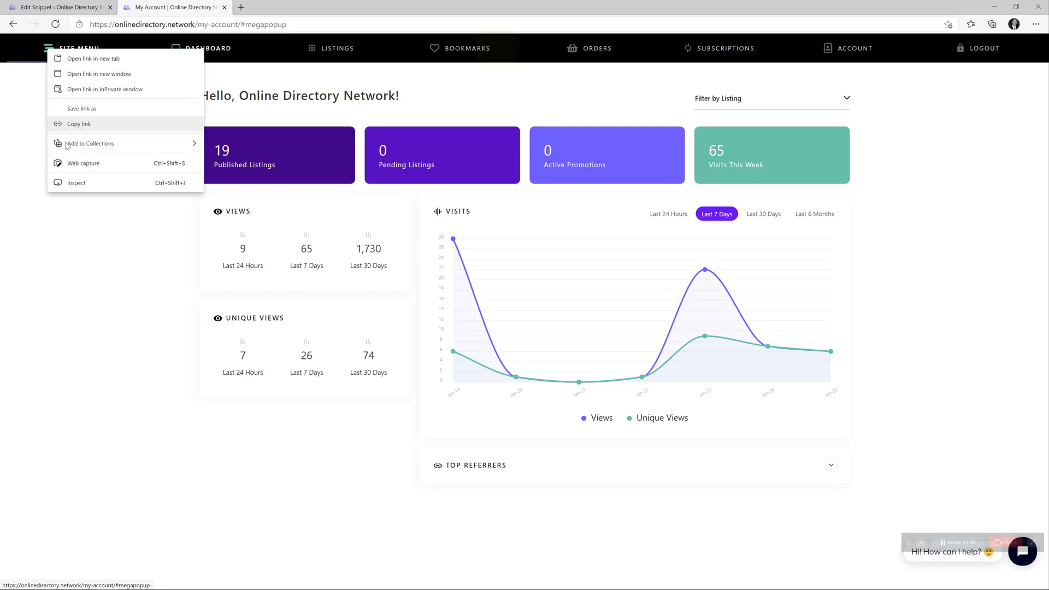
click(66, 181)
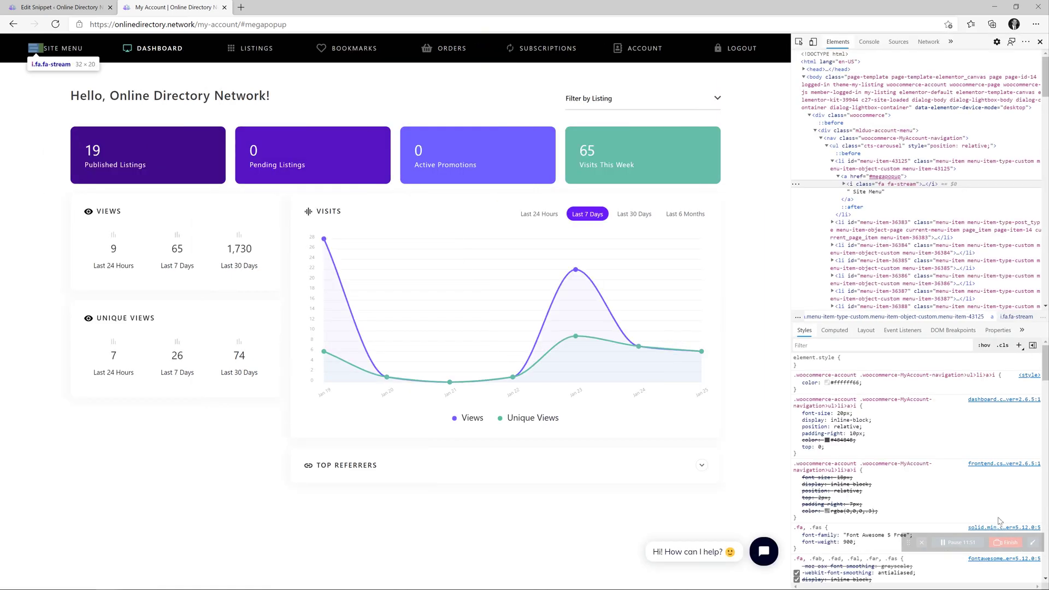
click(845, 383)
key(ctrl+c)
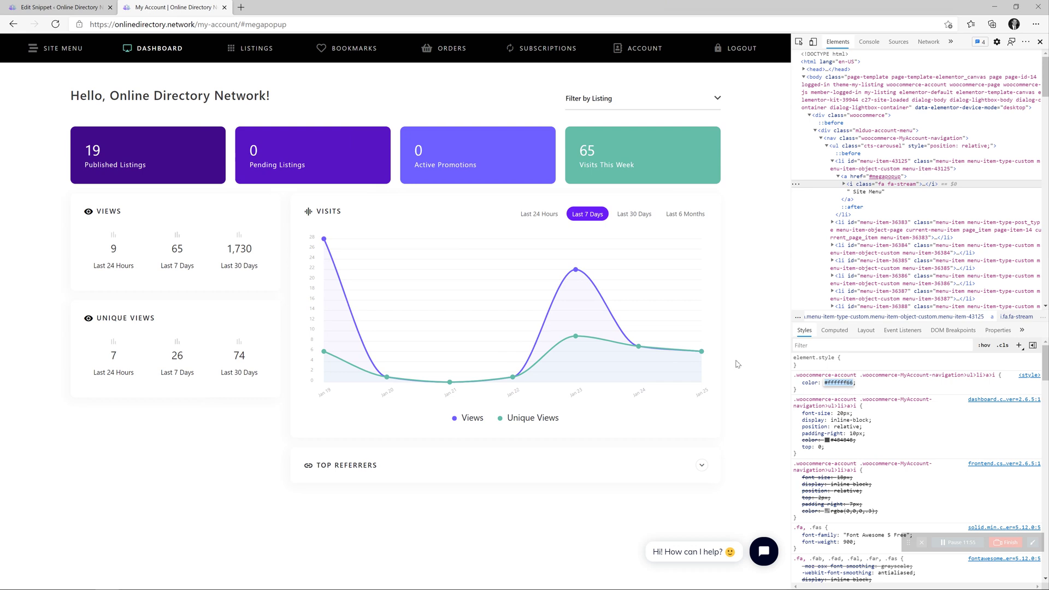
click(61, 7)
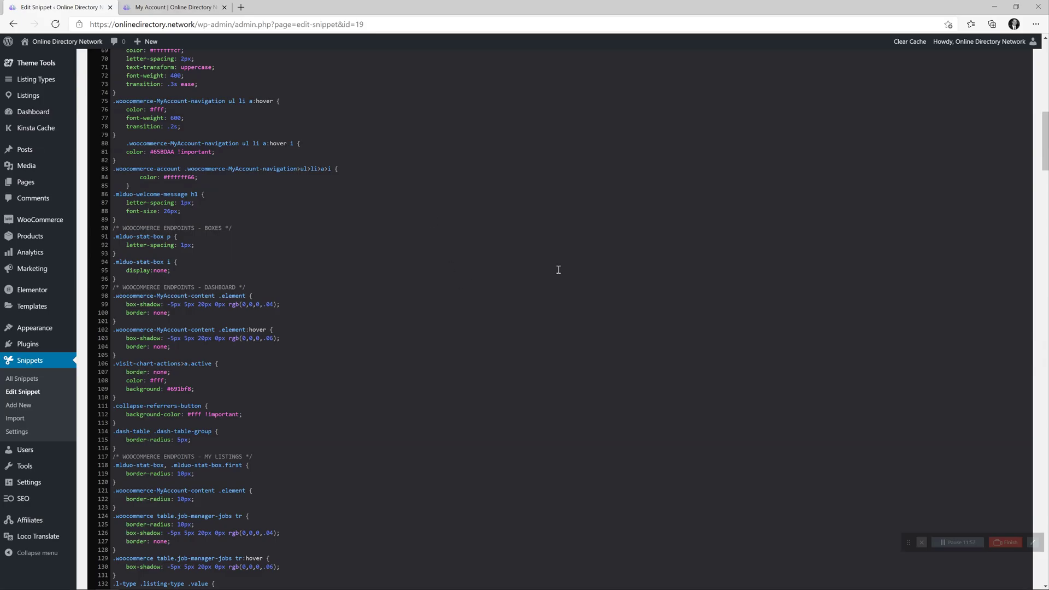
scroll(714, 367, up, 10)
- Search the snippet for #ffffff66 and select the navigation style rules on lines 65–87
click(760, 96)
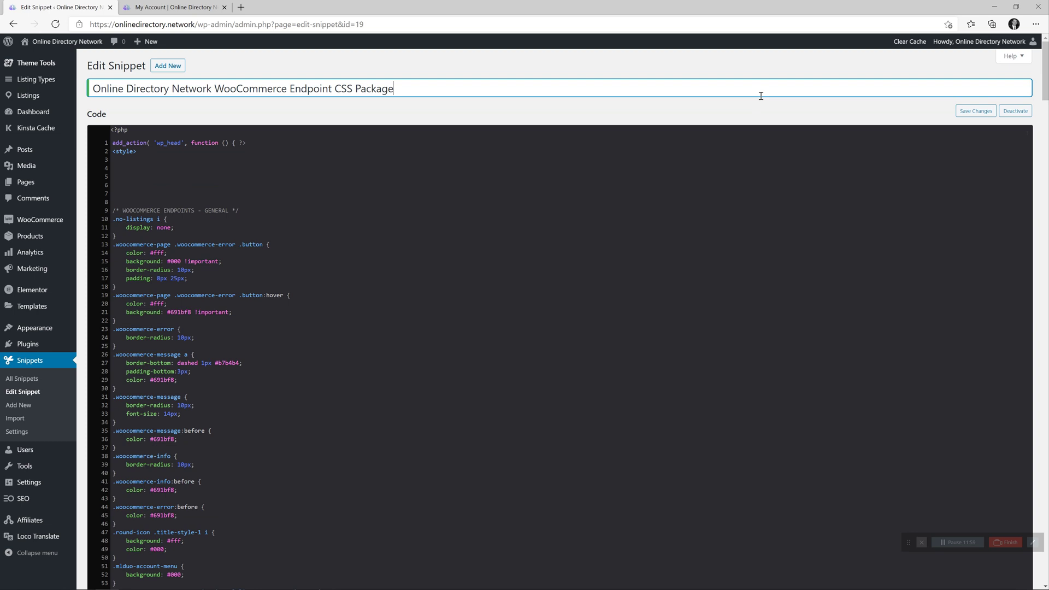
key(ctrl+f)
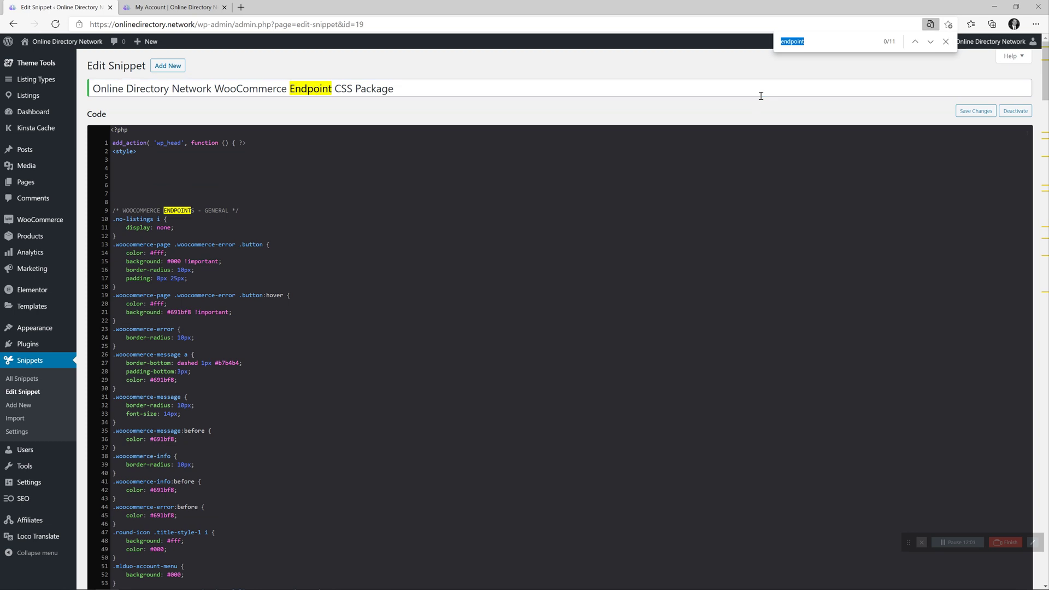
key(ctrl+v)
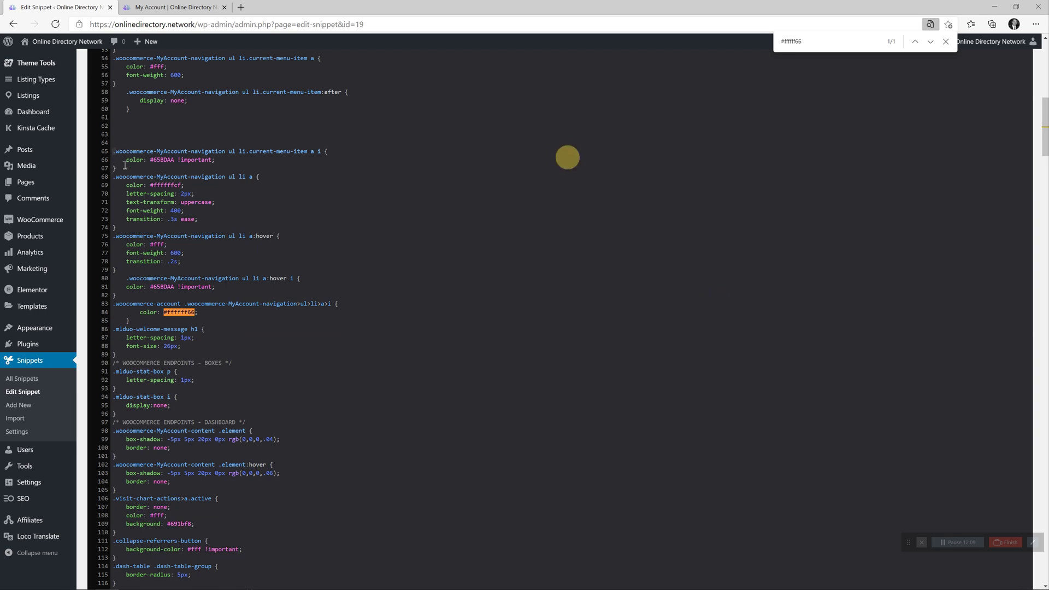
drag(112, 153, 238, 360)
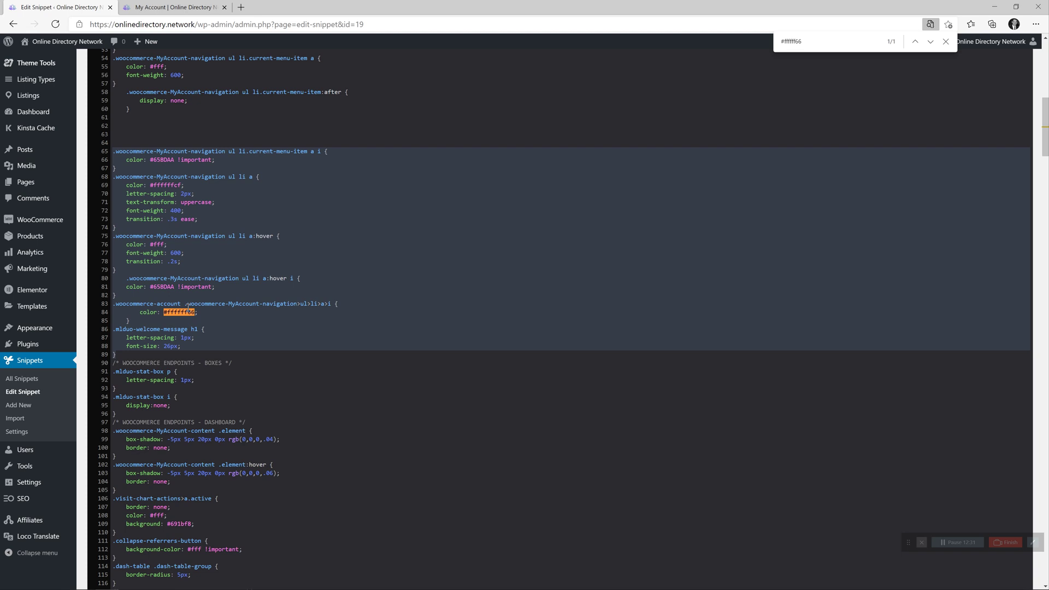
- Clear the code selection and search highlights, then return to the My Account dashboard
click(235, 247)
click(162, 288)
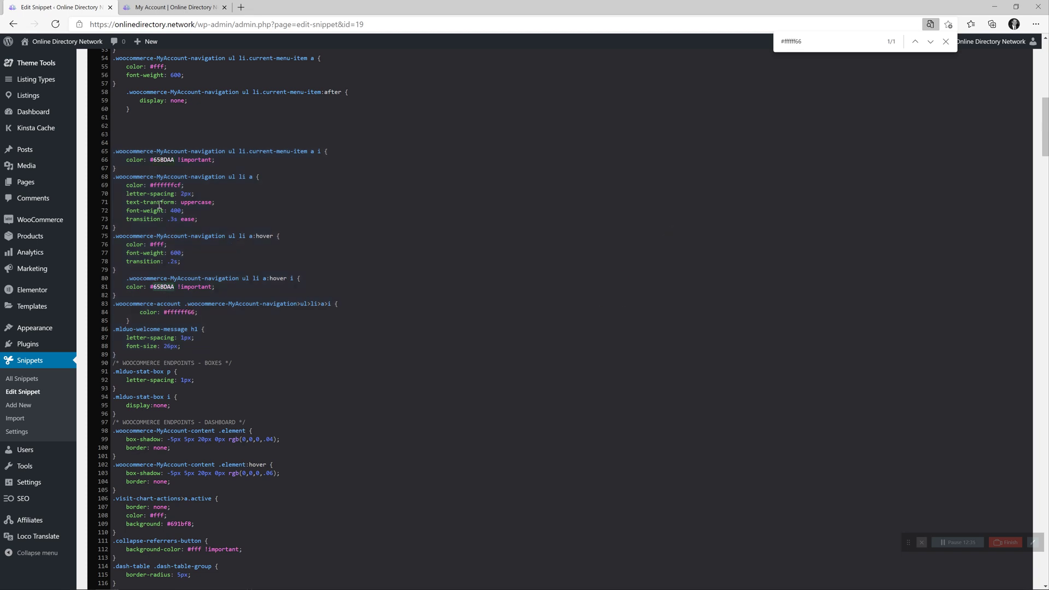
click(609, 159)
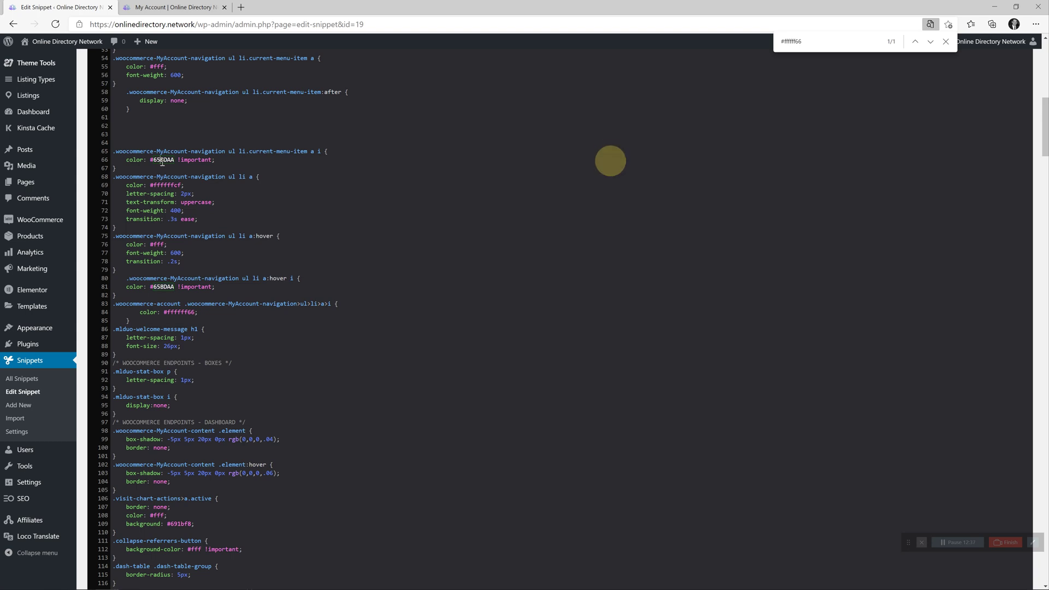
click(158, 7)
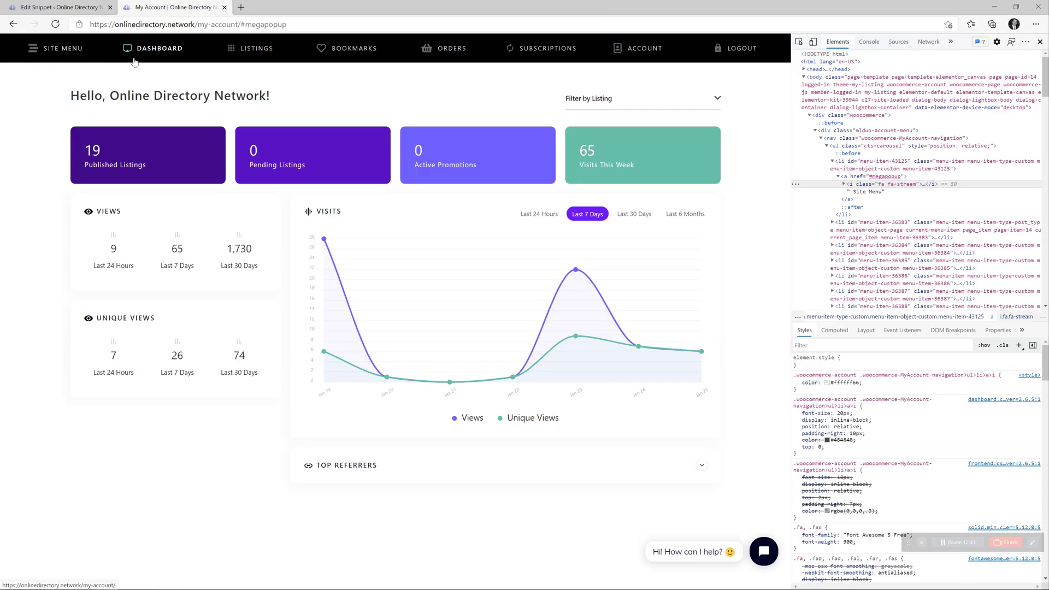
- Select the 'transition: .2s;' declaration on line 78, then close DevTools on My Account
key(ctrl+f)
click(63, 6)
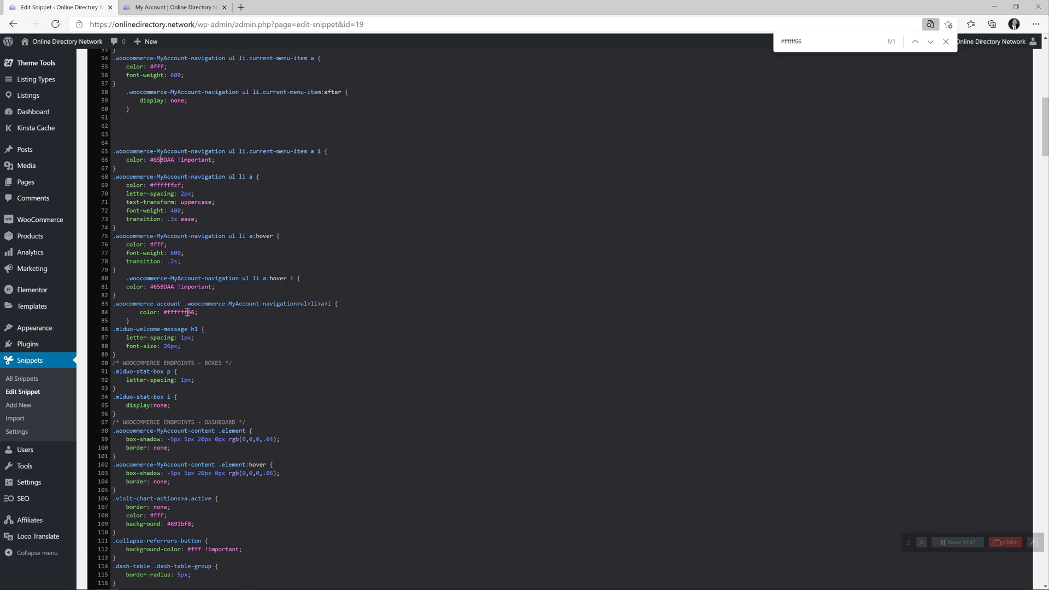
click(637, 257)
key(shift+Home)
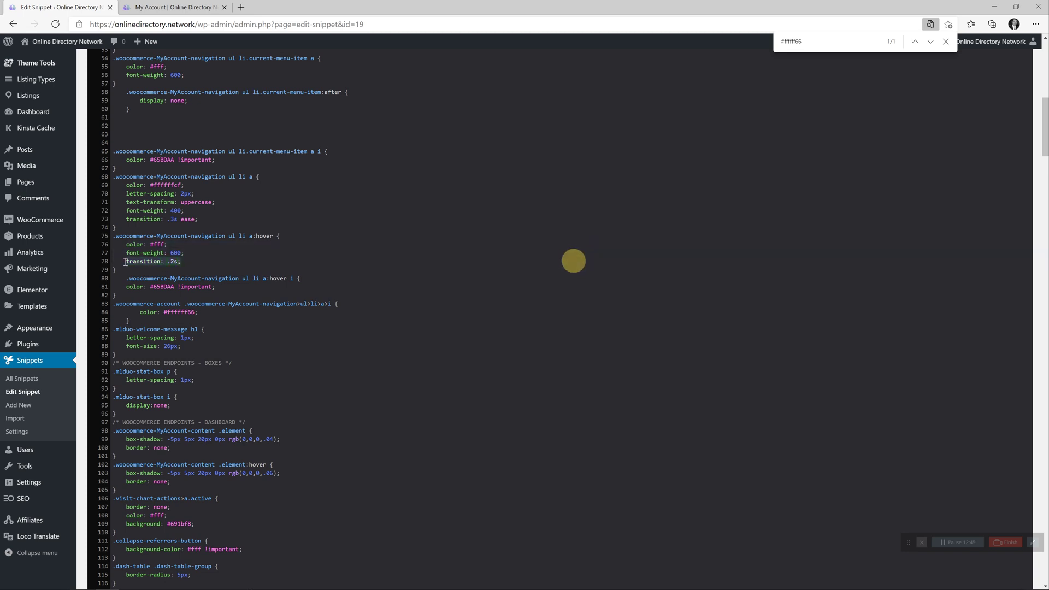
click(174, 9)
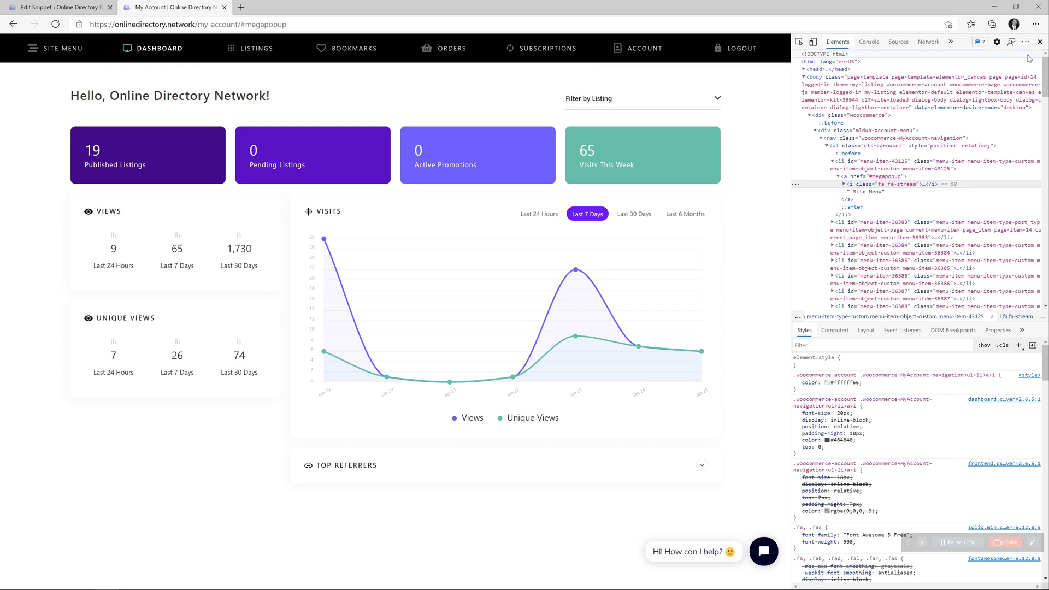
click(1040, 42)
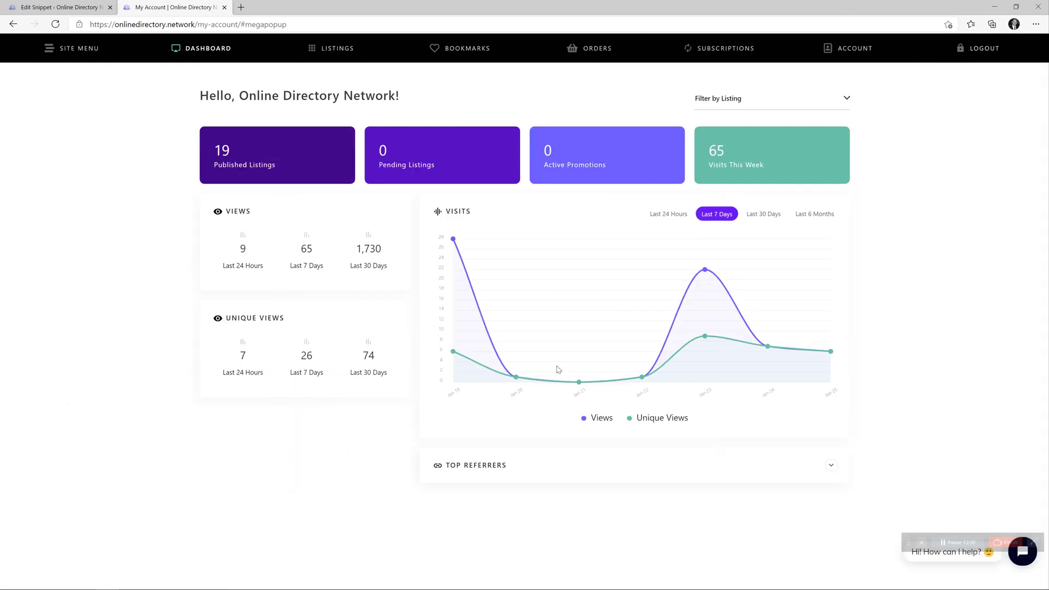